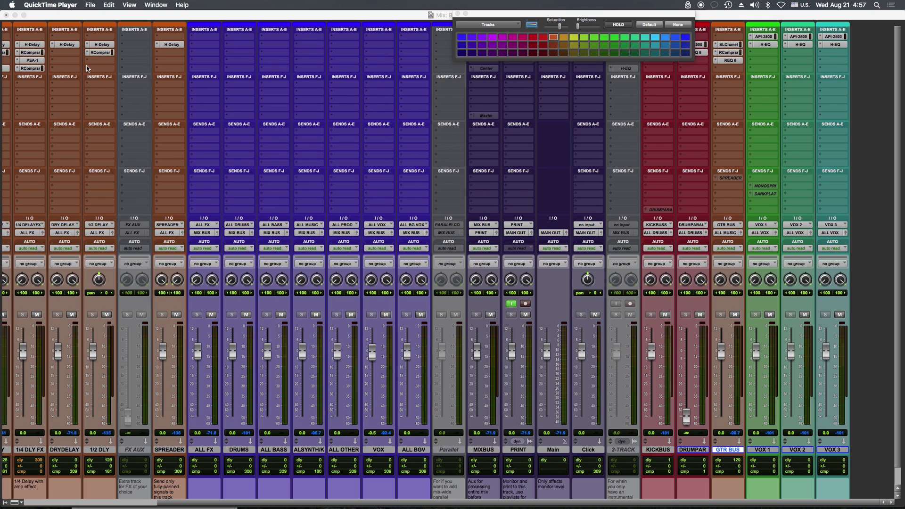
# Step: Look over the mixer channels, then show the Edit window with all tracks resized to fit vertically
pyautogui.click(346, 260)
pyautogui.scroll(-1, 346, 260)
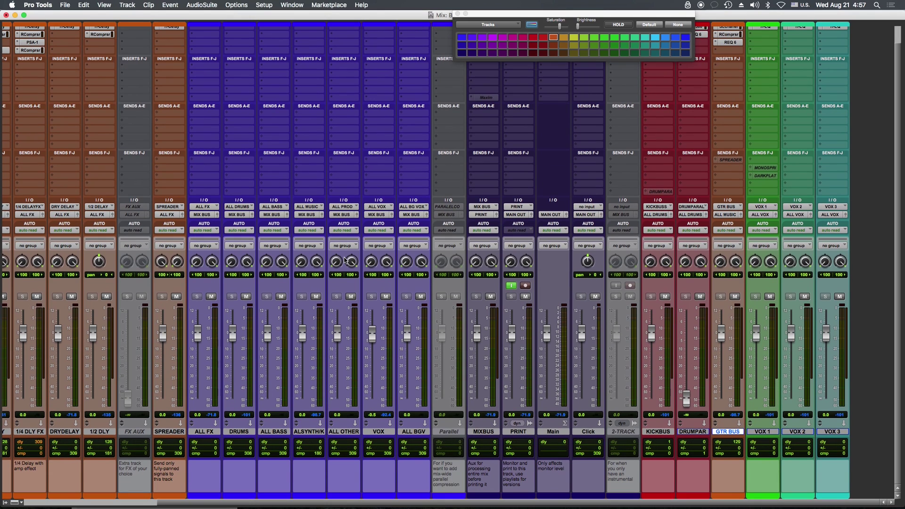
pyautogui.hscroll(-5, 514, 272)
pyautogui.hscroll(5, 514, 272)
pyautogui.press('super+equal')
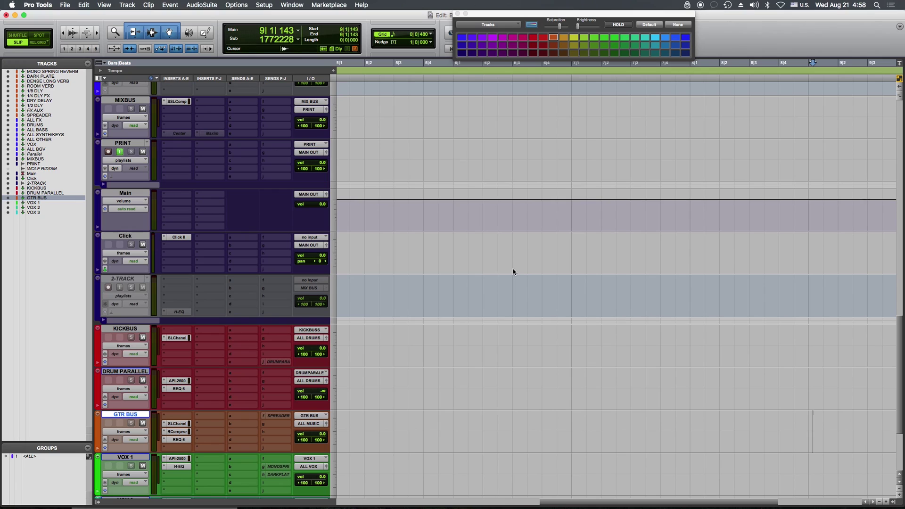
pyautogui.press('ctrl+alt+super+Down')
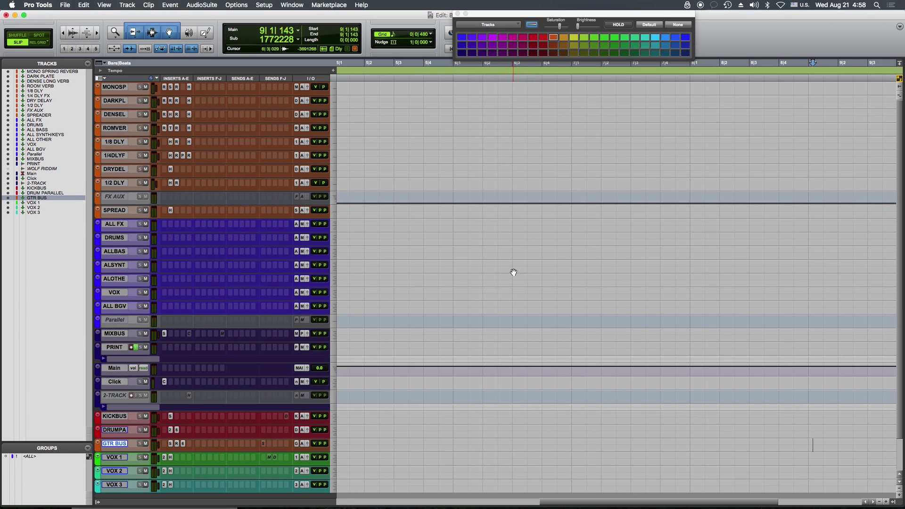
# Step: Import all audio files from the Be Stems folder onto new tracks located at Session Start
pyautogui.press('shift+super+i')
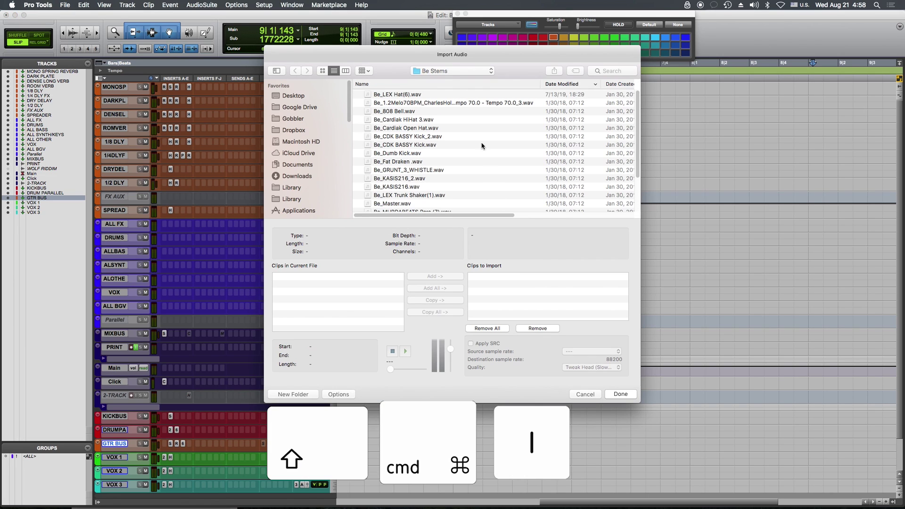
pyautogui.click(439, 94)
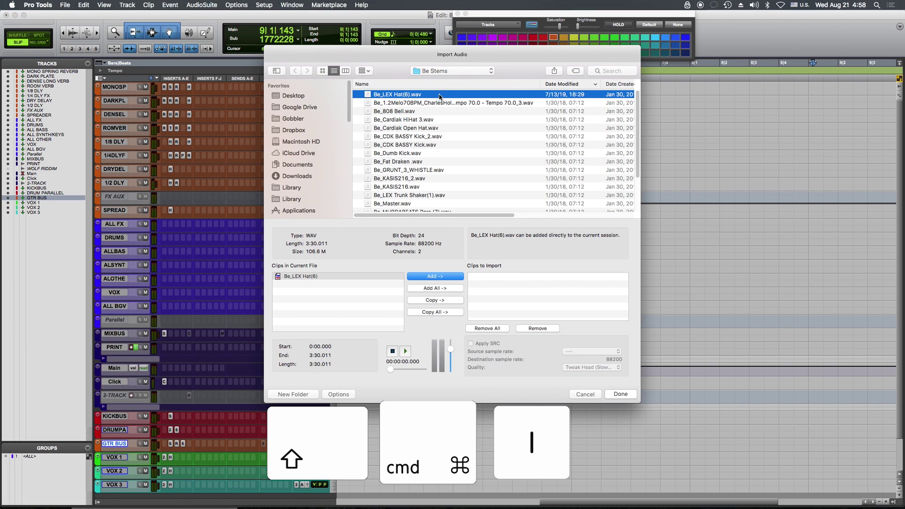
pyautogui.scroll(-3, 478, 188)
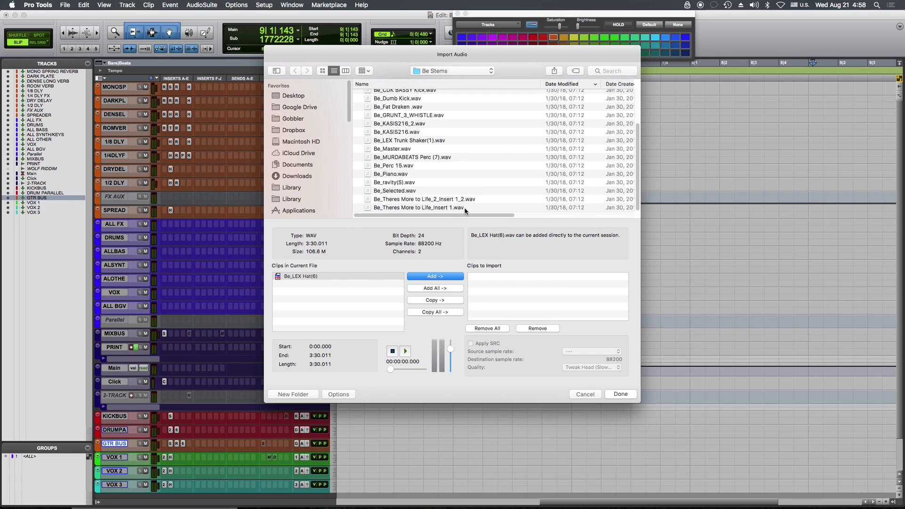
pyautogui.press('super+a')
pyautogui.click(446, 289)
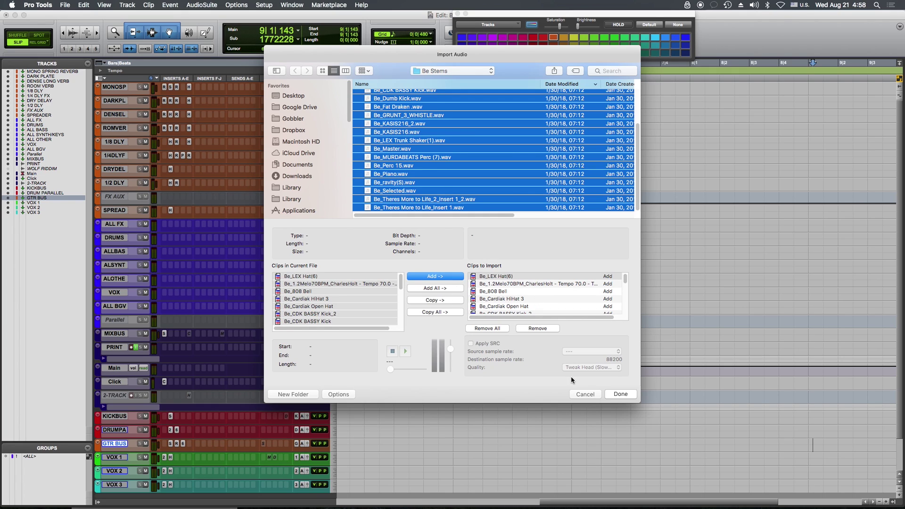
pyautogui.click(621, 394)
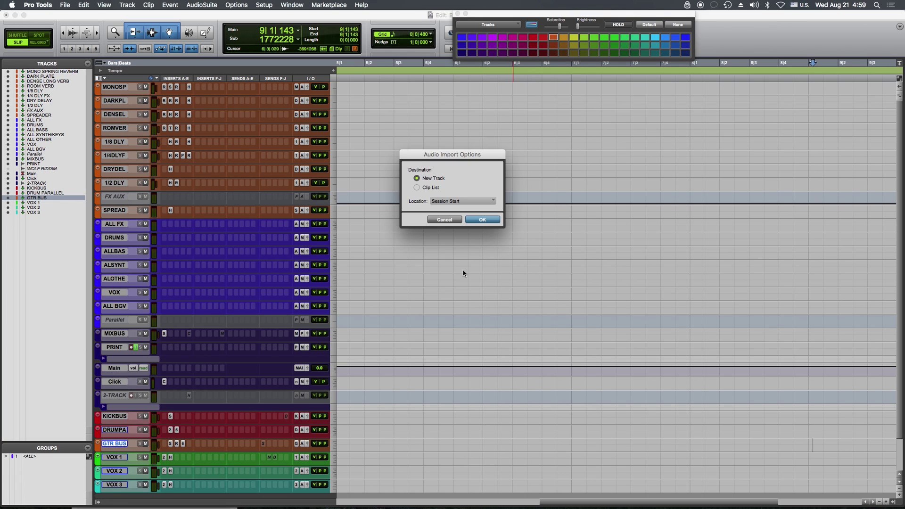
pyautogui.click(482, 220)
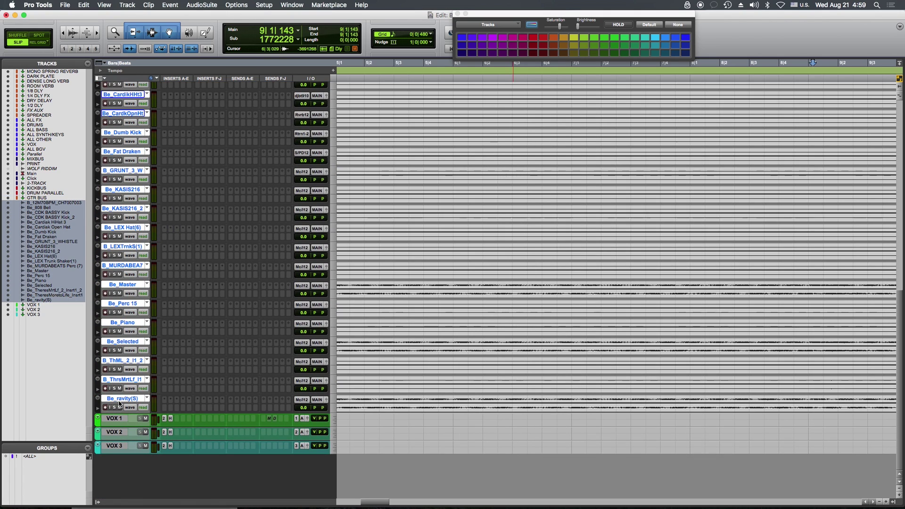
# Step: Move the imported stem tracks below VOX 3 and show the Mix window
pyautogui.moveTo(121, 401); pyautogui.dragTo(119, 460)
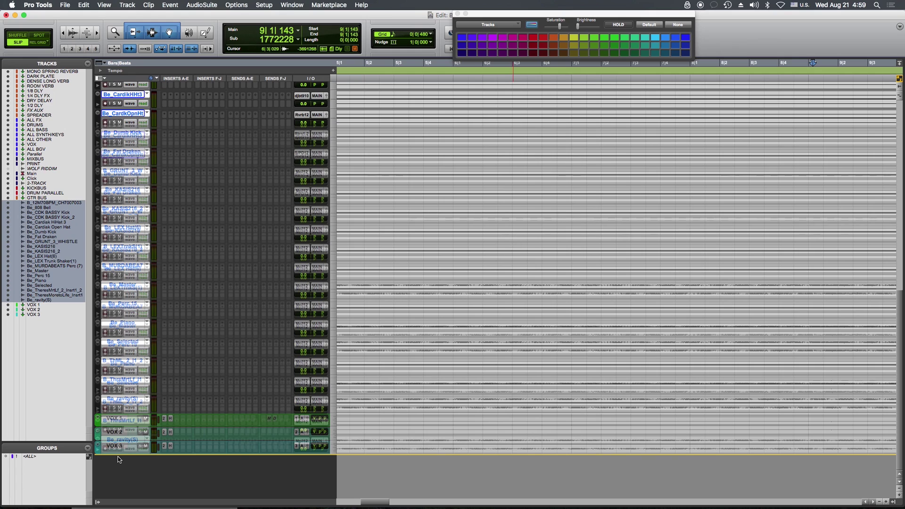
pyautogui.press('super+equal')
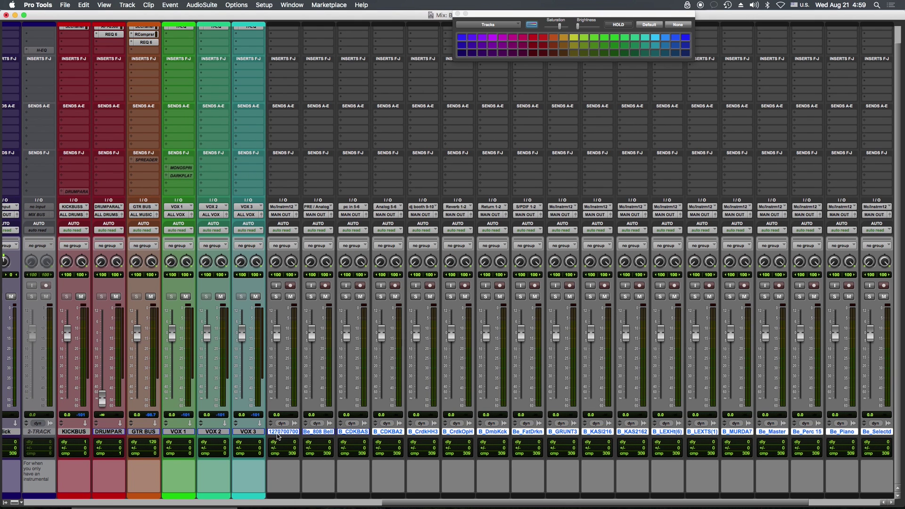
# Step: Solo the first imported track, directly above Be_808 Bell, and zoom in on its waveform in the Edit window
pyautogui.click(276, 297)
pyautogui.press('super+equal')
pyautogui.press('e')
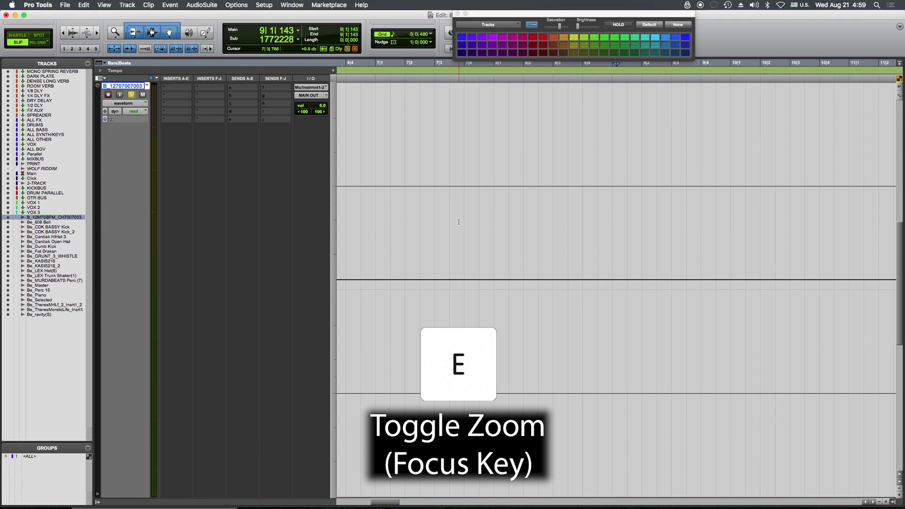
pyautogui.press('e')
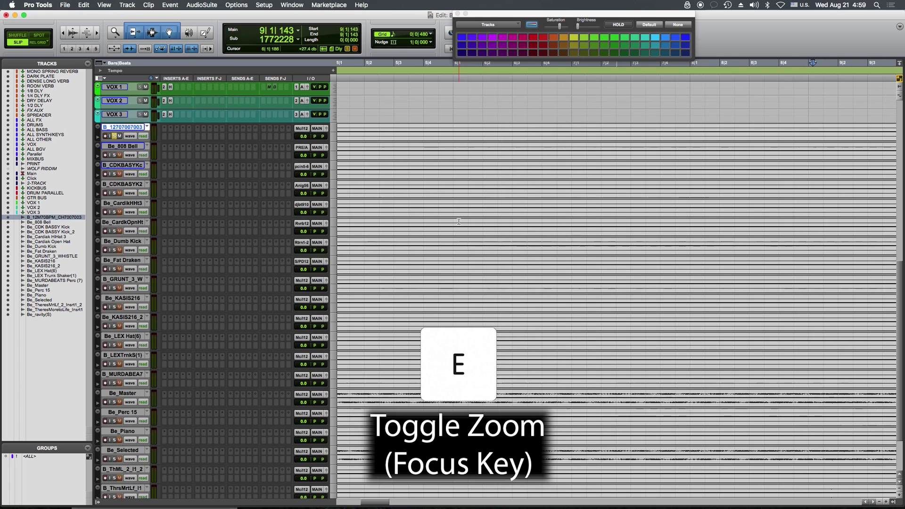
pyautogui.press('e')
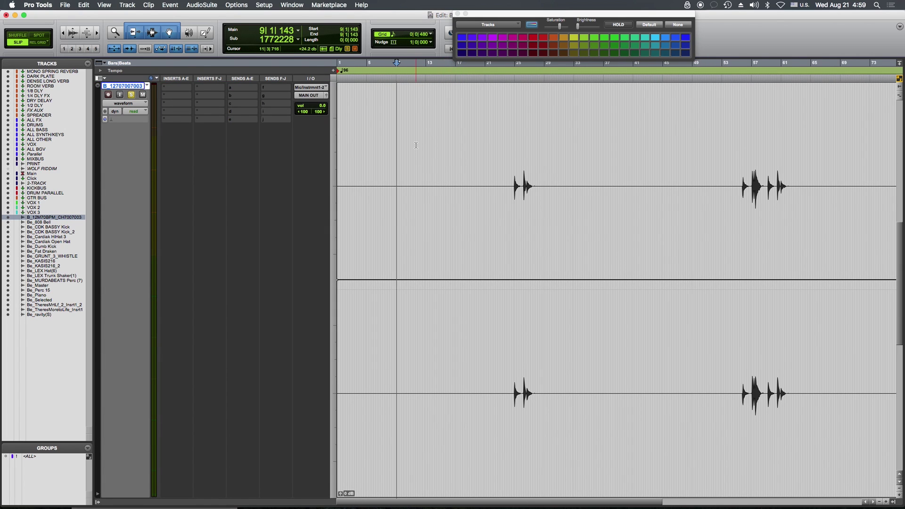
# Step: Move the cursor to the next transient on the zoomed track and play it soloed to identify its sound
pyautogui.press('Tab')
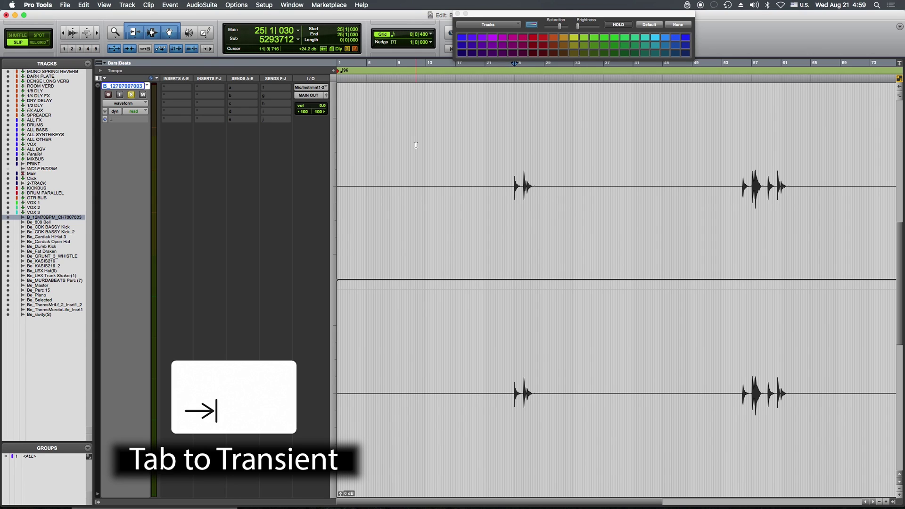
pyautogui.hotkey('shift', 's')
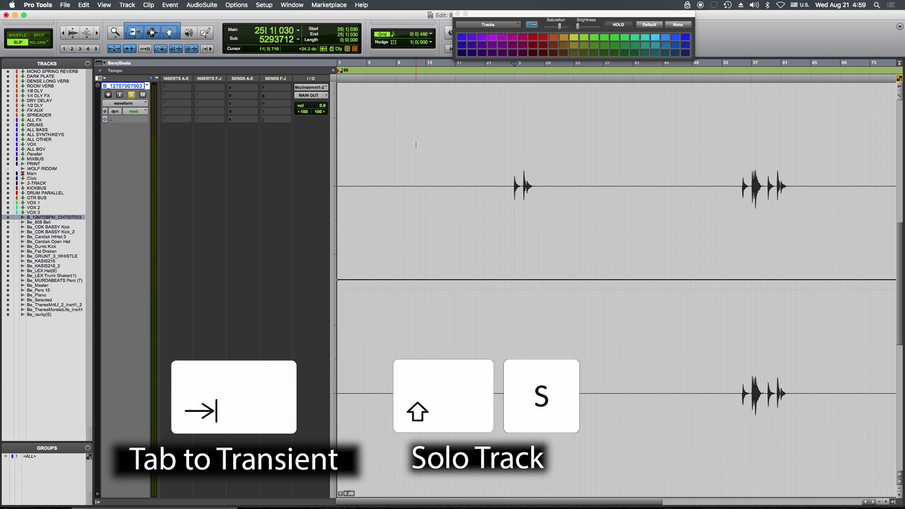
pyautogui.press('space')
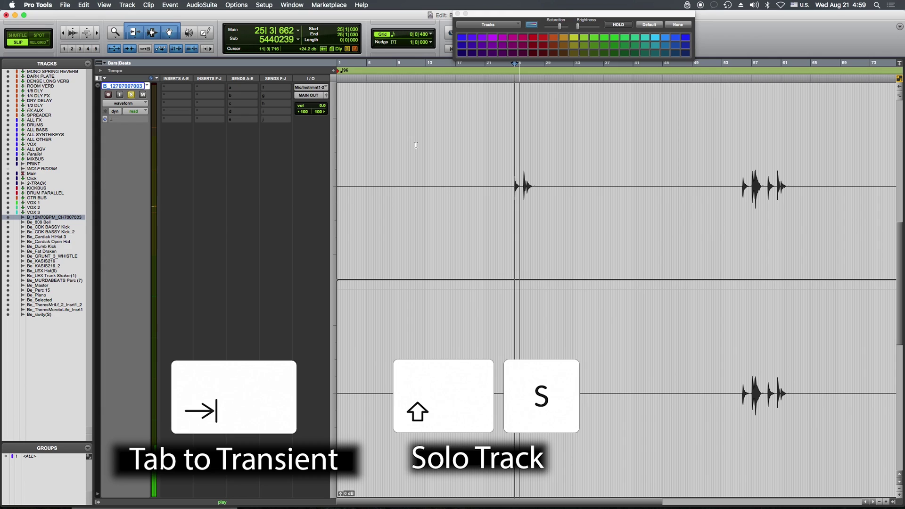
pyautogui.press('space')
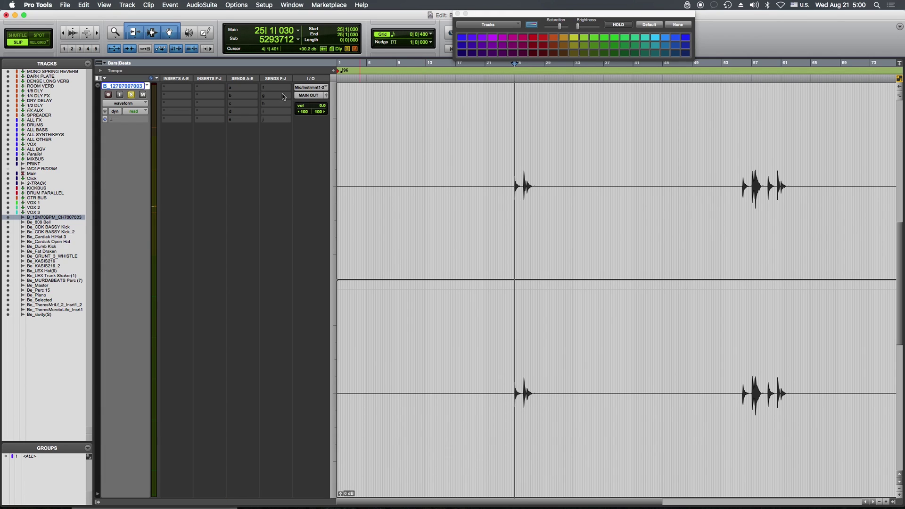
# Step: Rename the first imported track guitar and colour it orange
pyautogui.doubleClick(122, 87)
pyautogui.write('guitar')
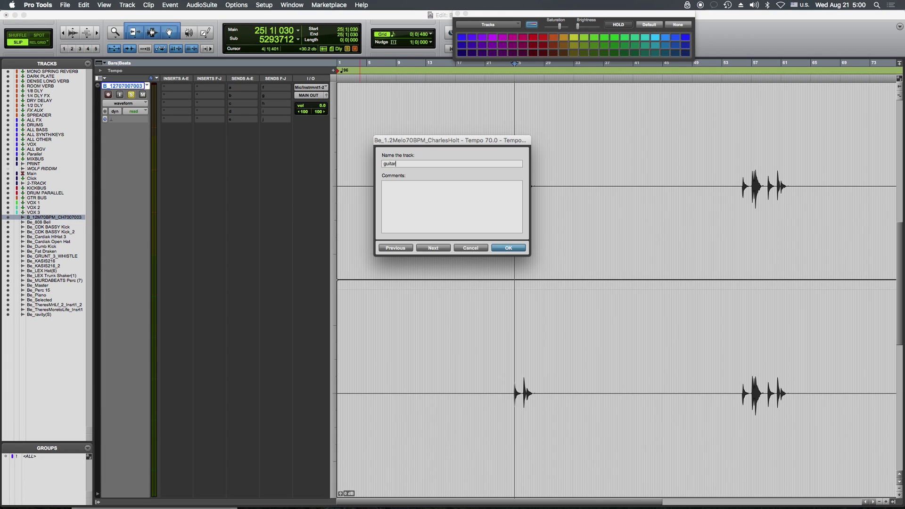
pyautogui.press('Return')
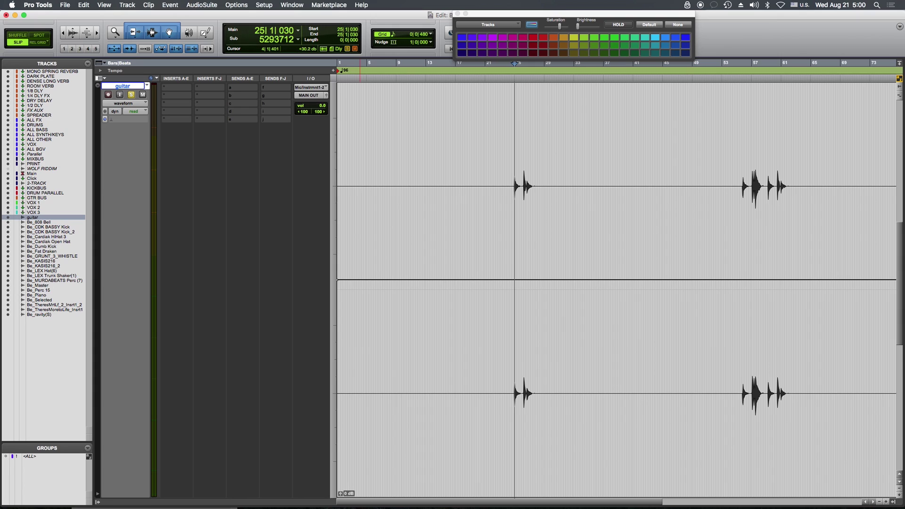
pyautogui.click(554, 38)
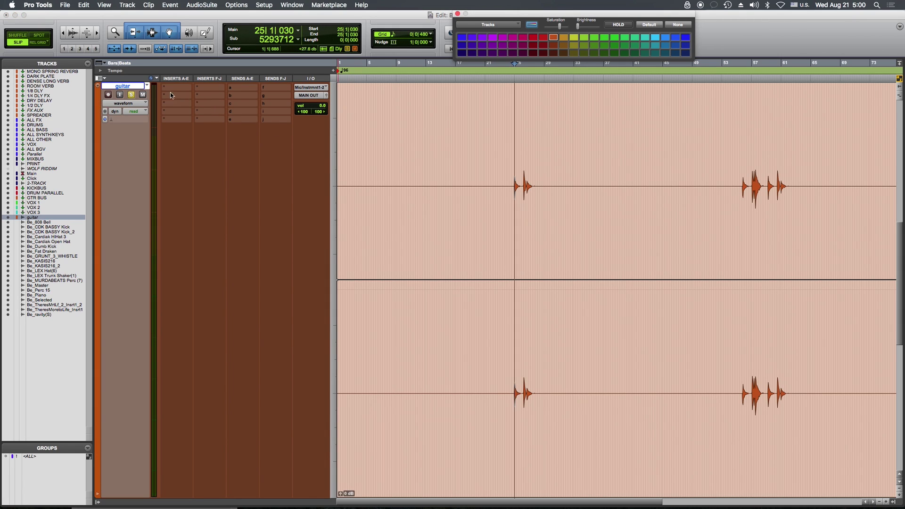
# Step: Solo only the Be_808 Bell track and zoom in on its waveform
pyautogui.press('e')
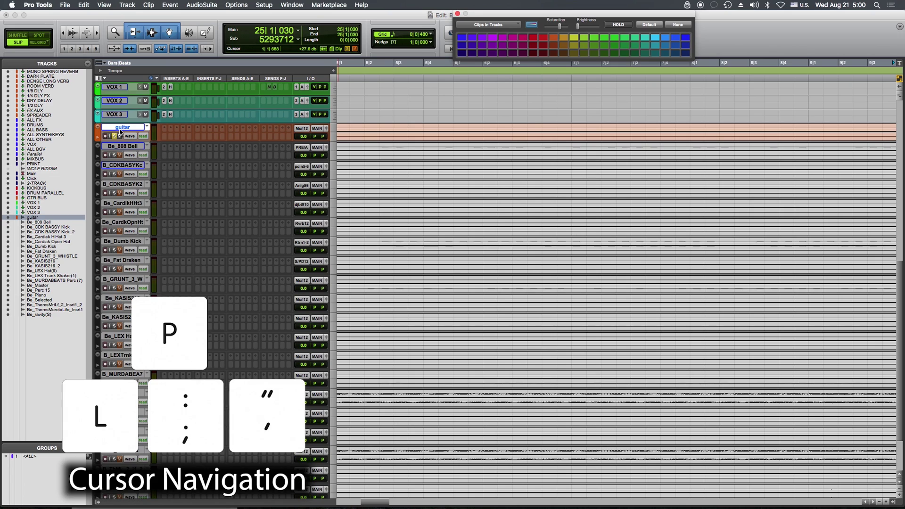
pyautogui.press(';')
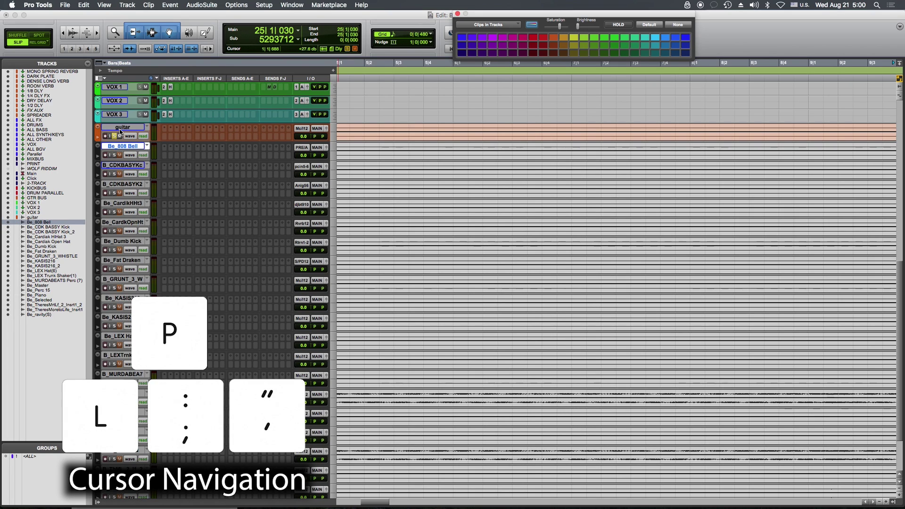
pyautogui.hotkey('shift', 's')
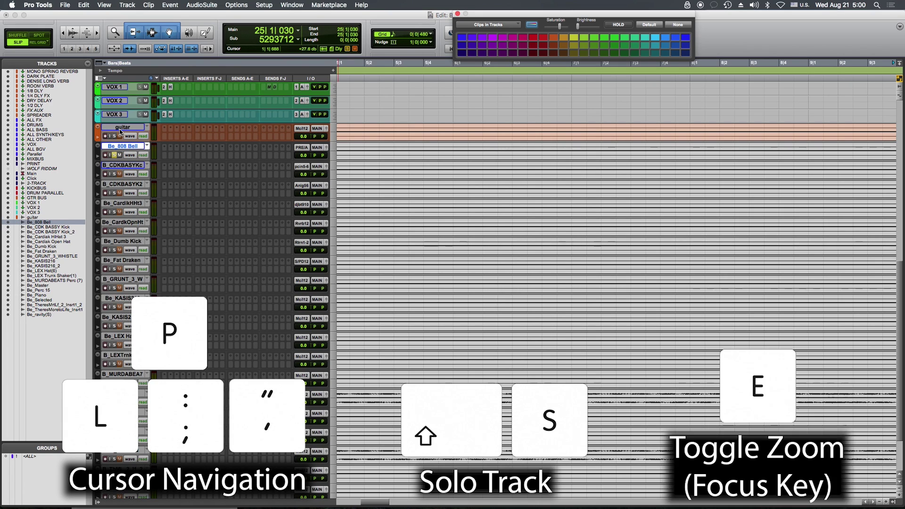
pyautogui.press('e')
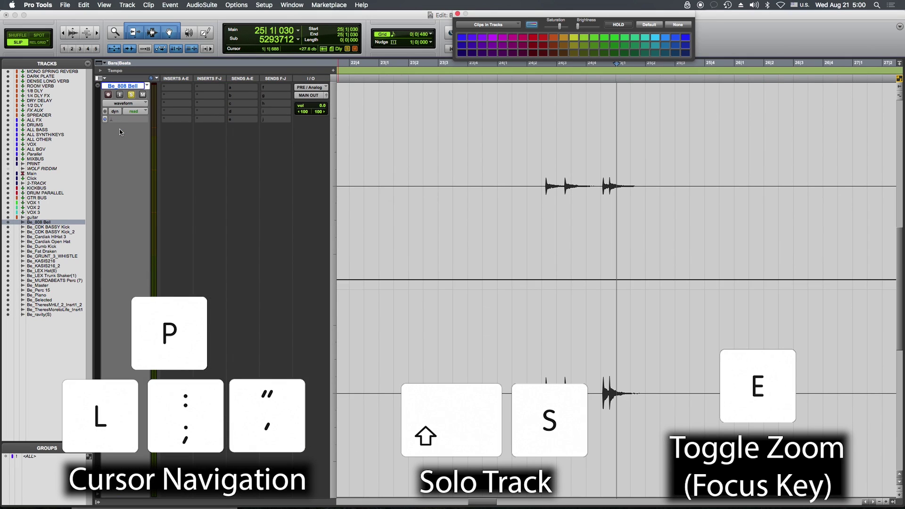
# Step: Place the cursor on the bell transient in bar 27 and play the soloed track from there
pyautogui.press('Tab')
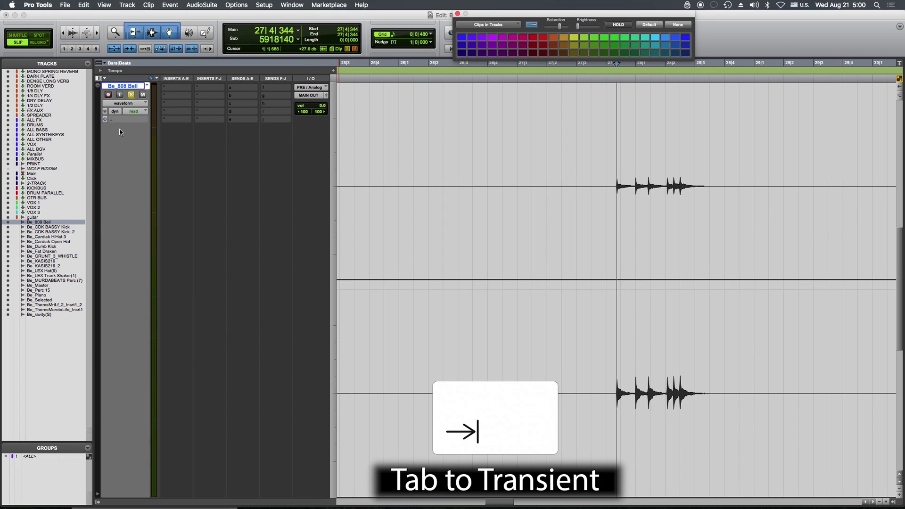
pyautogui.hotkey('shift', 'Tab')
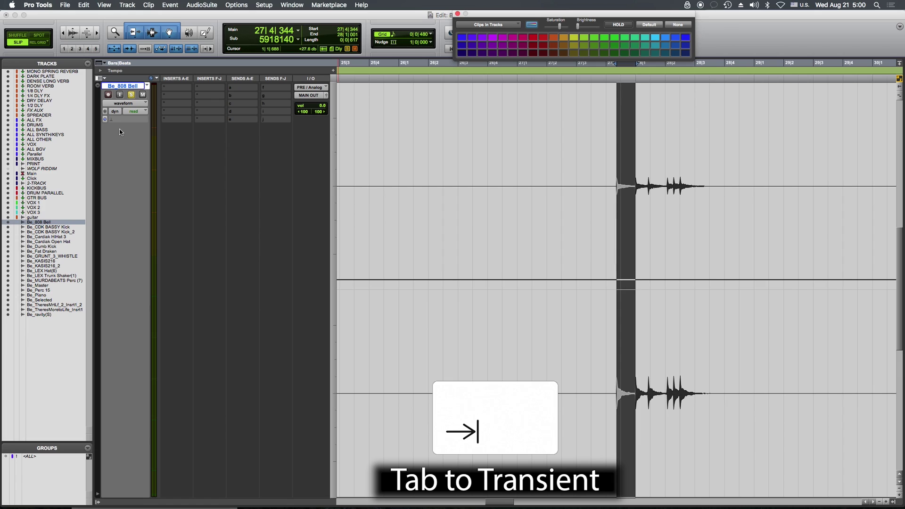
pyautogui.press('Tab')
pyautogui.hotkey('alt', 'Tab')
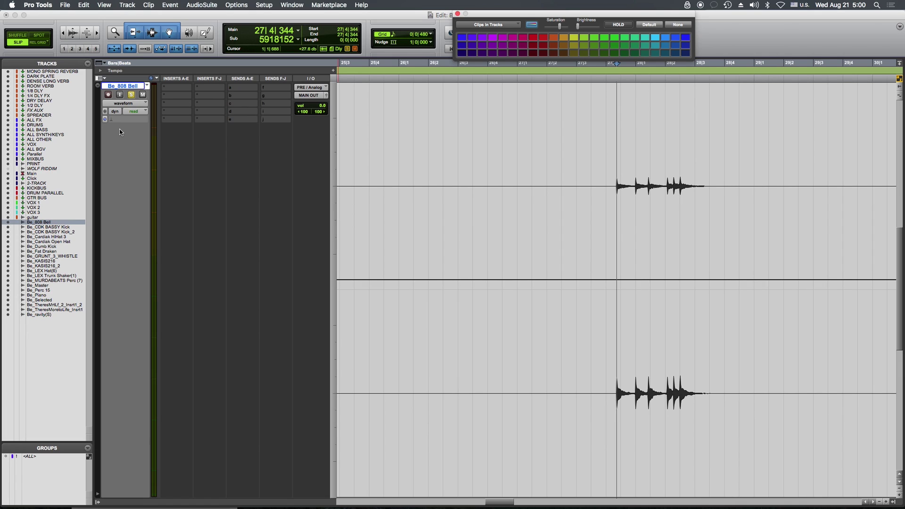
pyautogui.press('space')
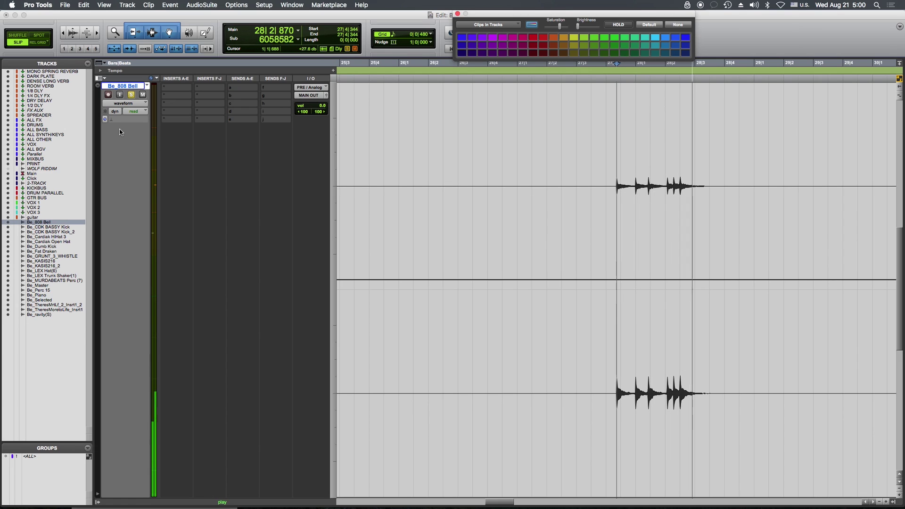
pyautogui.press('space')
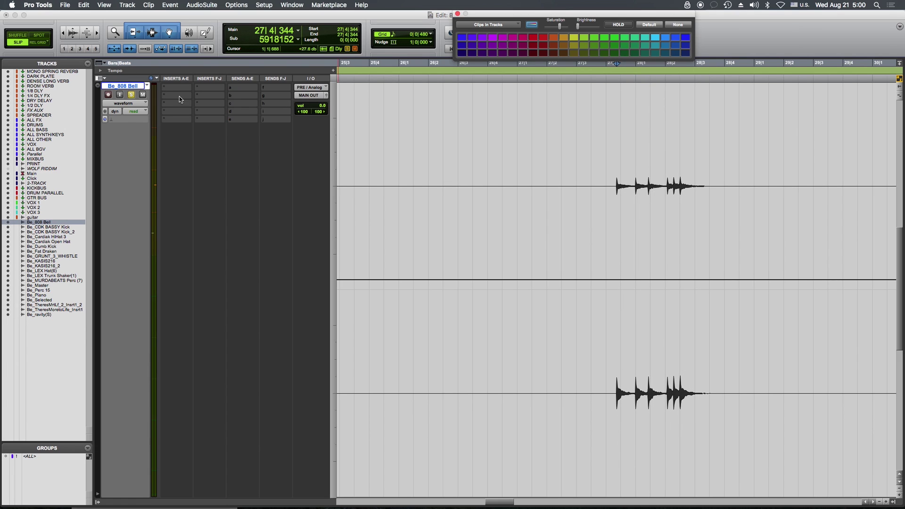
# Step: Rename the Be_808 Bell track 808 Bell and colour it red
pyautogui.doubleClick(135, 88)
pyautogui.press('Left')
pyautogui.press('Delete')
pyautogui.press('Delete')
pyautogui.press('Delete')
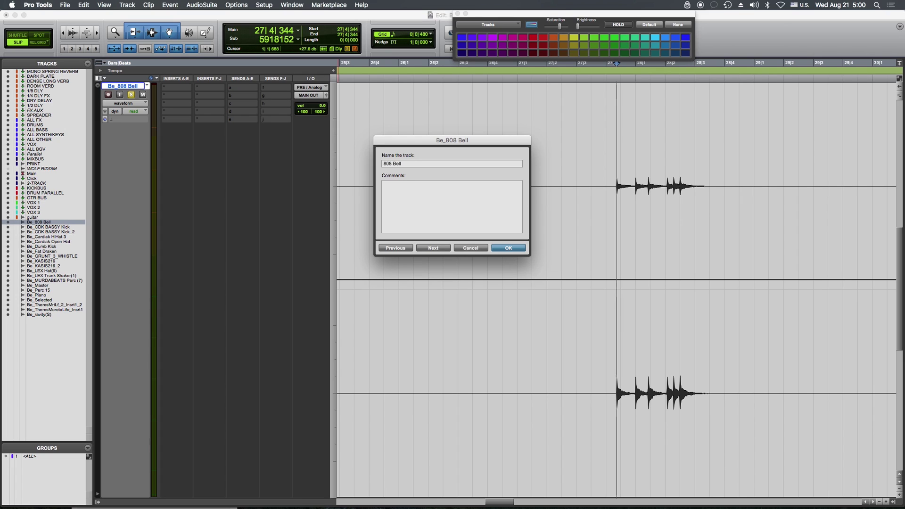
pyautogui.press('Return')
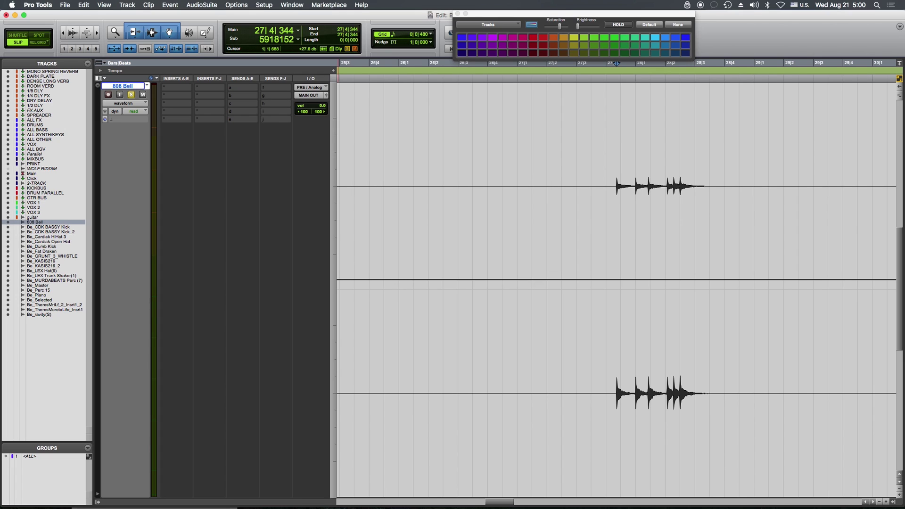
pyautogui.click(535, 39)
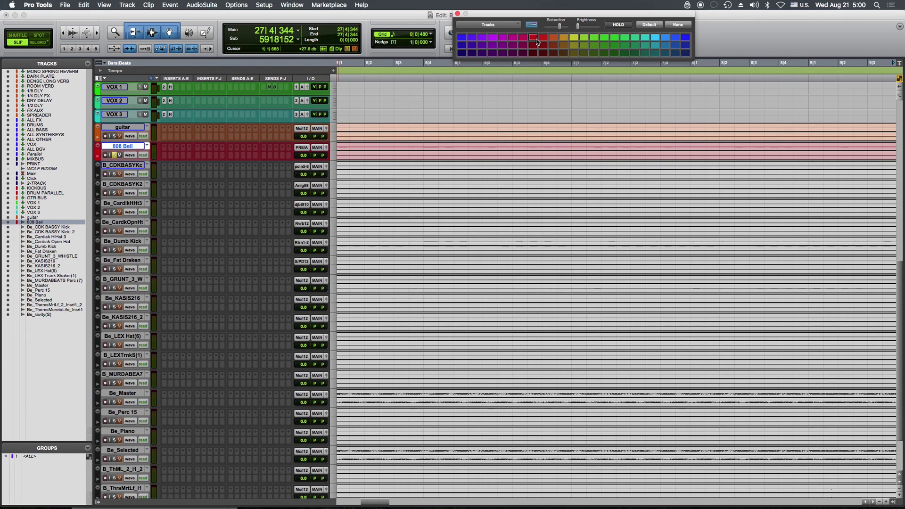
# Step: Hide the empty Be_CDK BASSY Kick track and make it inactive
pyautogui.press(';')
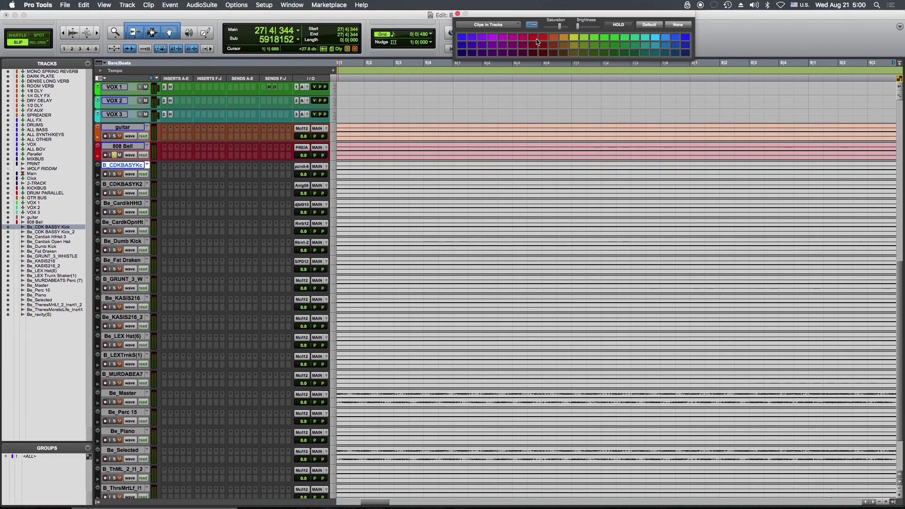
pyautogui.press('r')
pyautogui.press('r')
pyautogui.press('r')
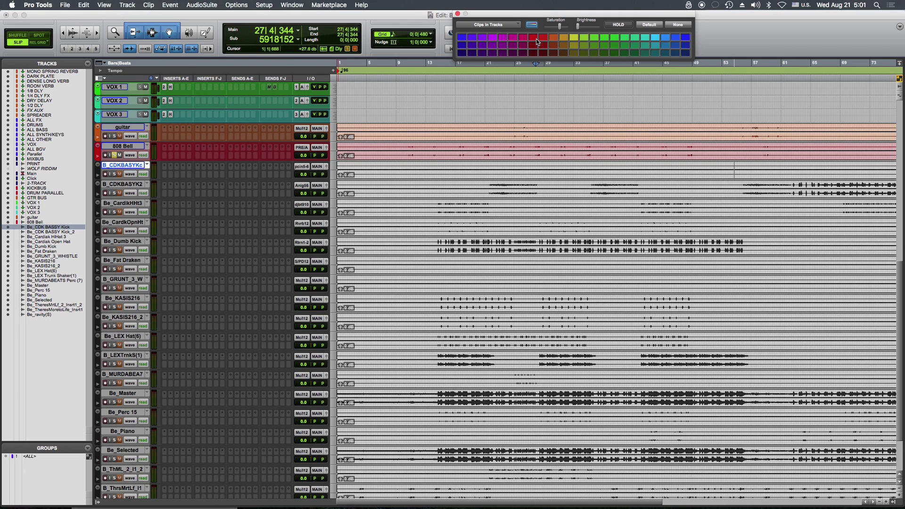
pyautogui.press('r')
pyautogui.press('r')
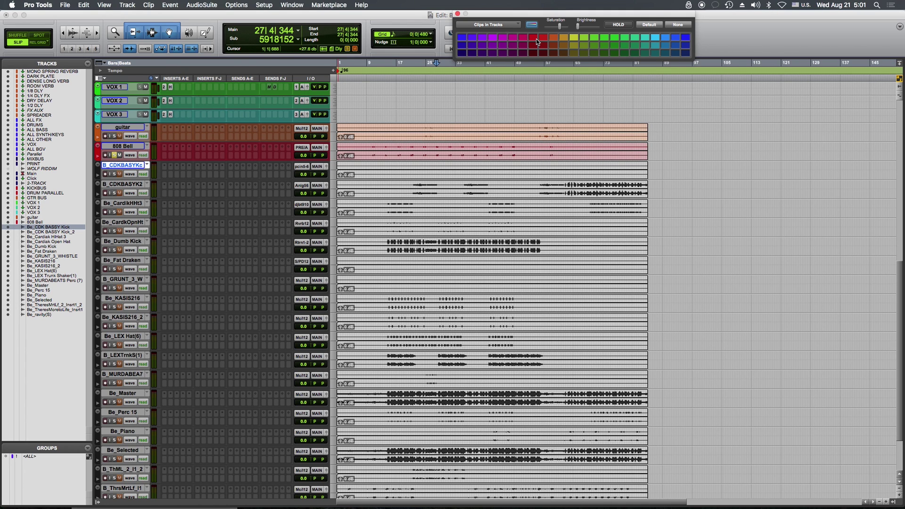
pyautogui.rightClick(128, 165)
pyautogui.click(151, 174)
# Step: Solo the Be_CDK BASSY Kick_2 track, audition its second section, and colour it yellow
pyautogui.click(114, 189)
pyautogui.click(464, 188)
pyautogui.press('e')
pyautogui.press('space')
pyautogui.press('space')
pyautogui.click(575, 39)
pyautogui.press('e')
# Step: Audition the Be_Cardiak HiHat 3 track from its second section at bar 42 and colour it red
pyautogui.click(131, 208)
pyautogui.click(490, 204)
pyautogui.press('e')
pyautogui.press('space')
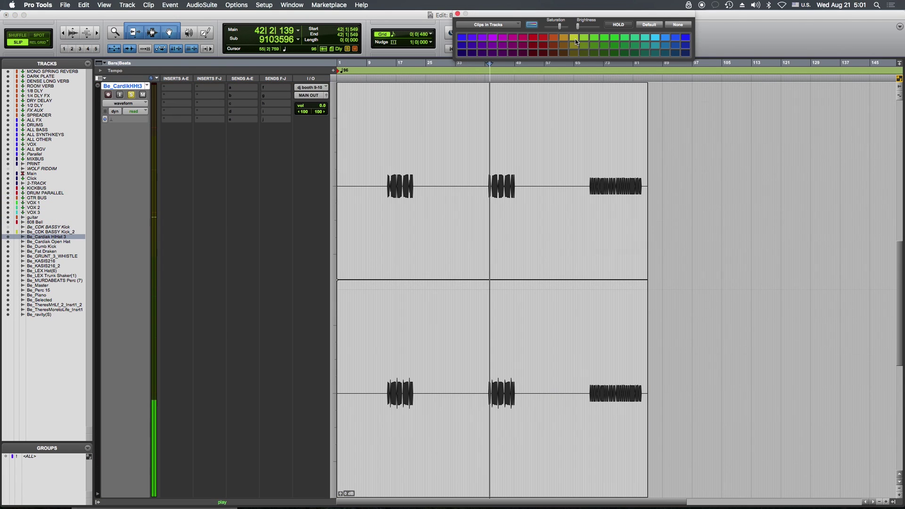
pyautogui.press('space')
pyautogui.click(544, 38)
pyautogui.press('e')
# Step: Colour the Be_Cardiak Open Hat and Be_Dumb Kick tracks red and the Be_Fat Draken track yellow
pyautogui.click(534, 38)
pyautogui.click(114, 244)
pyautogui.click(534, 38)
pyautogui.click(115, 264)
pyautogui.click(574, 38)
# Step: Rename the Be_CDK BASSY Kick_2 track synth and the Be_Cardiak HiHat 3 track hihat closed
pyautogui.doubleClick(124, 179)
pyautogui.write('synth')
pyautogui.click(137, 200)
pyautogui.doubleClick(124, 198)
pyautogui.write('hihat closed')
pyautogui.press('Return')
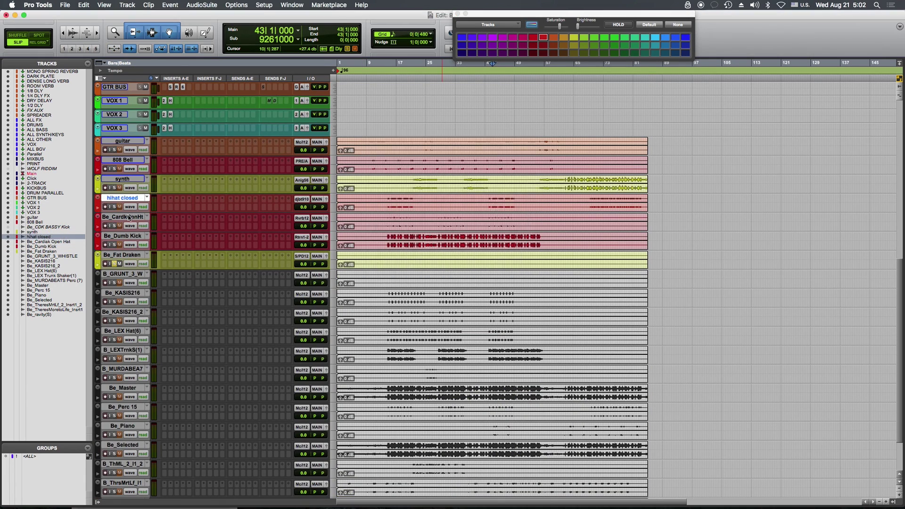
# Step: Rename the Be_Cardiak Open Hat track hihat open
pyautogui.doubleClick(124, 217)
pyautogui.write('hihat open')
pyautogui.press('Return')
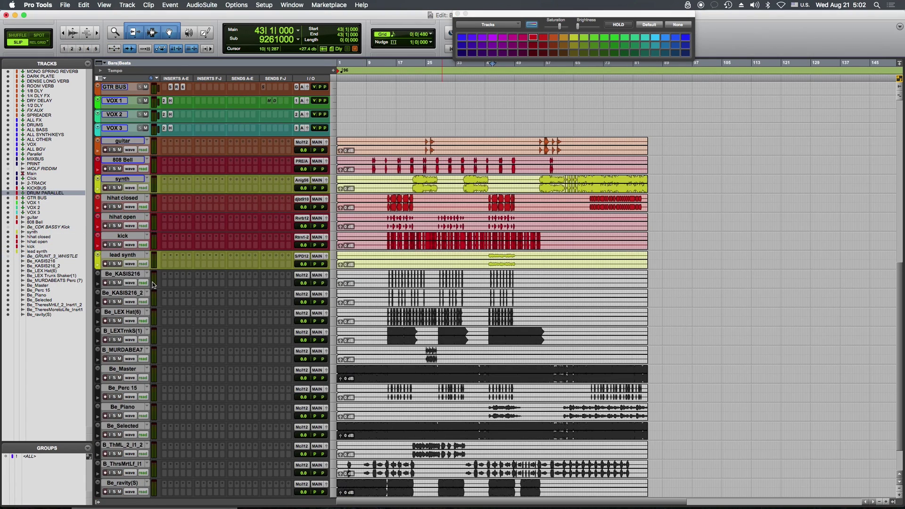
# Step: Solo and audition the Be_KASIS216 track, colour it red, and rename it snare
pyautogui.click(114, 283)
pyautogui.click(123, 274)
pyautogui.press('space')
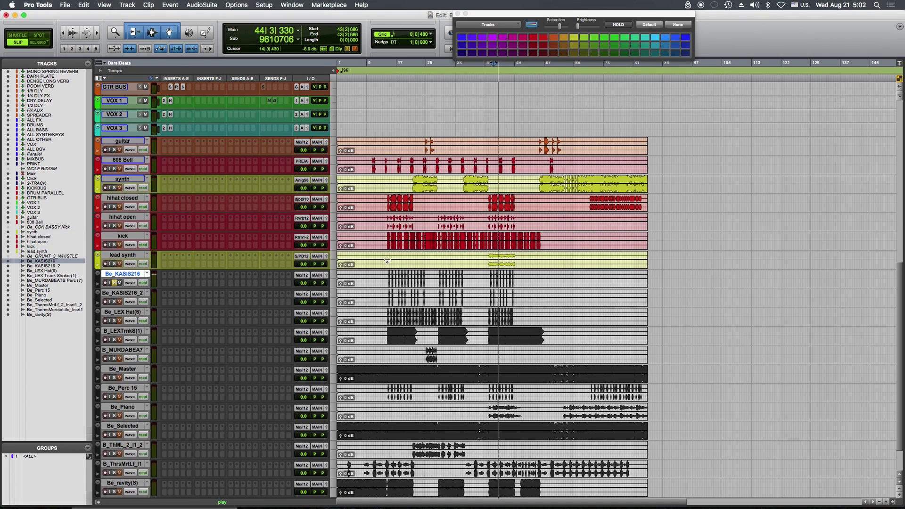
pyautogui.click(544, 38)
pyautogui.doubleClick(122, 274)
pyautogui.write('snare')
pyautogui.press('Return')
# Step: Rename the Be_LEX Hat(6) track hihat delay and colour it red
pyautogui.click(123, 293)
pyautogui.doubleClick(123, 312)
pyautogui.write('hihat delay')
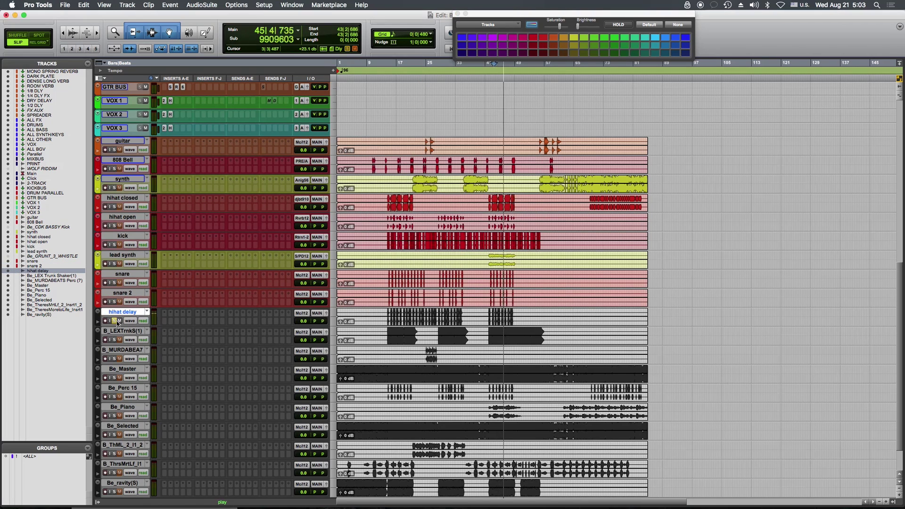
pyautogui.click(544, 38)
# Step: Colour the Be_LEX Trunk Shaker(1) track blue and rename it bass
pyautogui.click(461, 37)
pyautogui.doubleClick(123, 331)
pyautogui.write('bass')
# Step: Solo the Be_MURDABEATS Perc (7) track at its clip near bar 25, colour it red, and rename it perc 1
pyautogui.click(114, 358)
pyautogui.click(426, 354)
pyautogui.moveTo(573, 13); pyautogui.dragTo(205, 241)
pyautogui.click(175, 265)
pyautogui.doubleClick(123, 350)
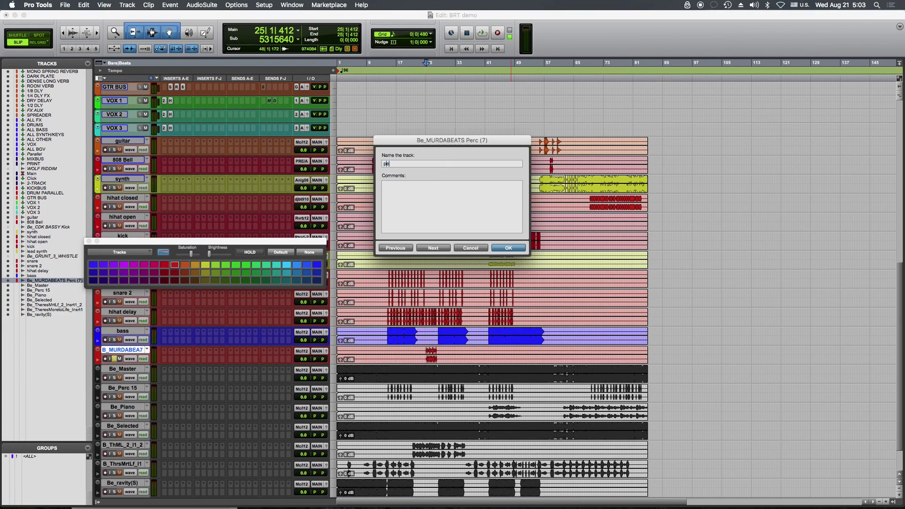
pyautogui.write('perc 1')
# Step: Rename the Be_Perc 15 track perc 2 and colour it red
pyautogui.doubleClick(122, 369)
pyautogui.write('perc 2')
pyautogui.click(165, 264)
# Step: Solo the Be_Piano track, colour it yellow, and rename it synth pads
pyautogui.click(114, 397)
pyautogui.click(205, 265)
pyautogui.doubleClick(122, 389)
pyautogui.write('synth pads')
# Step: Hide the Be_Selected track and make it inactive
pyautogui.rightClick(127, 407)
pyautogui.click(163, 416)
# Step: Solo the Be_TheresMrtLf_2 vocal track, colour it green, and rename it verse
pyautogui.click(114, 416)
pyautogui.click(246, 265)
pyautogui.doubleClick(127, 407)
pyautogui.write('verse')
# Step: Solo the Be_TheresMoretoLife vocal track, rename it hook, and colour it green
pyautogui.click(114, 435)
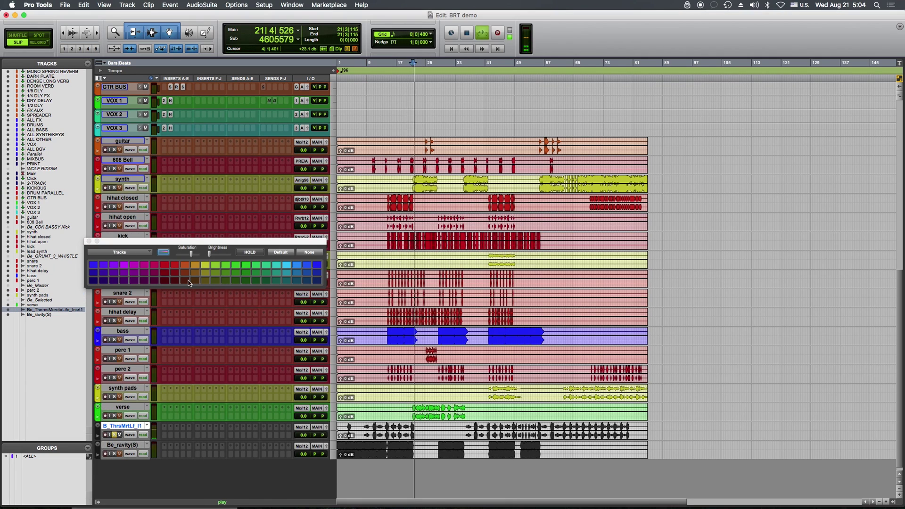
pyautogui.doubleClick(122, 426)
pyautogui.write('hook')
pyautogui.click(246, 264)
# Step: Rename the Be_ravity(S) track keys and colour it dark yellow, closing the palette, stopping playback and clearing its solo
pyautogui.click(114, 454)
pyautogui.doubleClick(123, 446)
pyautogui.doubleClick(119, 448)
pyautogui.write('keys')
pyautogui.press('Return')
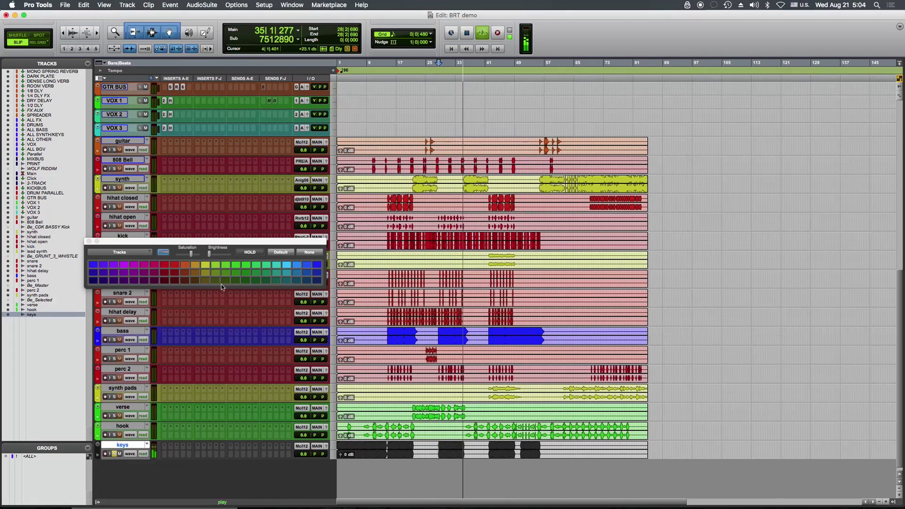
pyautogui.click(205, 273)
pyautogui.click(89, 241)
pyautogui.press('space')
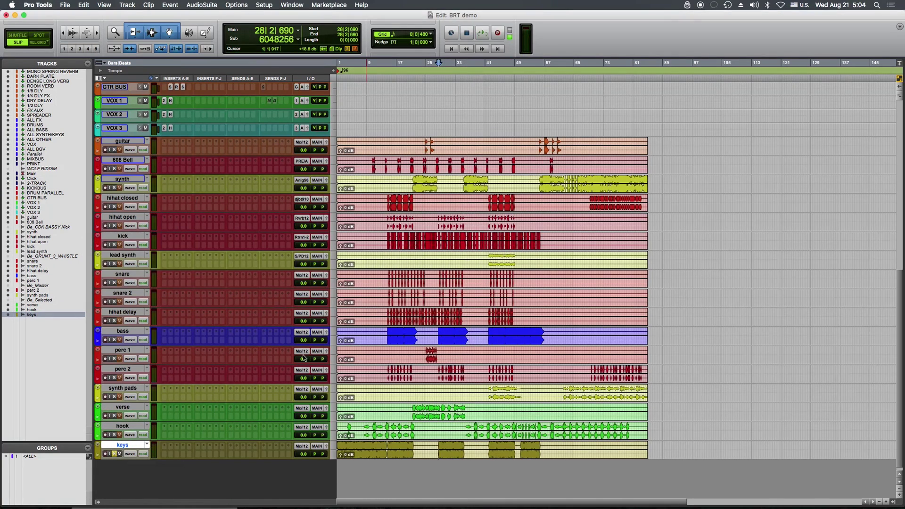
pyautogui.click(115, 454)
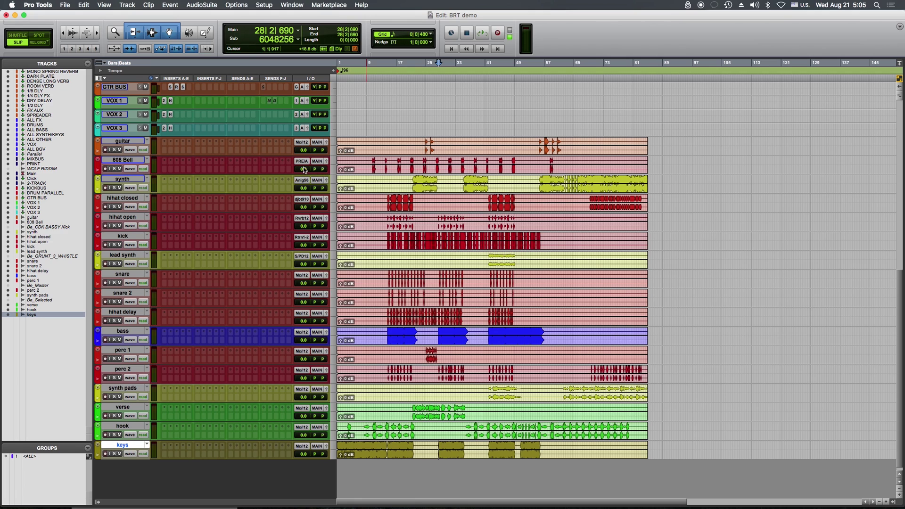
# Step: Switch to the Mix window and bring the imported tracks' channel strips into view
pyautogui.press('super+equal')
pyautogui.hscroll(-10, 518, 288)
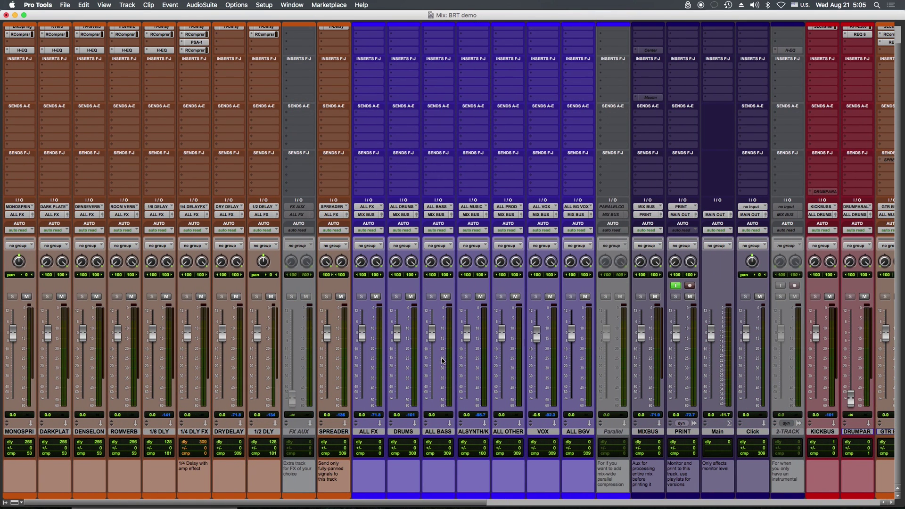
pyautogui.hscroll(10, 443, 361)
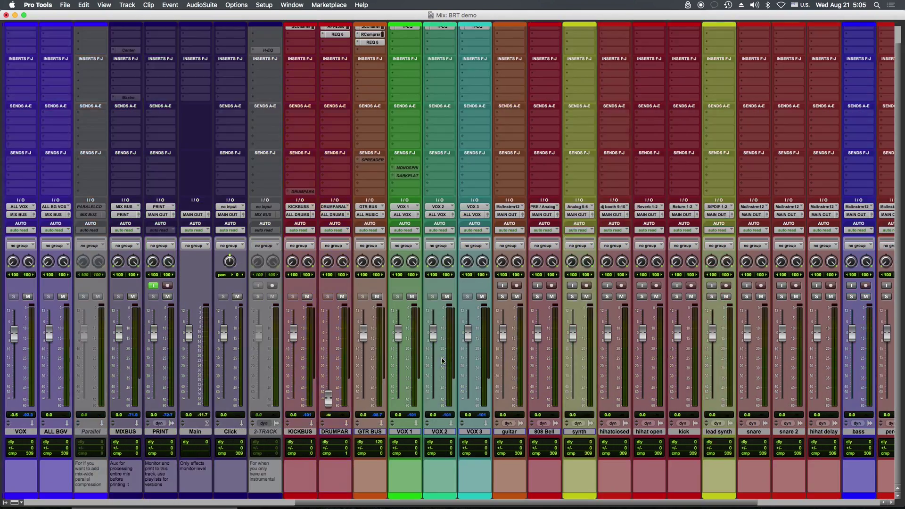
pyautogui.press('super+equal')
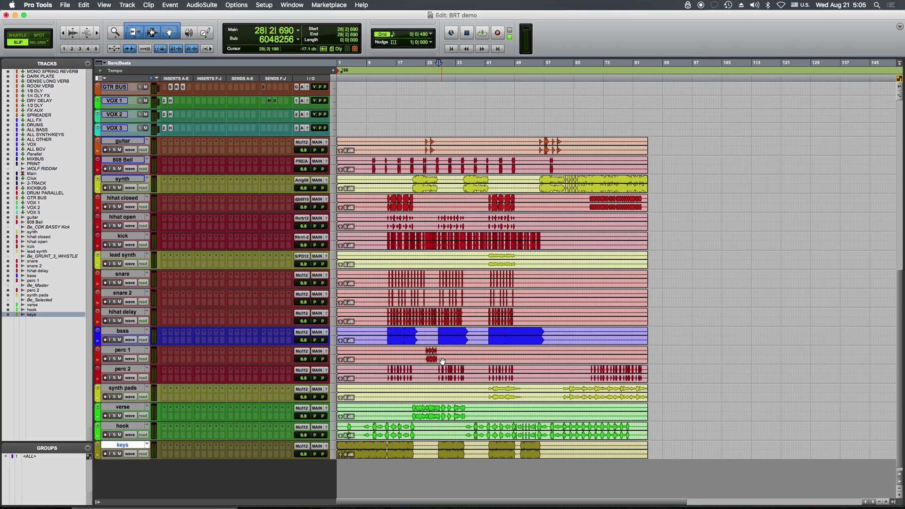
pyautogui.press('super+equal')
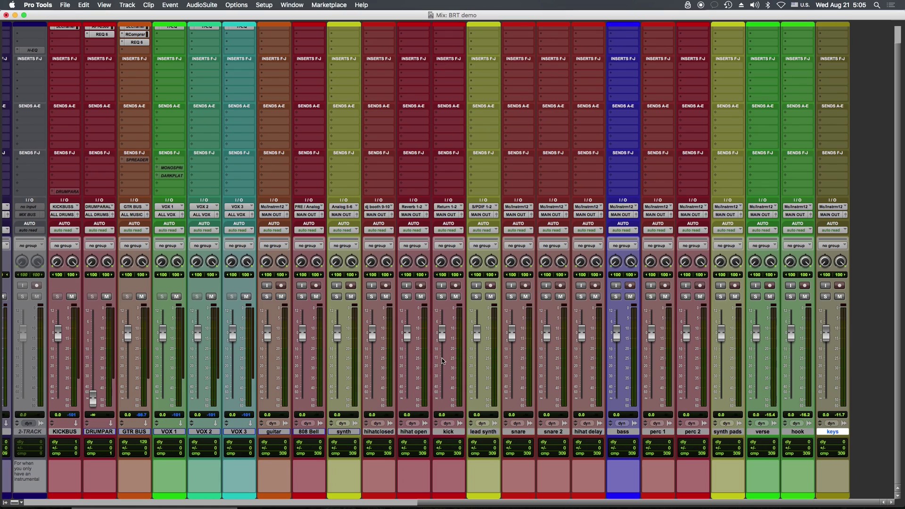
# Step: Select the 808 Bell, hihat, kick, snare and perc channels together and move them in front of the guitar channel
pyautogui.click(307, 432)
pyautogui.moveTo(376, 433); pyautogui.dragTo(429, 433)
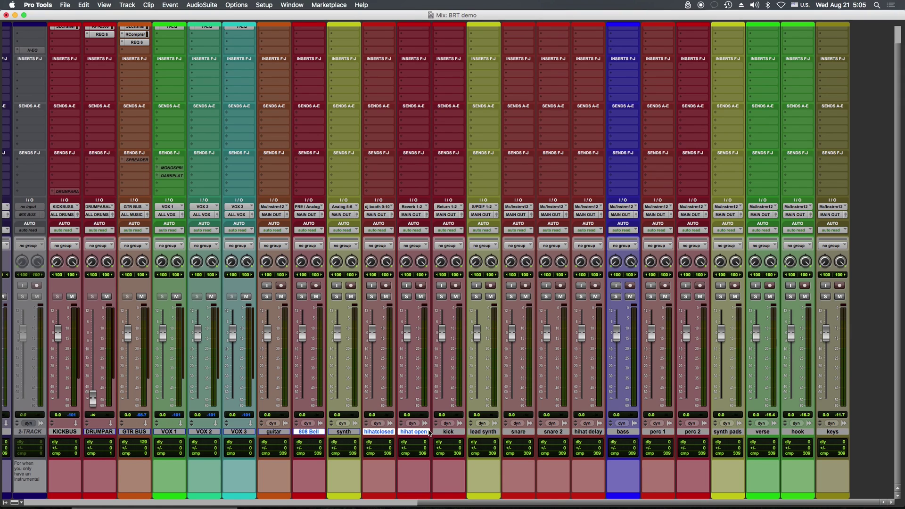
pyautogui.keyDown('super'); pyautogui.click(449, 432); pyautogui.keyUp('super')
pyautogui.keyDown('super'); pyautogui.click(518, 432); pyautogui.keyUp('super')
pyautogui.keyDown('super'); pyautogui.click(553, 432); pyautogui.keyUp('super')
pyautogui.keyDown('super'); pyautogui.click(596, 432); pyautogui.keyUp('super')
pyautogui.keyDown('super'); pyautogui.click(658, 432); pyautogui.keyUp('super')
pyautogui.keyDown('super'); pyautogui.click(695, 433); pyautogui.keyUp('super')
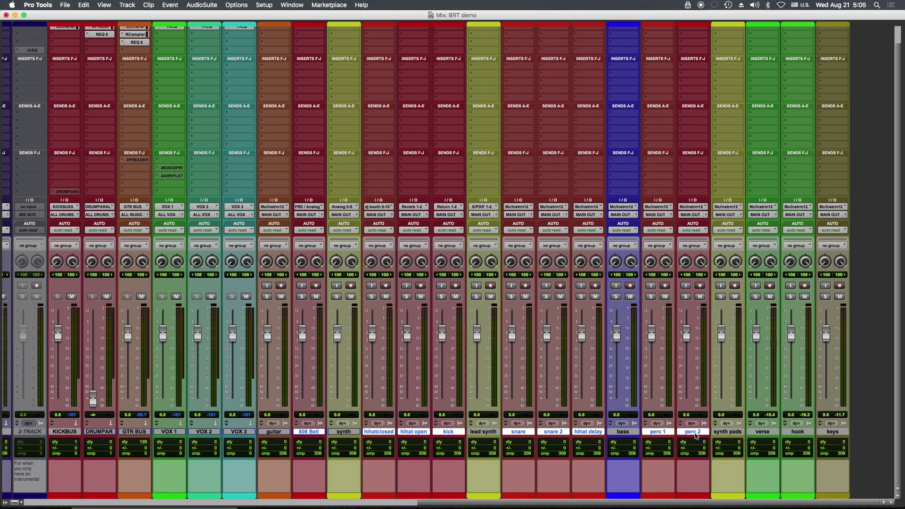
pyautogui.moveTo(305, 435); pyautogui.dragTo(269, 435)
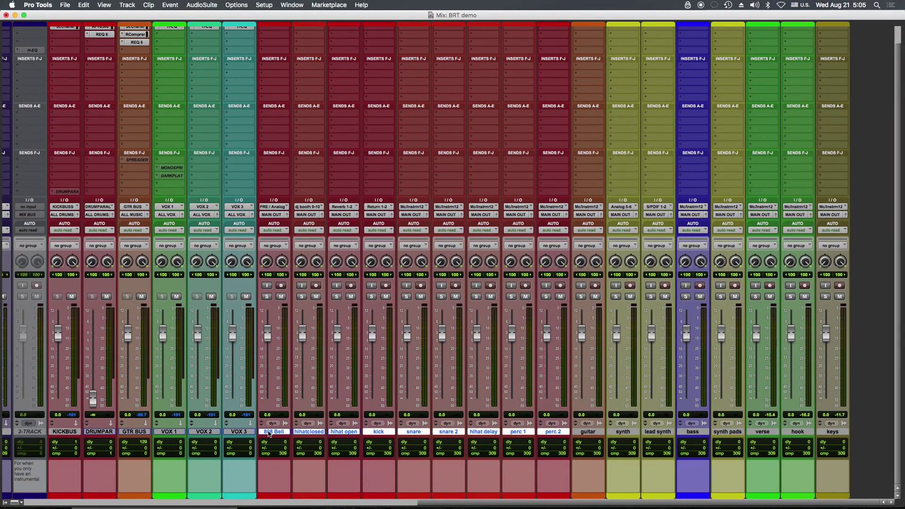
# Step: Route the outputs of all selected drum tracks to the ALL DRUMS (Stereo) bus at once
pyautogui.keyDown('alt'); pyautogui.keyDown('shift'); pyautogui.click(277, 218); pyautogui.keyUp('shift'); pyautogui.keyUp('alt')
pyautogui.moveTo(281, 223)
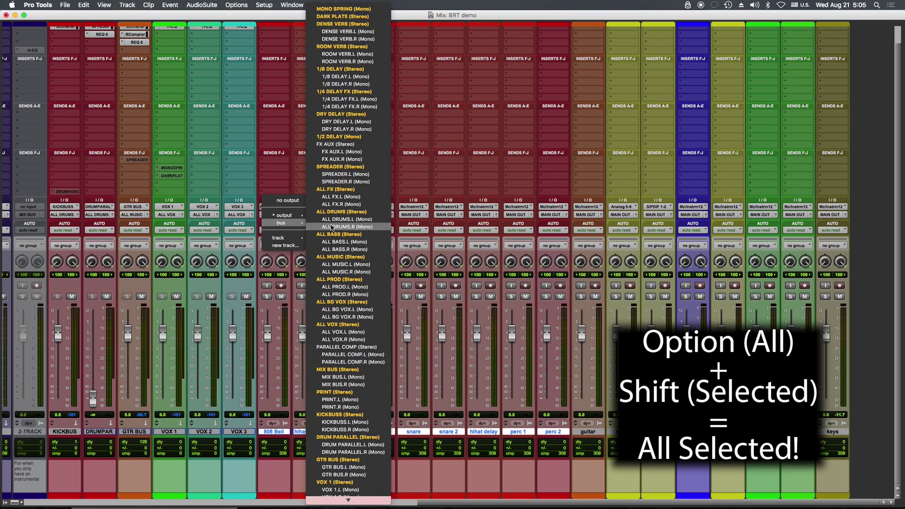
pyautogui.click(357, 212)
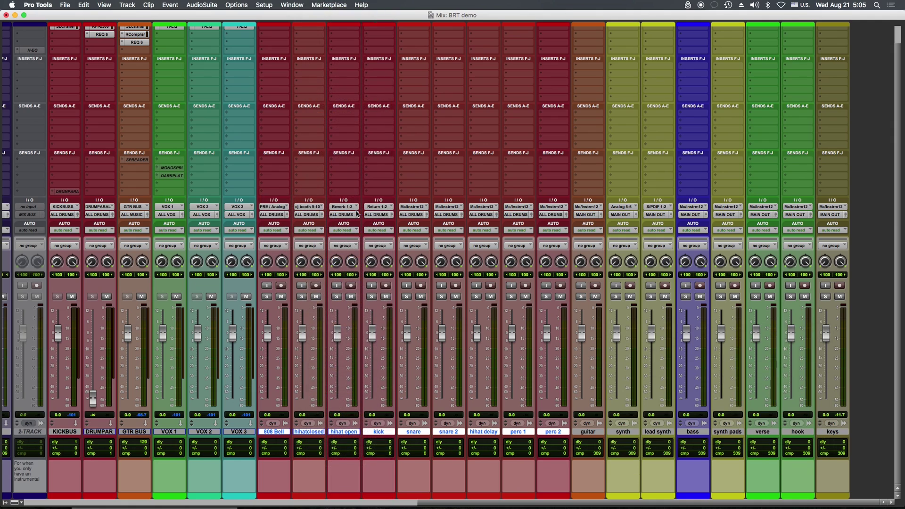
# Step: Select the guitar, synth, lead synth, synth pads and keys channels and group them side by side after perc 2
pyautogui.click(590, 433)
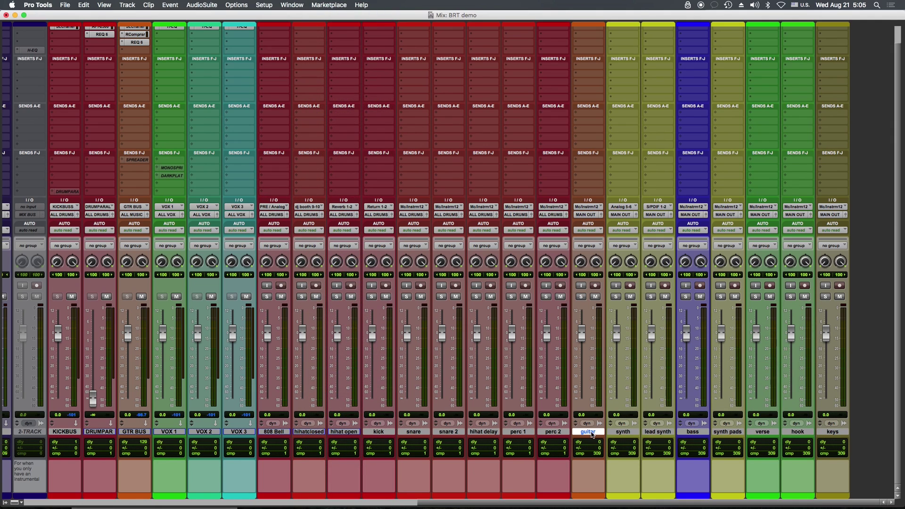
pyautogui.keyDown('shift'); pyautogui.click(660, 433); pyautogui.keyUp('shift')
pyautogui.keyDown('super'); pyautogui.click(728, 432); pyautogui.keyUp('super')
pyautogui.keyDown('super'); pyautogui.click(833, 432); pyautogui.keyUp('super')
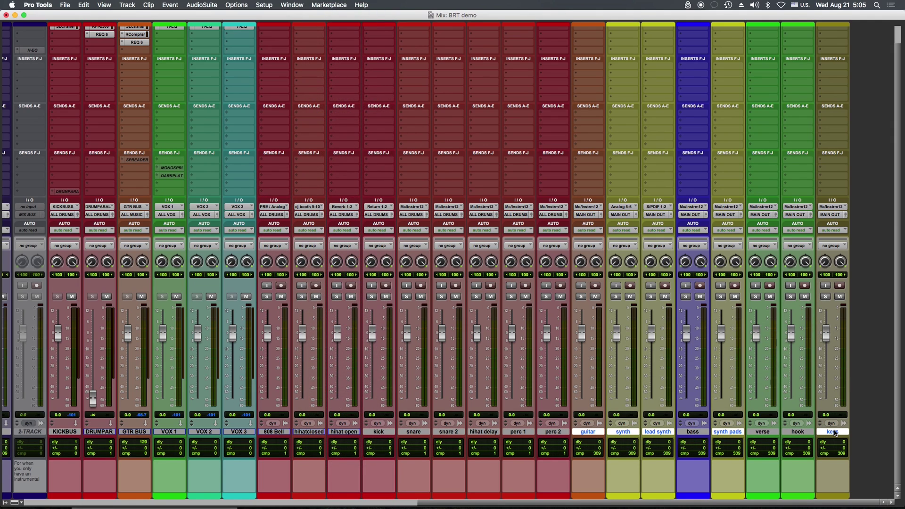
pyautogui.moveTo(835, 433); pyautogui.dragTo(574, 434)
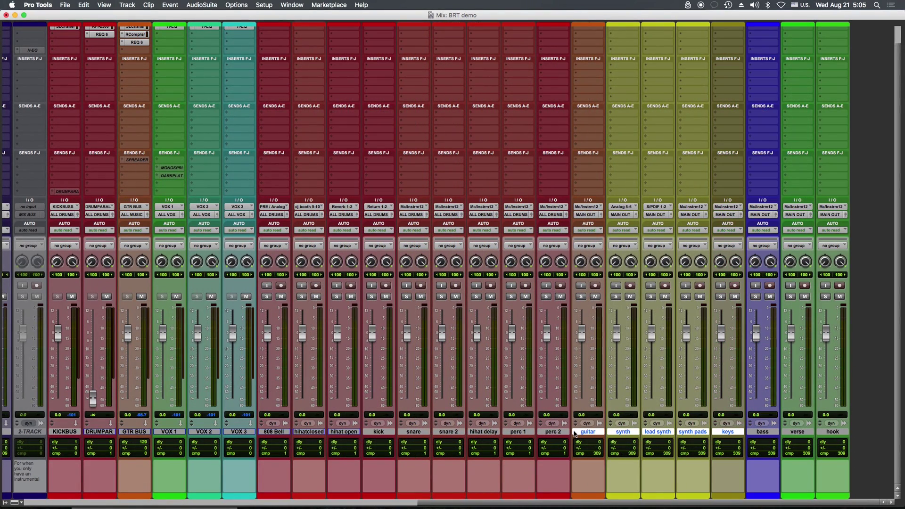
# Step: Route the outputs of all selected music tracks to the ALL MUSIC (Stereo) bus at once
pyautogui.click(587, 215)
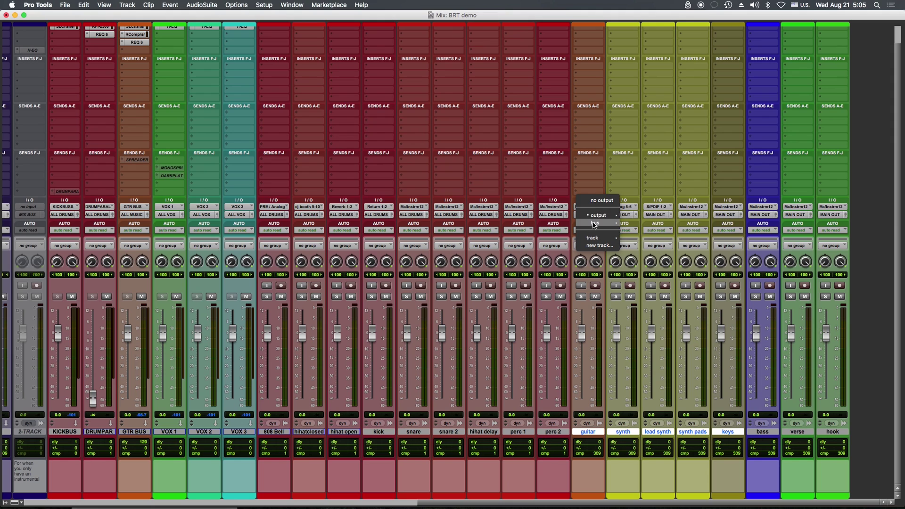
pyautogui.moveTo(609, 223)
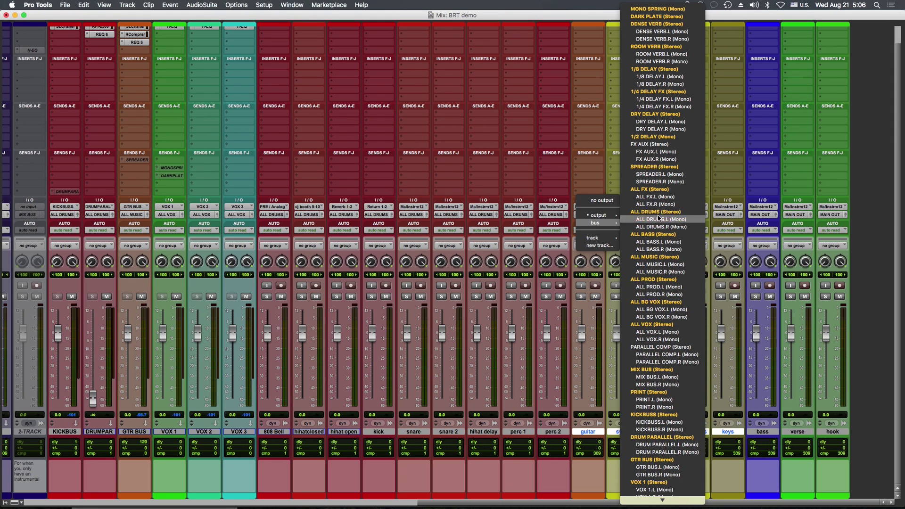
pyautogui.keyDown('alt'); pyautogui.keyDown('shift'); pyautogui.click(669, 258); pyautogui.keyUp('shift'); pyautogui.keyUp('alt')
# Step: Route the bass track's output to the ALL BASS (Stereo) bus
pyautogui.click(763, 432)
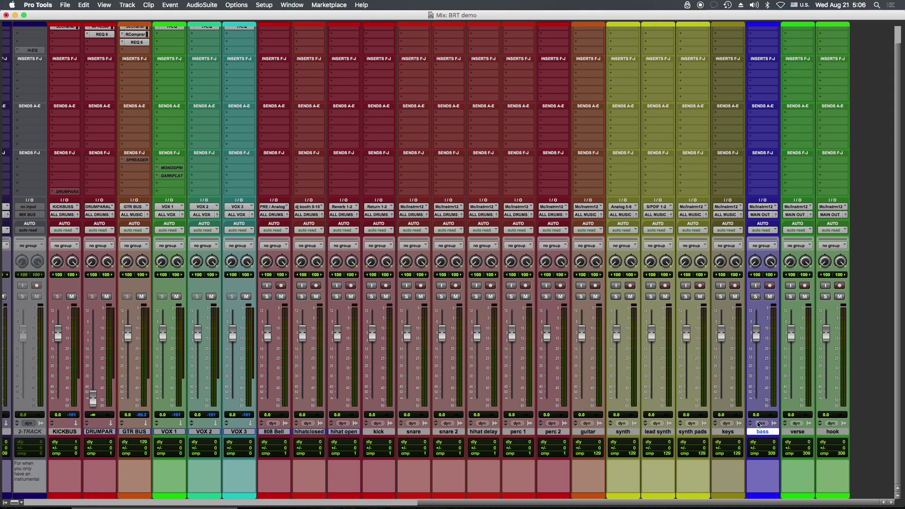
pyautogui.click(760, 215)
pyautogui.moveTo(764, 226)
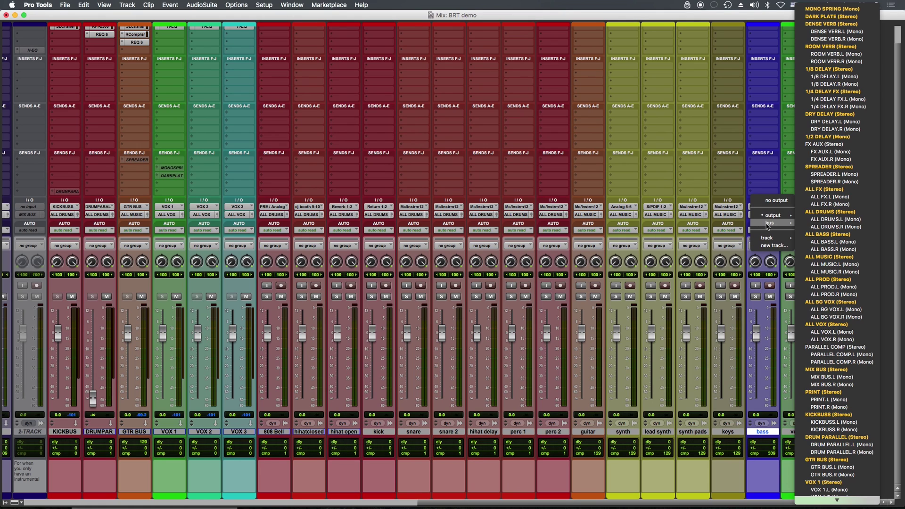
pyautogui.click(813, 231)
# Step: Select the verse and hook tracks and route both outputs to the VOX 1 (Stereo) bus
pyautogui.click(797, 432)
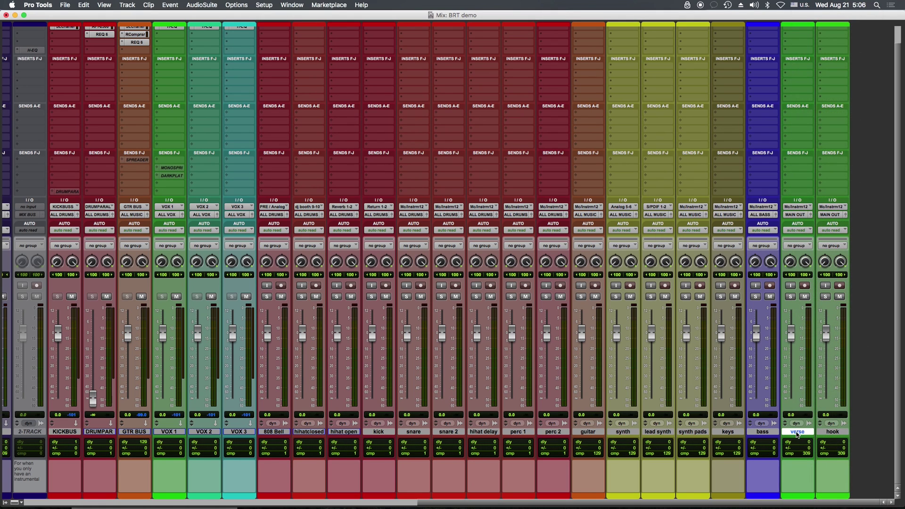
pyautogui.keyDown('shift'); pyautogui.click(830, 432); pyautogui.keyUp('shift')
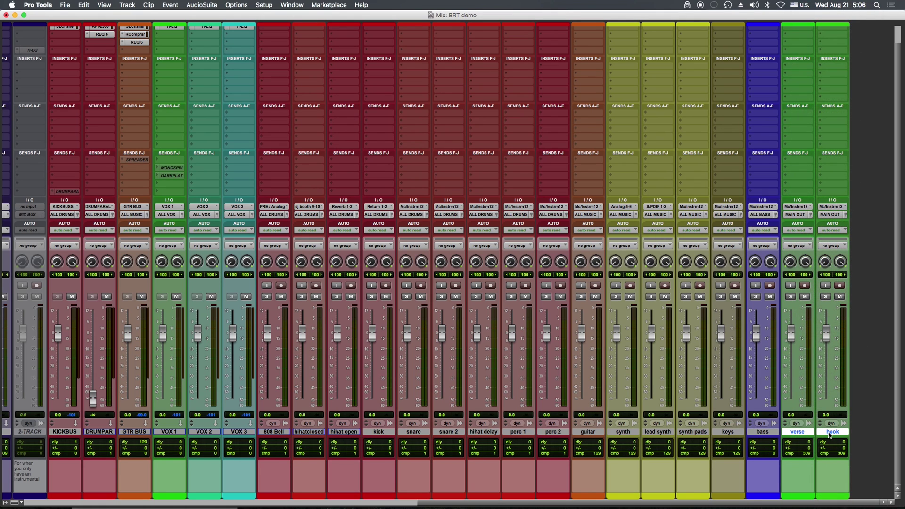
pyautogui.click(799, 215)
pyautogui.moveTo(805, 223)
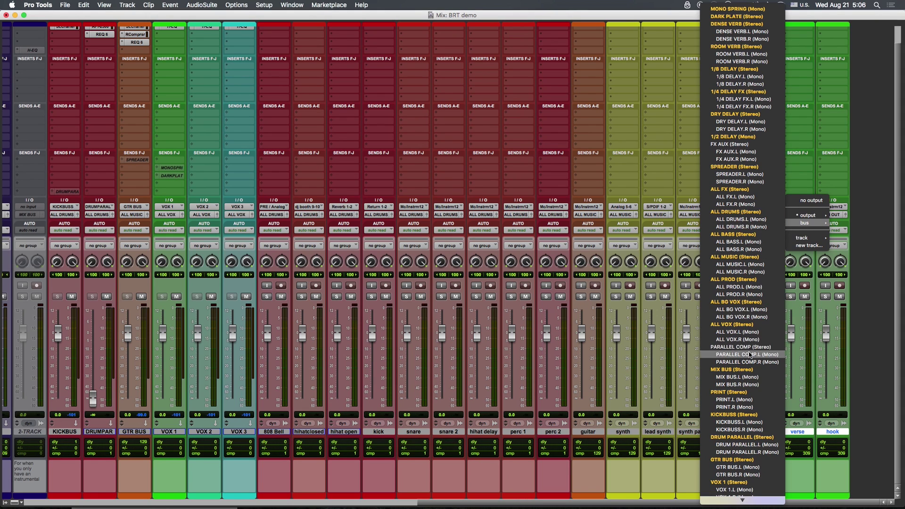
pyautogui.keyDown('alt'); pyautogui.keyDown('shift'); pyautogui.click(753, 482); pyautogui.keyUp('shift'); pyautogui.keyUp('alt')
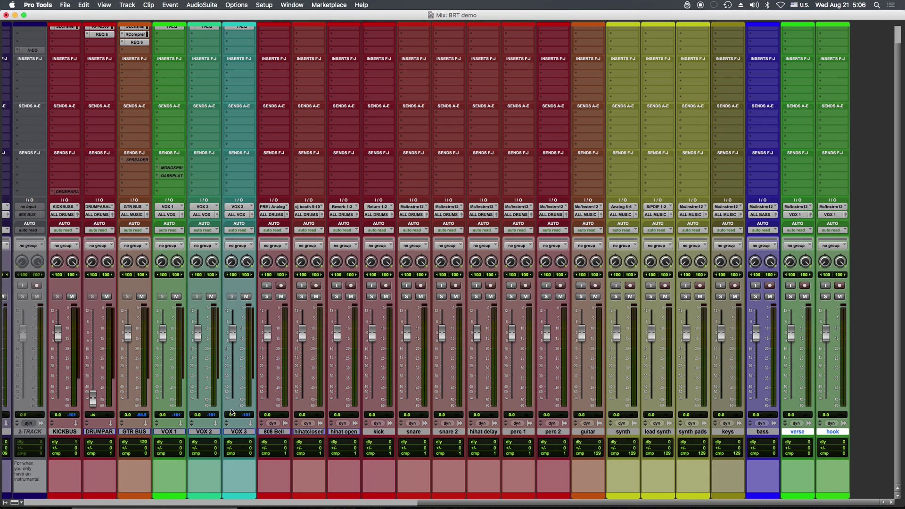
pyautogui.hscroll(-5, 238, 418)
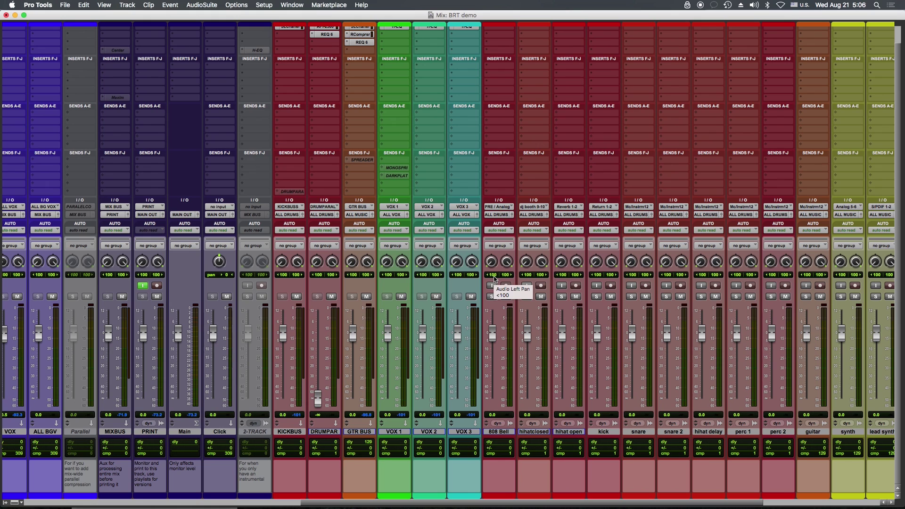
pyautogui.hscroll(5, 590, 320)
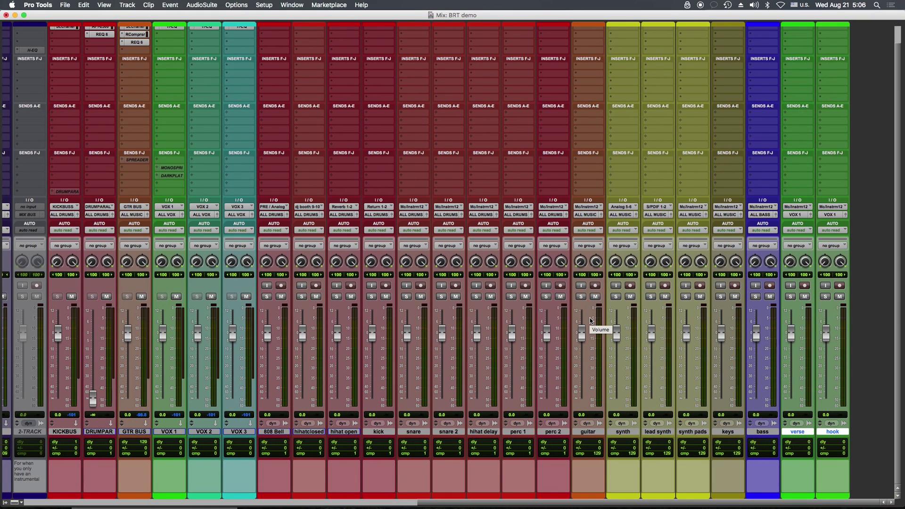
# Step: Group the drum tracks from 808 Bell to perc 2 as a Mix/Edit group named drums with ID d
pyautogui.press('super+equal')
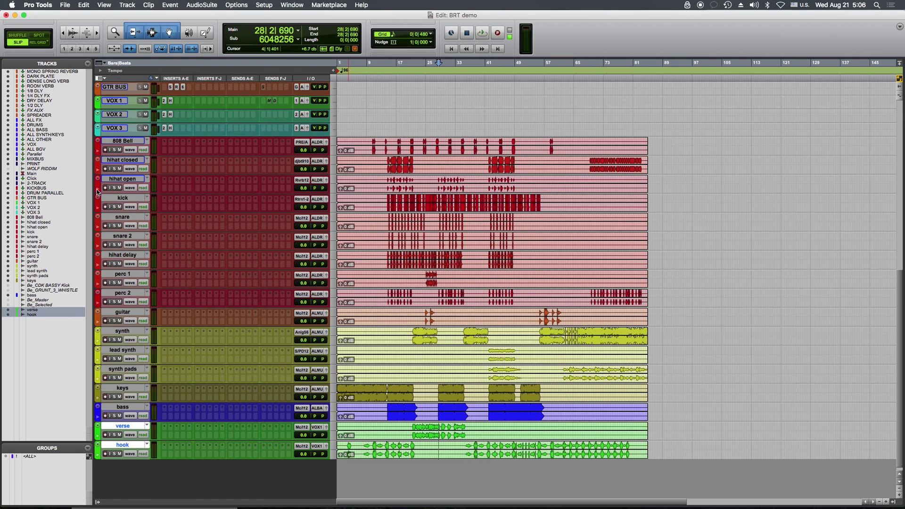
pyautogui.click(123, 141)
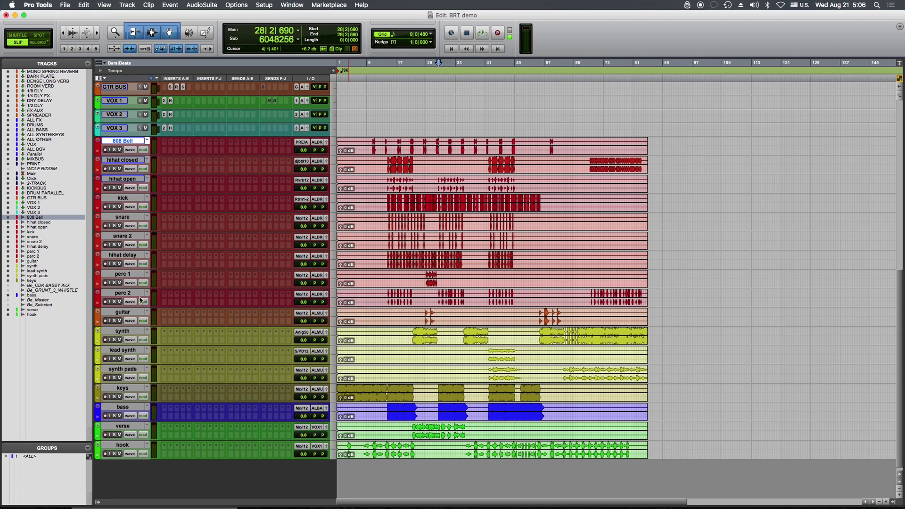
pyautogui.moveTo(140, 301); pyautogui.dragTo(138, 295)
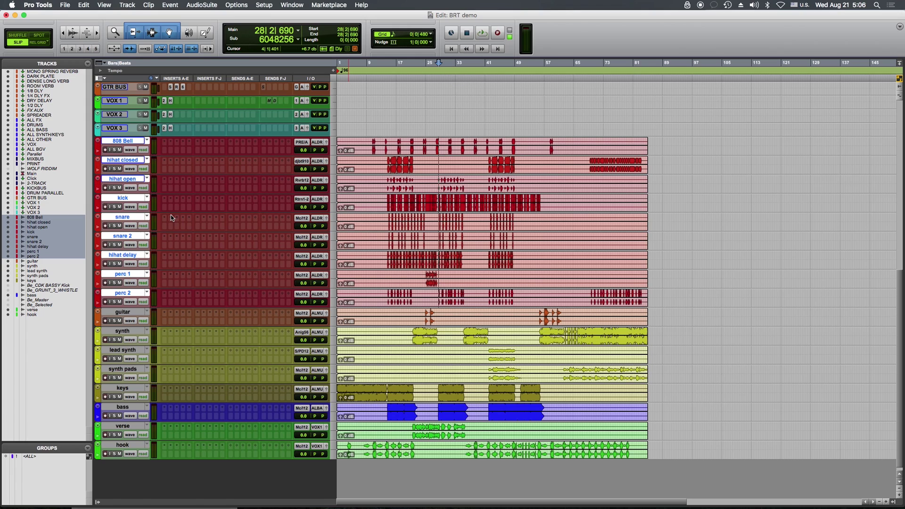
pyautogui.press('super+g')
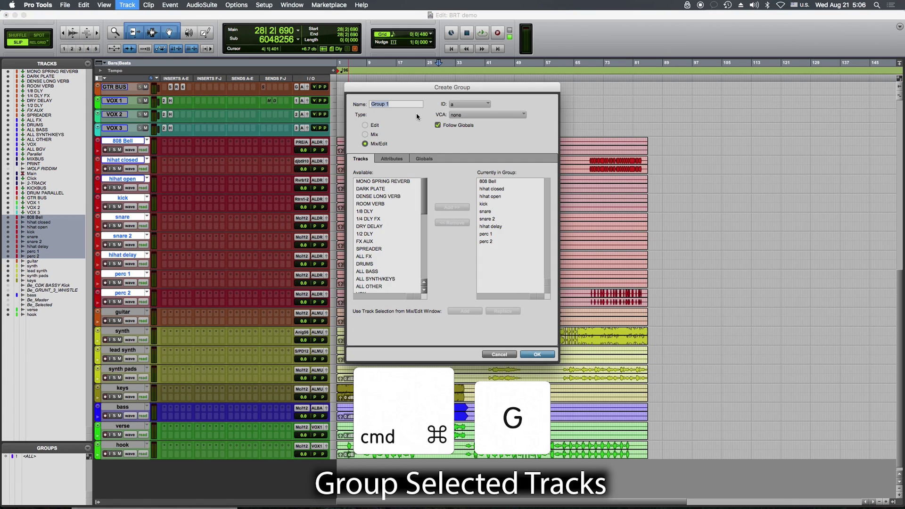
pyautogui.write('drums')
pyautogui.click(471, 105)
pyautogui.moveTo(474, 107)
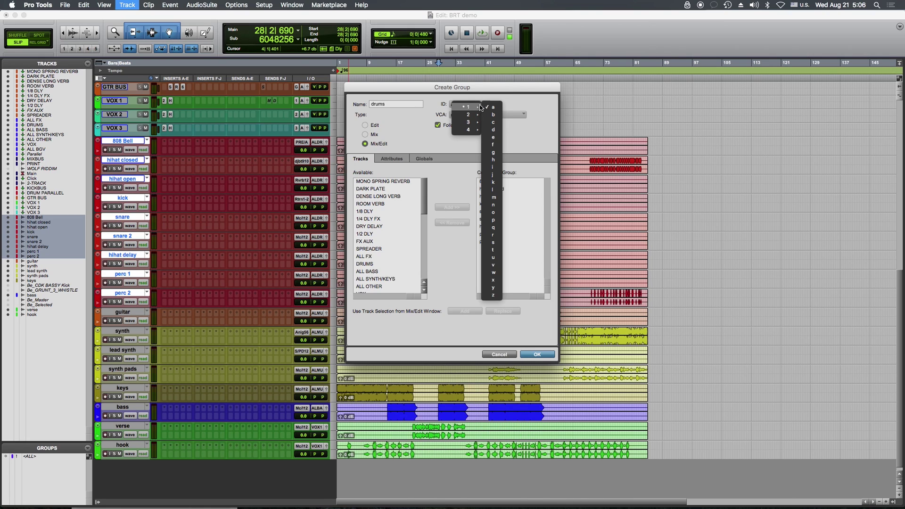
pyautogui.click(499, 134)
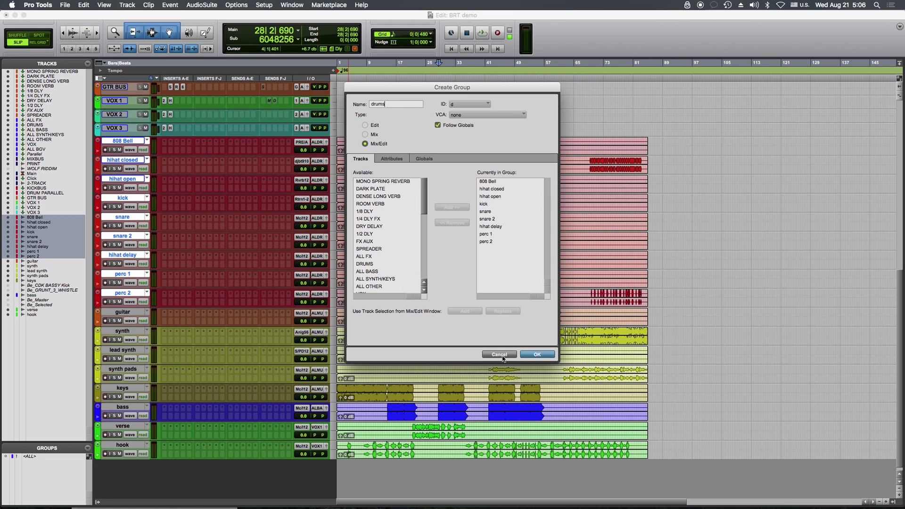
pyautogui.click(537, 354)
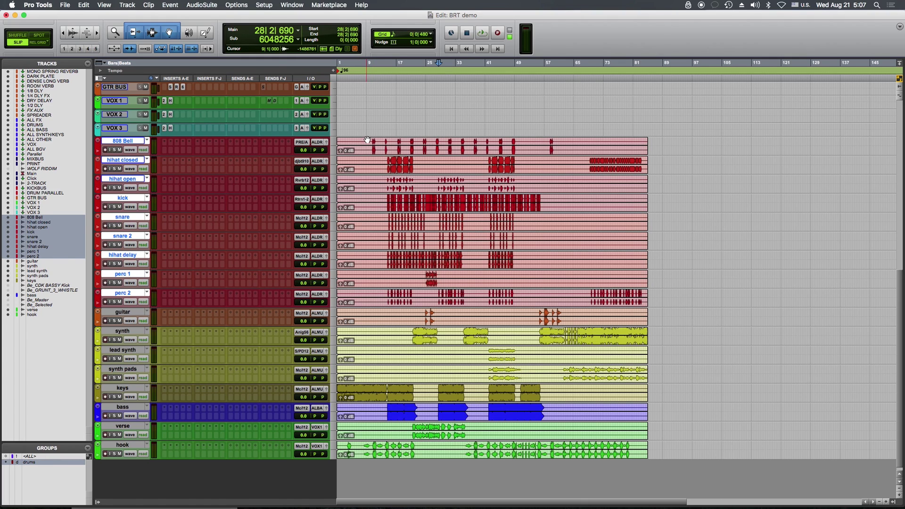
# Step: Trim the empty start off all grouped drum clips at about bar 8|4 and suspend all groups
pyautogui.click(366, 159)
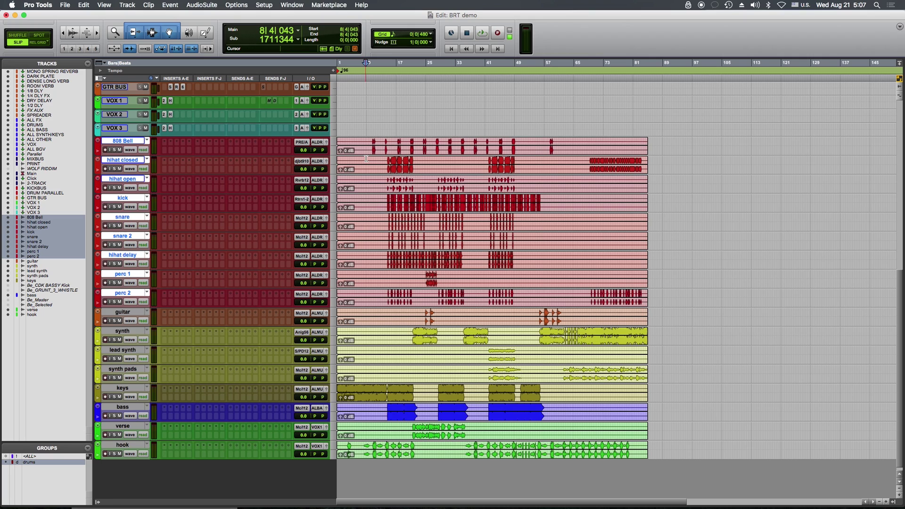
pyautogui.press('a')
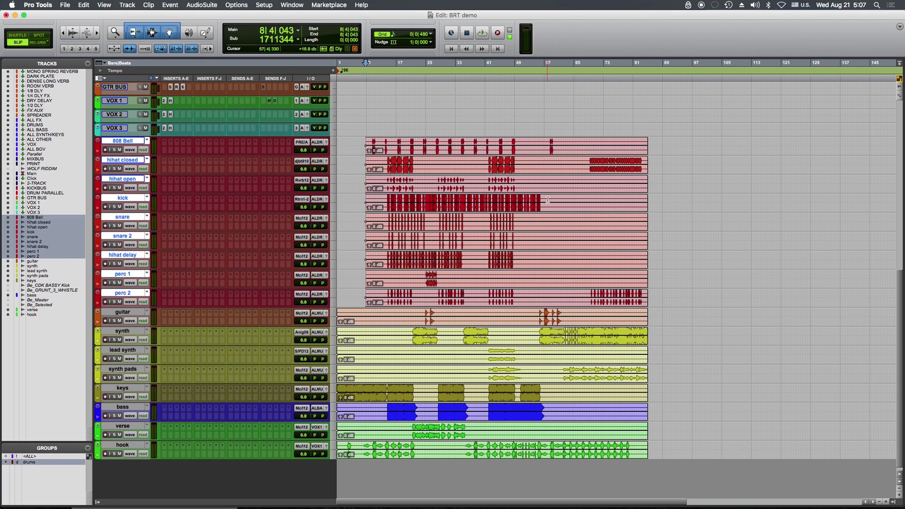
pyautogui.press('shift+super+g')
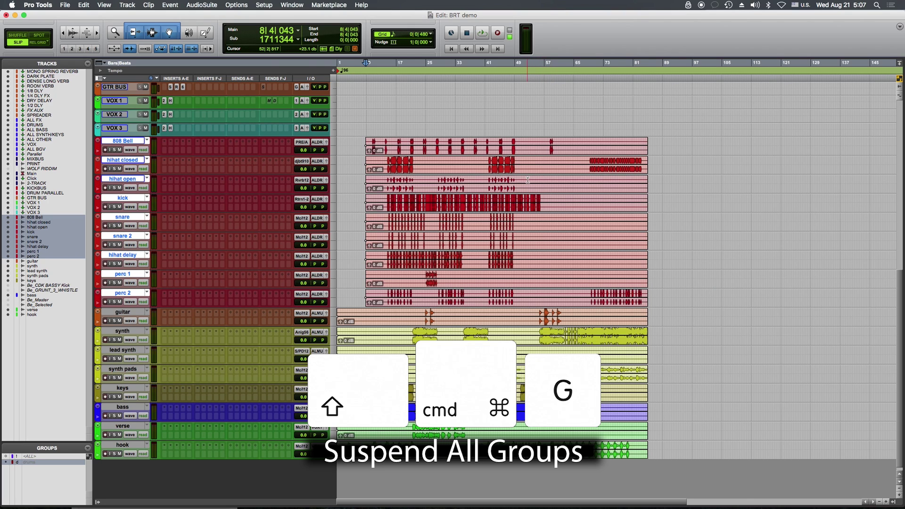
# Step: Trim the silent ends off the hihat open, kick, snare, snare 2 and hihat delay clips, just past their last hits
pyautogui.click(524, 179)
pyautogui.press('s')
pyautogui.click(544, 203)
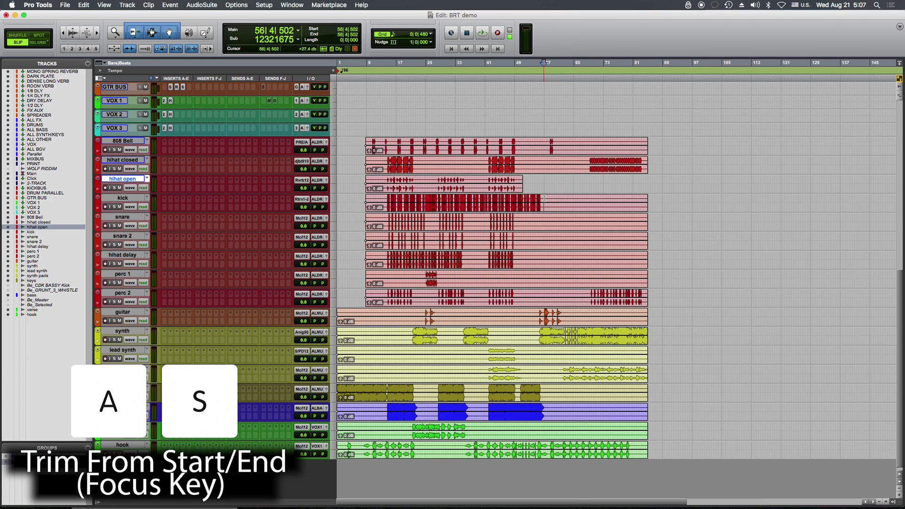
pyautogui.press('s')
pyautogui.click(524, 222)
pyautogui.press('s')
pyautogui.click(520, 241)
pyautogui.press('s')
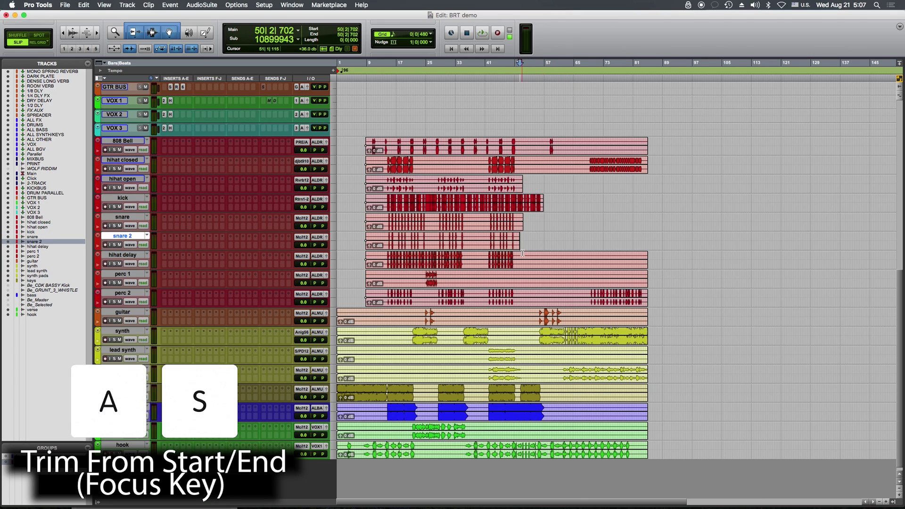
pyautogui.click(522, 260)
pyautogui.press('s')
# Step: Trim the perc 1 clip closely around its audio and end the 808 Bell clip at about bar 60|4
pyautogui.click(443, 278)
pyautogui.press('s')
pyautogui.click(418, 278)
pyautogui.press('a')
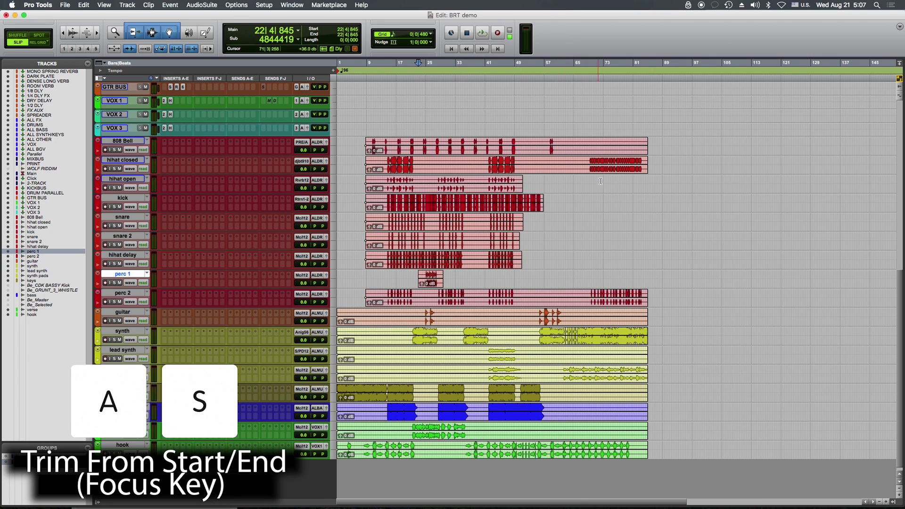
pyautogui.click(558, 142)
pyautogui.press('s')
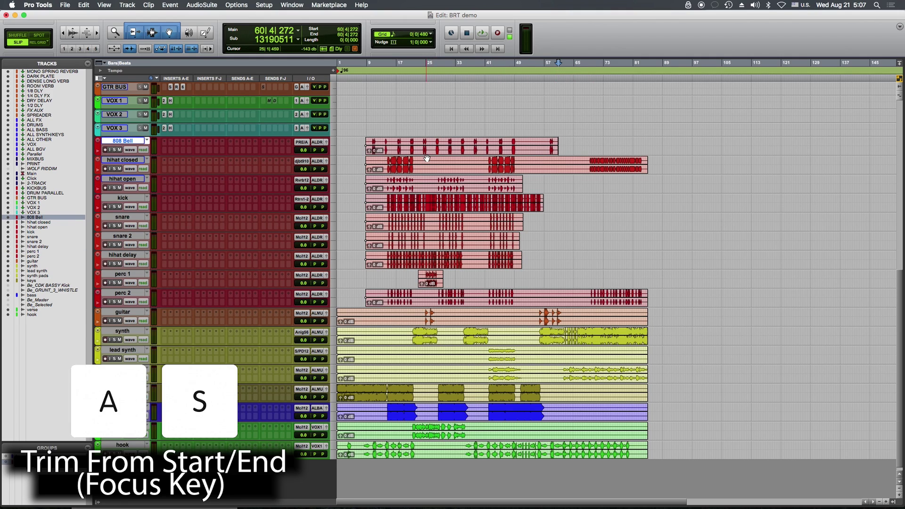
# Step: Trim the silence from both ends of the guitar clip, just outside its first and last notes
pyautogui.click(418, 313)
pyautogui.press('a')
pyautogui.click(570, 313)
pyautogui.press('s')
# Step: Trim the empty starts off the synth, lead synth and synth pads clips, and end the lead synth clip at about bar 51|3
pyautogui.click(407, 334)
pyautogui.press('a')
pyautogui.click(481, 352)
pyautogui.press('a')
pyautogui.click(482, 372)
pyautogui.press('a')
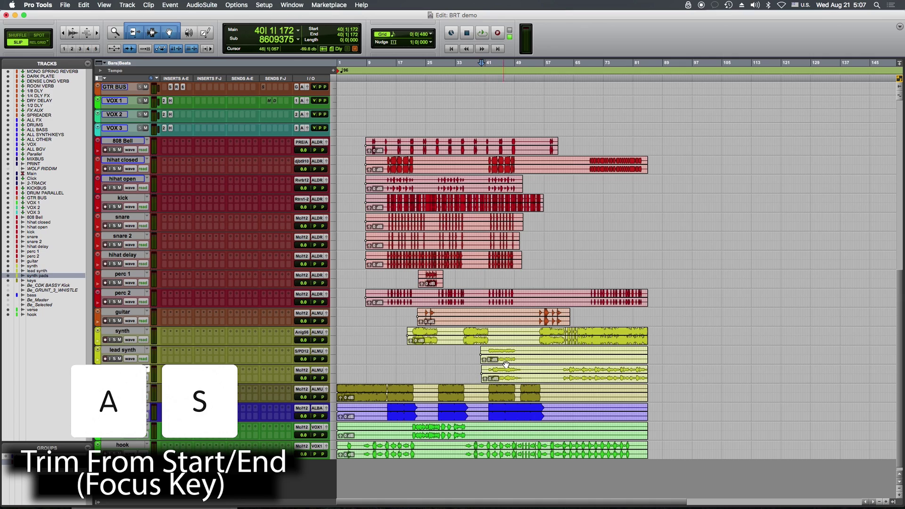
pyautogui.click(525, 351)
pyautogui.press('s')
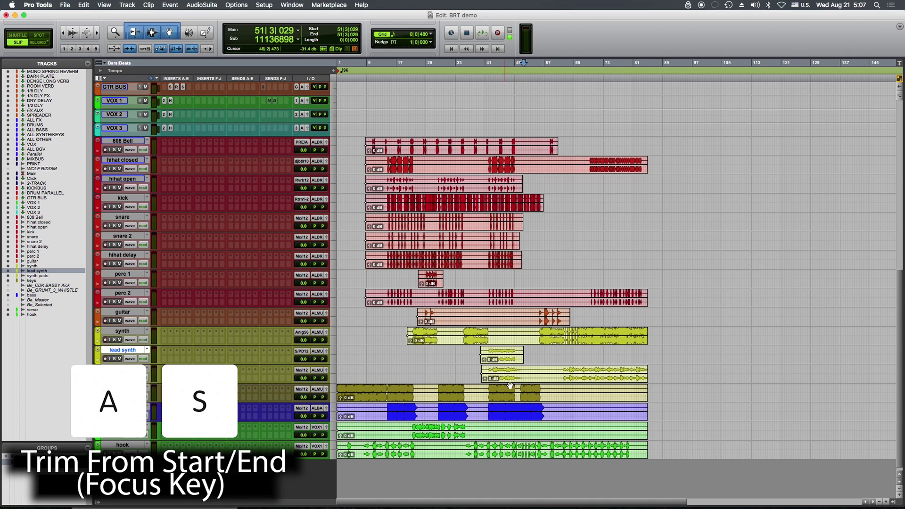
# Step: End the keys clip at about bar 58|2 and trim the bass clip to run from about bar 13 to 59|3
pyautogui.click(549, 388)
pyautogui.press('s')
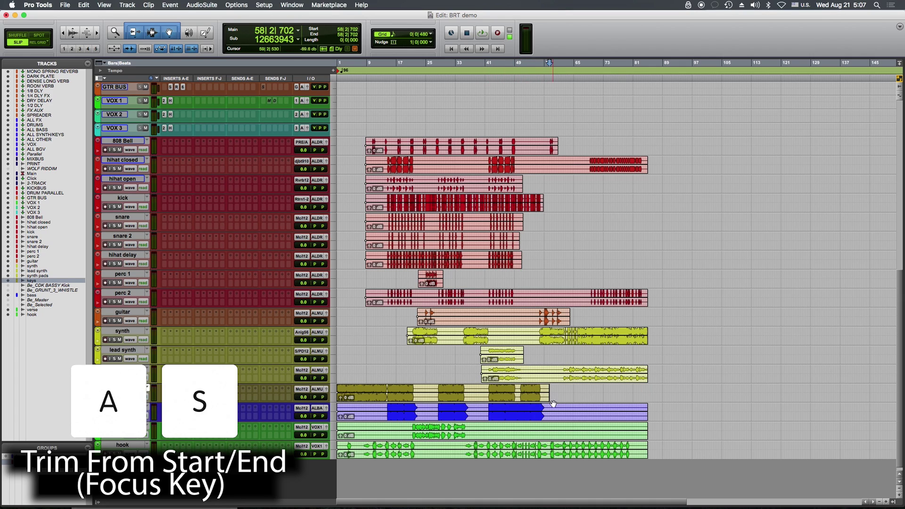
pyautogui.click(555, 407)
pyautogui.press('s')
pyautogui.click(381, 410)
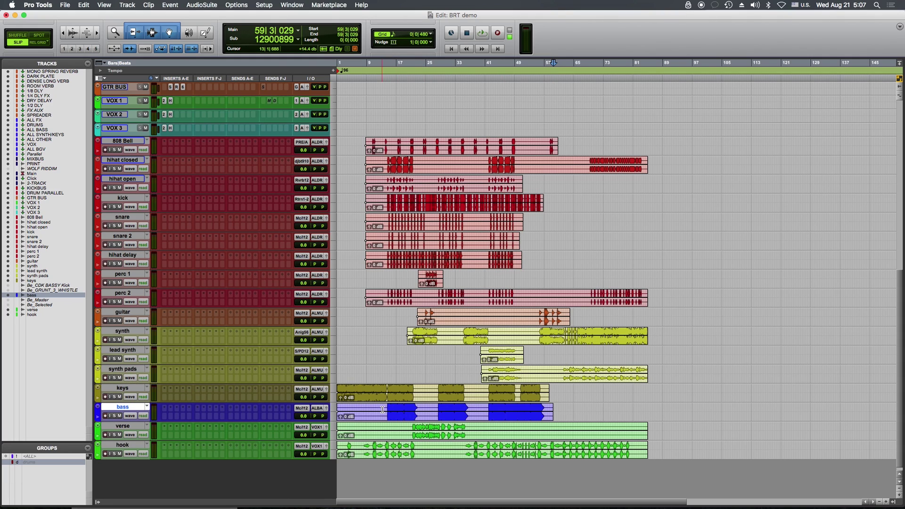
pyautogui.press('a')
# Step: Trim the verse clip to run from about bar 19|2 to bar 37|4
pyautogui.click(474, 428)
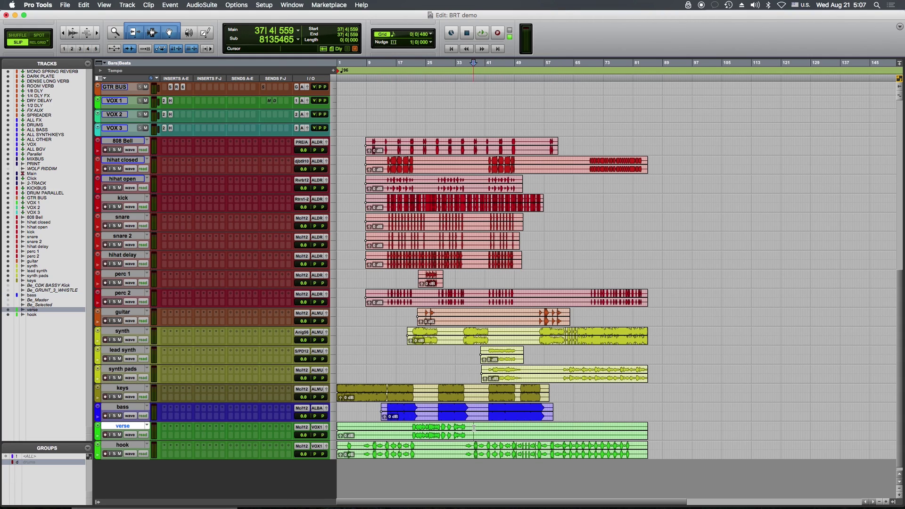
pyautogui.press('s')
pyautogui.click(406, 428)
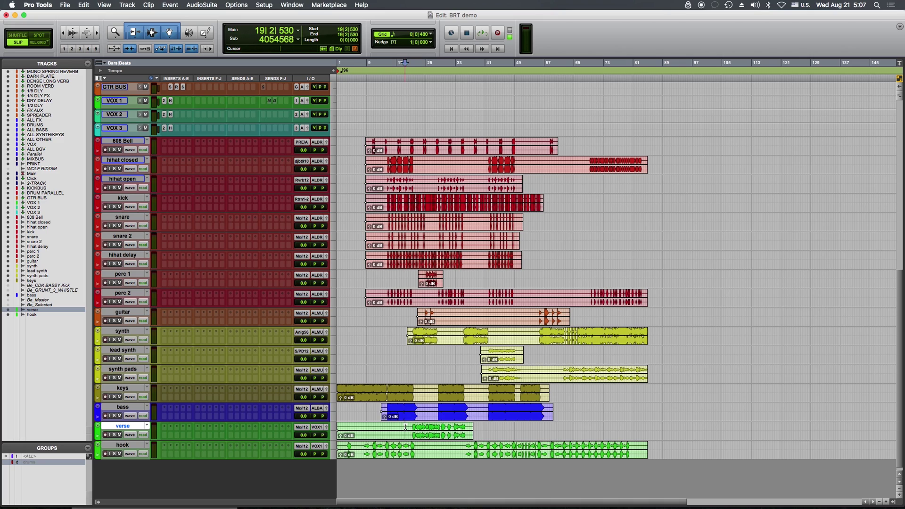
pyautogui.press('a')
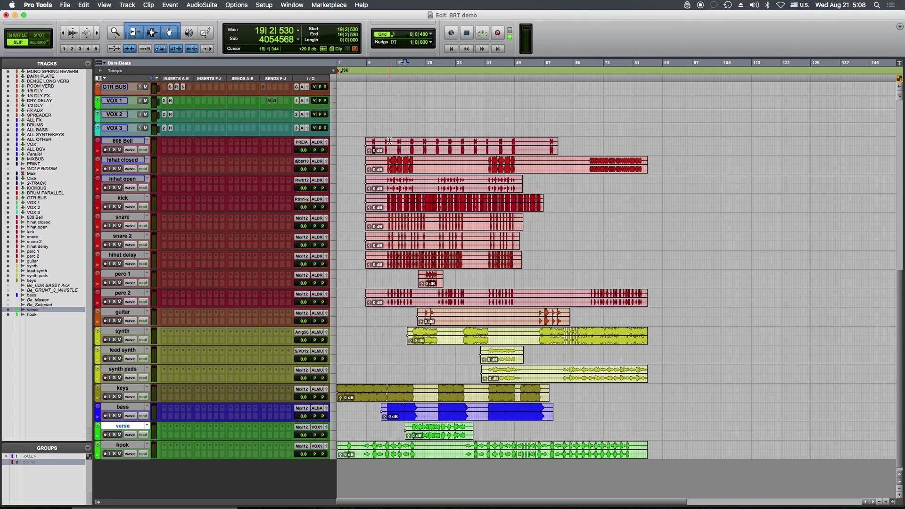
# Step: Select the verse and hook tracks and enlarge both to fill the edit window
pyautogui.click(398, 427)
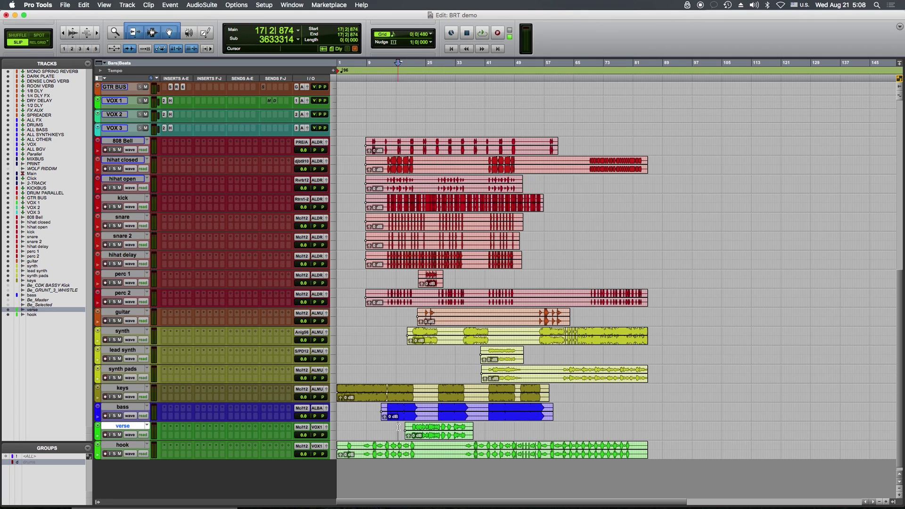
pyautogui.keyDown('shift'); pyautogui.click(123, 445); pyautogui.keyUp('shift')
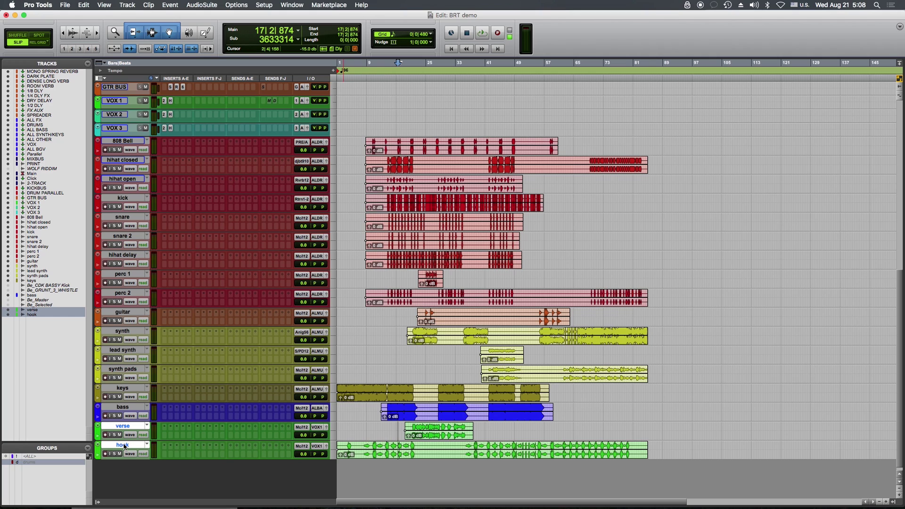
pyautogui.press('ctrl+alt+super+bracketleft')
pyautogui.click(399, 118)
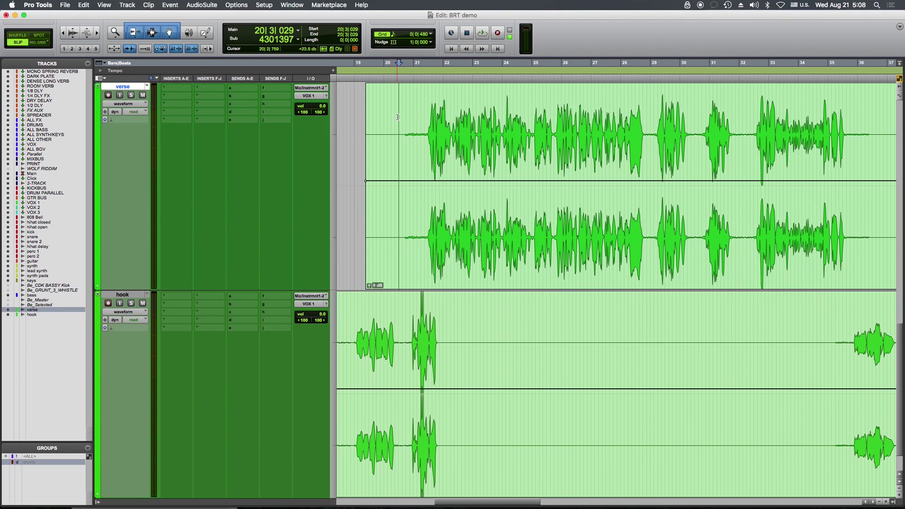
# Step: Examine the low-level audio just before the first verse phrase, from about bar 20|3 to 21|2
pyautogui.click(404, 129)
pyautogui.moveTo(404, 129); pyautogui.dragTo(423, 133)
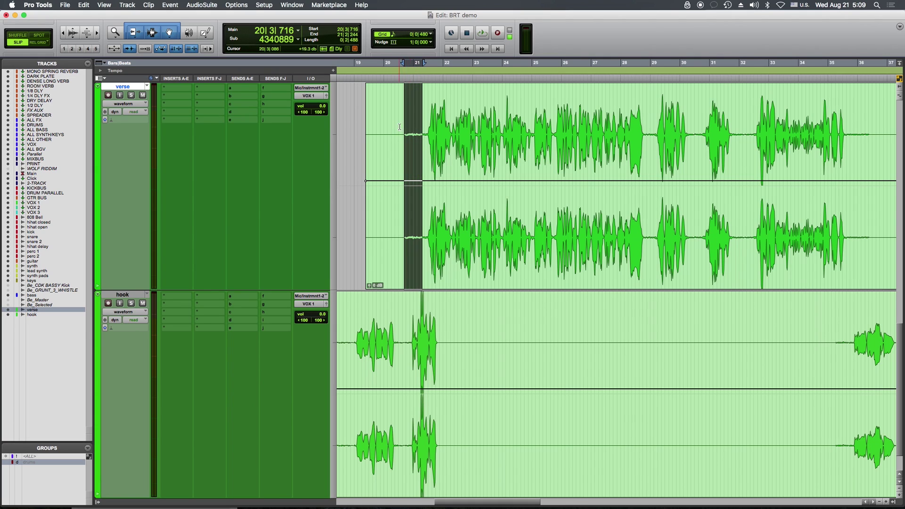
pyautogui.click(400, 121)
pyautogui.click(387, 124)
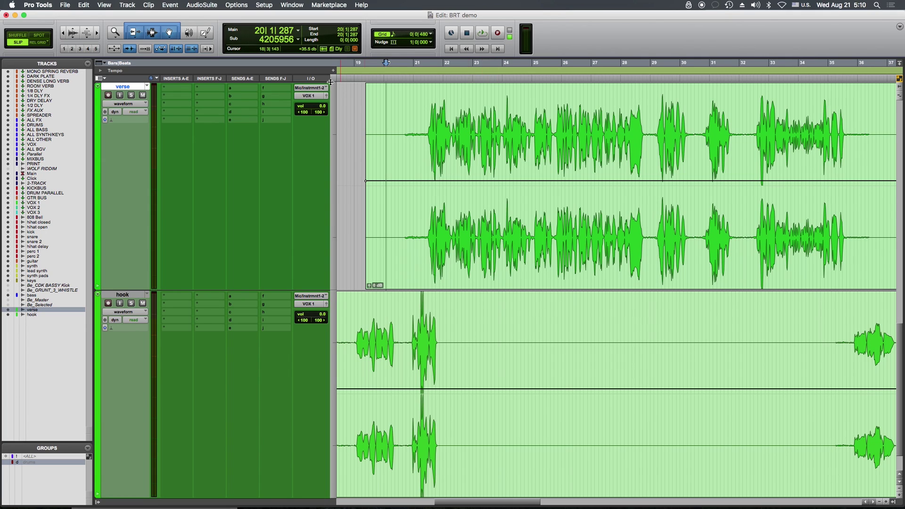
# Step: Solo the verse track and listen to it from about bar 20|3 to the end of its last phrase
pyautogui.hotkey('shift', 's')
pyautogui.click(402, 114)
pyautogui.press('space')
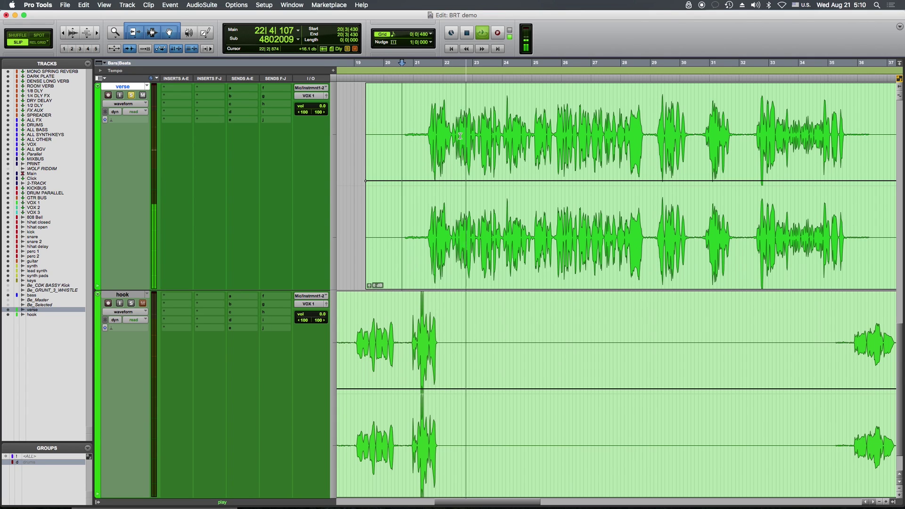
pyautogui.hscroll(1, 553, 132)
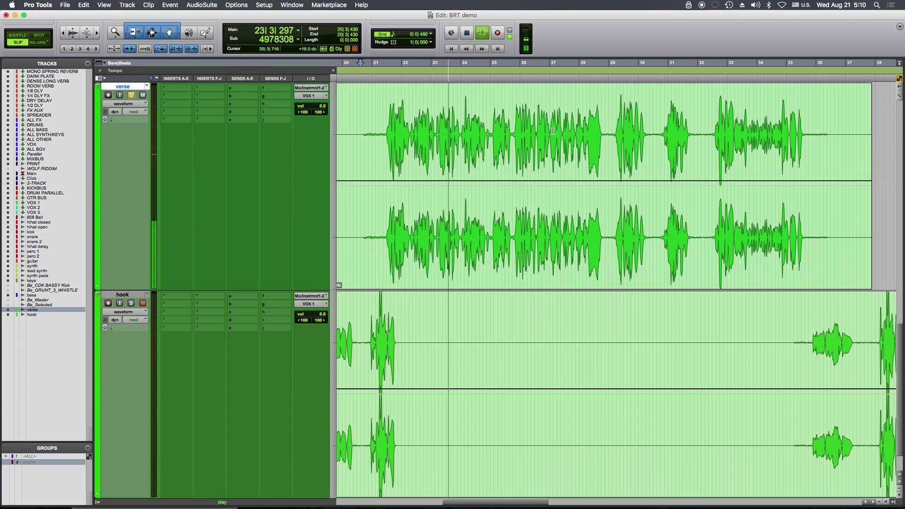
pyautogui.press('r')
pyautogui.press('t')
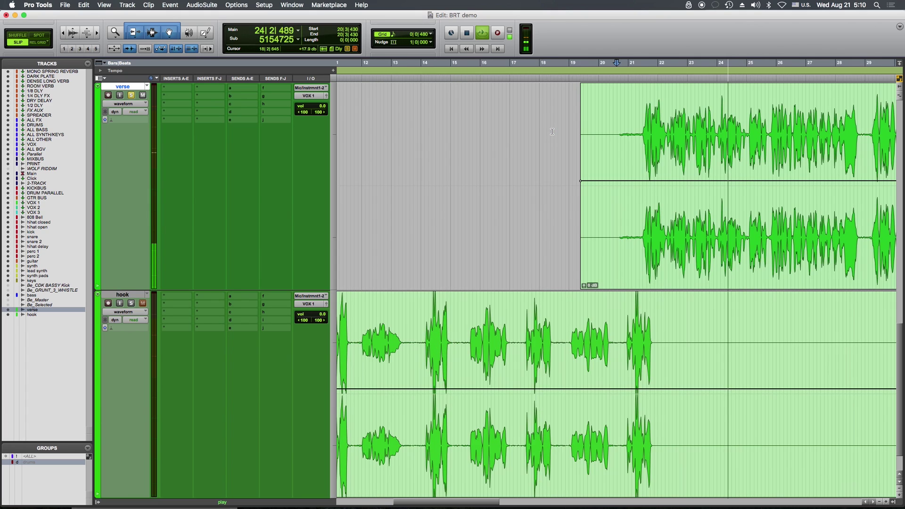
pyautogui.hscroll(5, 553, 132)
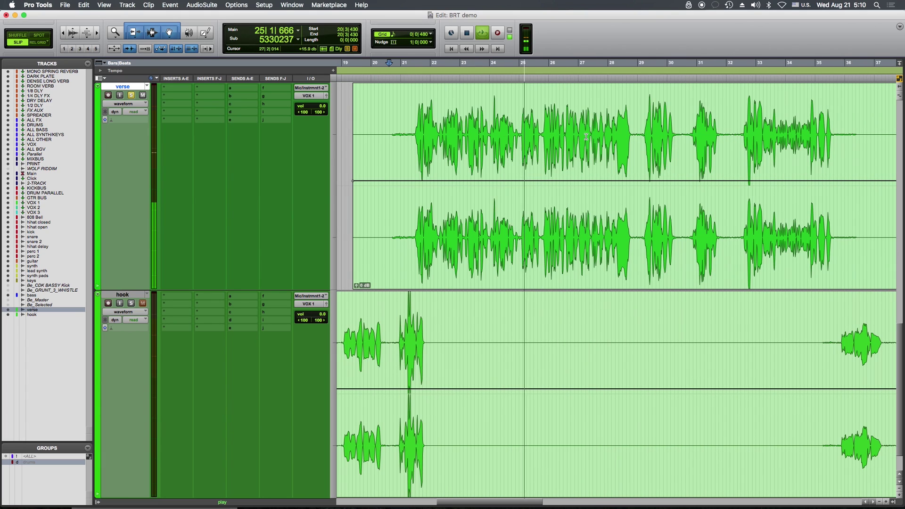
pyautogui.hscroll(2, 553, 132)
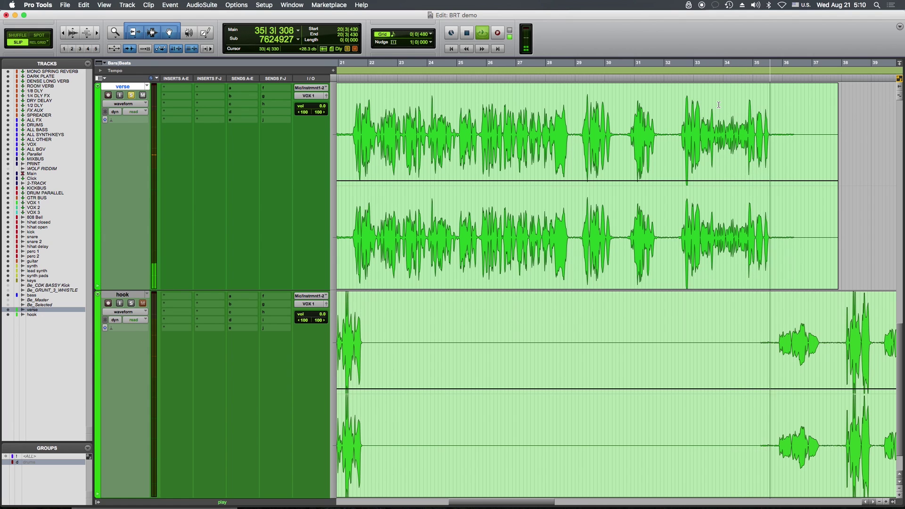
pyautogui.press('space')
pyautogui.hscroll(-2, 721, 127)
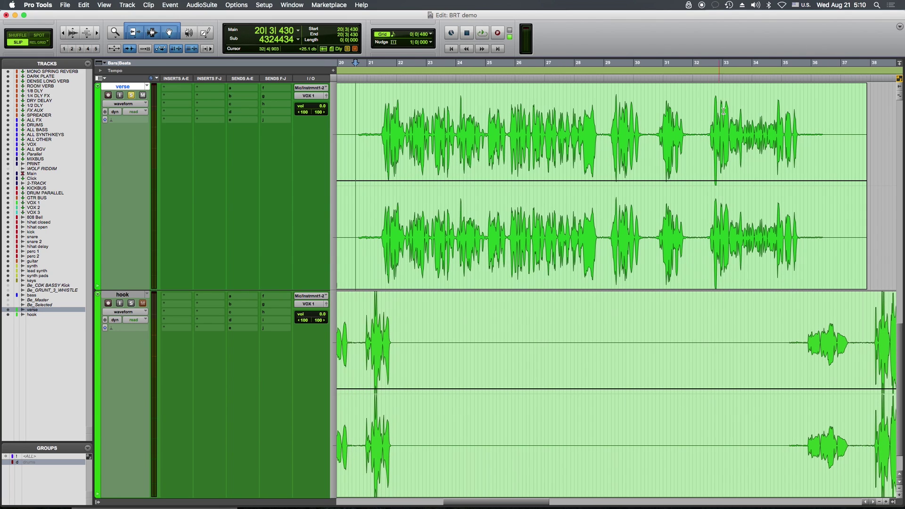
# Step: Listen to the verse from about bar 32|2 and select its quieter passage from about bar 33|3 to 34|4
pyautogui.moveTo(730, 108); pyautogui.dragTo(777, 108)
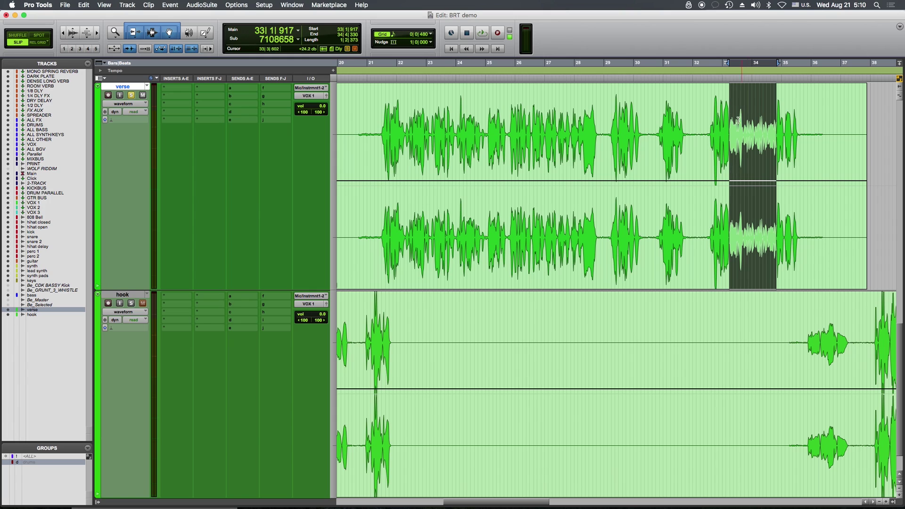
pyautogui.click(708, 104)
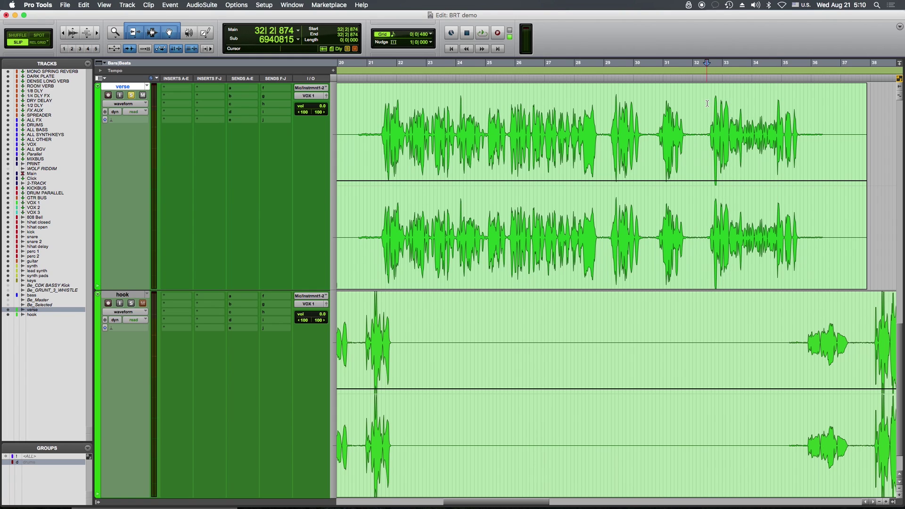
pyautogui.press('space')
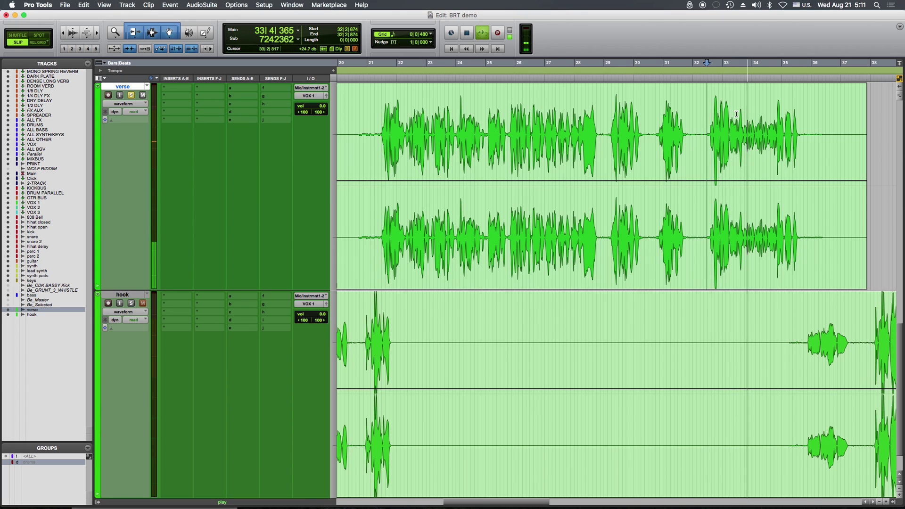
pyautogui.moveTo(739, 114); pyautogui.dragTo(777, 114)
pyautogui.press('space')
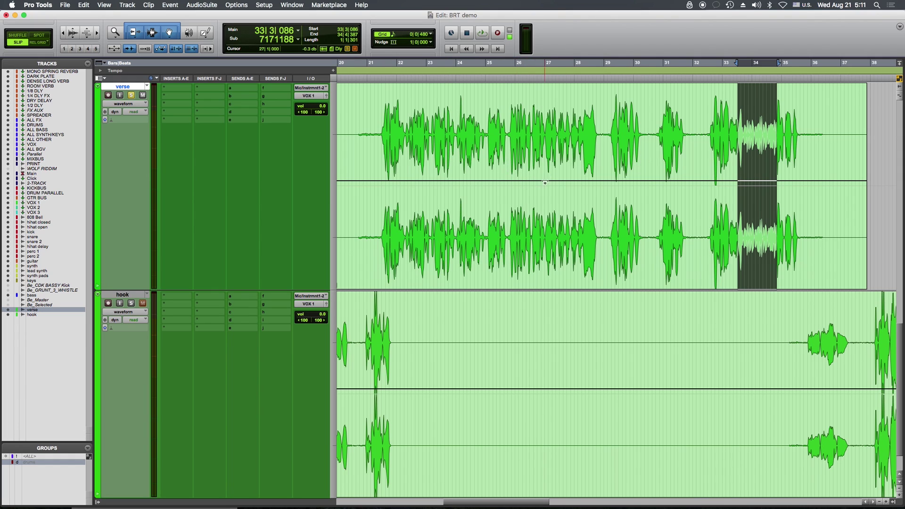
# Step: With the clip gain line displayed, separate the selected verse passage into its own clip and set its gain to +4.0 dB
pyautogui.click(105, 5)
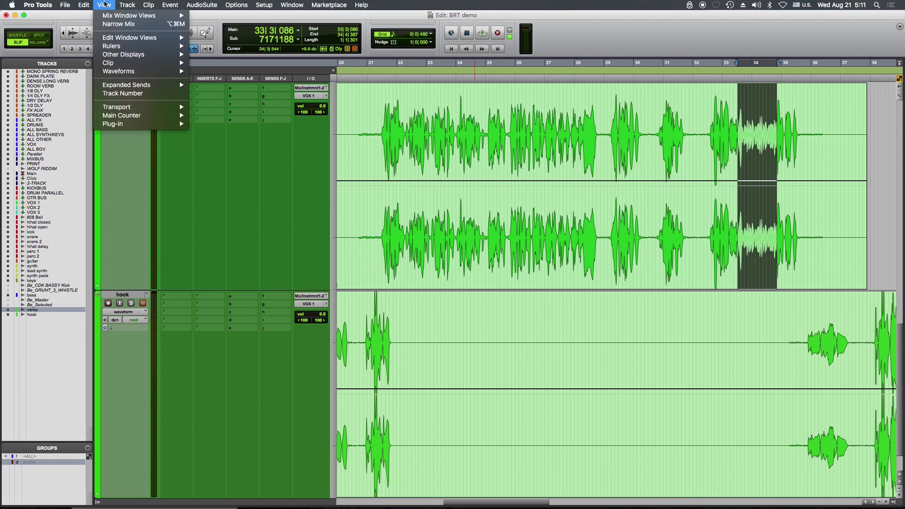
pyautogui.moveTo(120, 65)
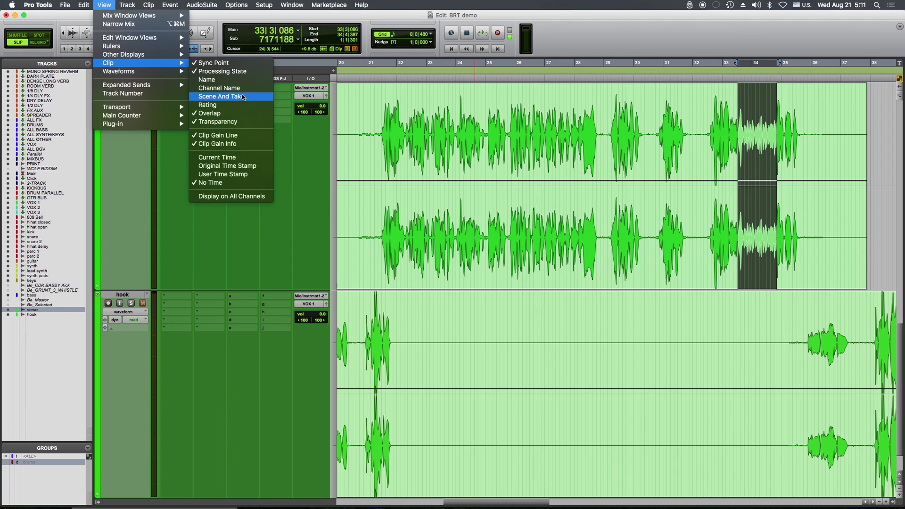
pyautogui.click(256, 136)
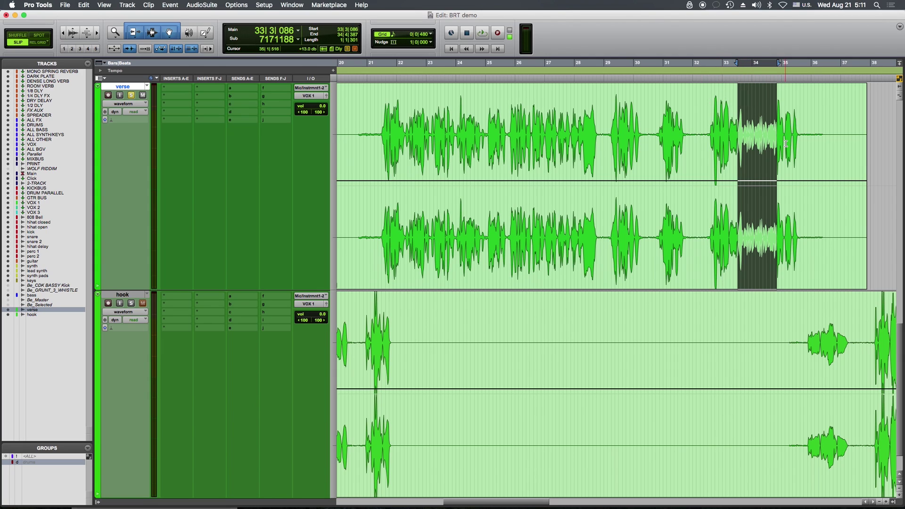
pyautogui.press('b')
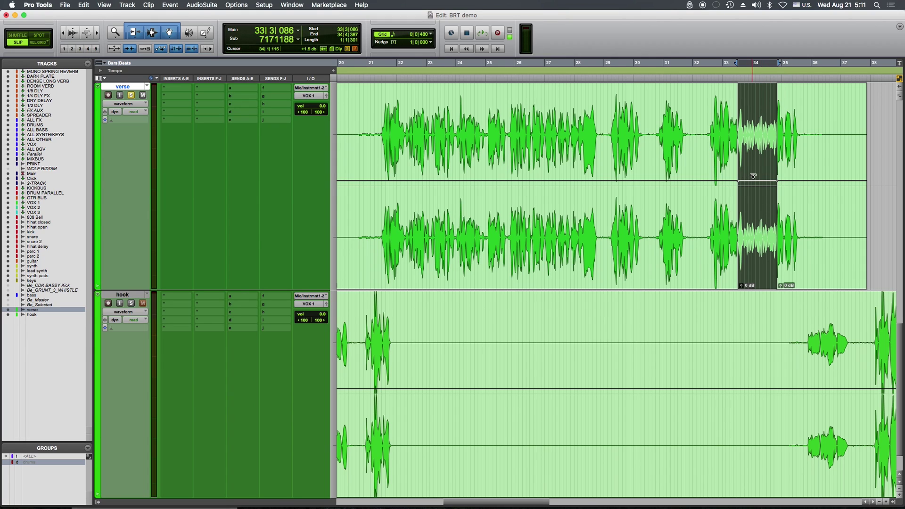
pyautogui.moveTo(754, 176); pyautogui.dragTo(757, 165)
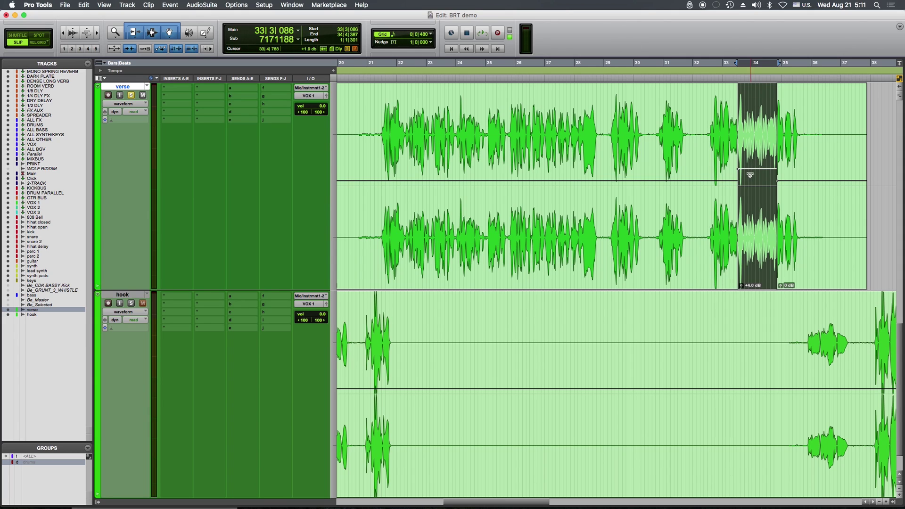
# Step: Listen to the boosted verse passage in context from about bar 32|3, and recheck its starting edge near bar 33|3
pyautogui.click(710, 110)
pyautogui.press('space')
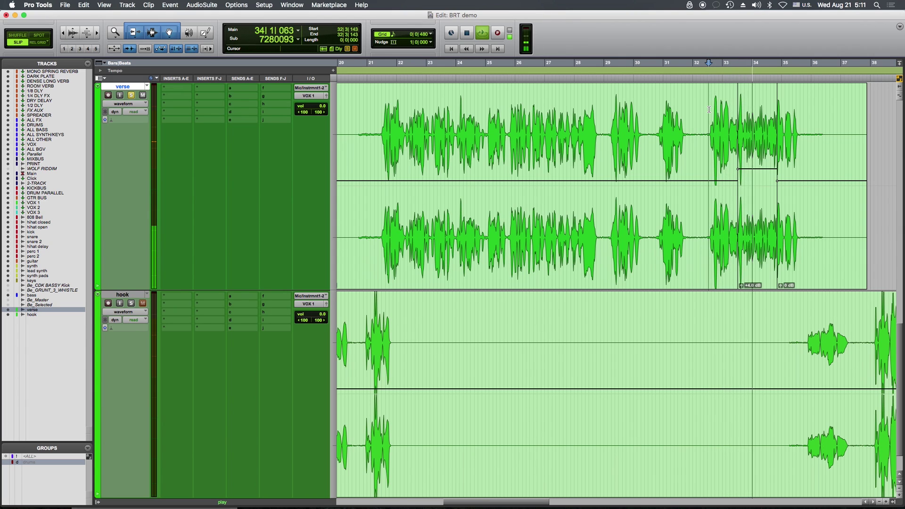
pyautogui.press('super+bracketright')
pyautogui.press('super+bracketright')
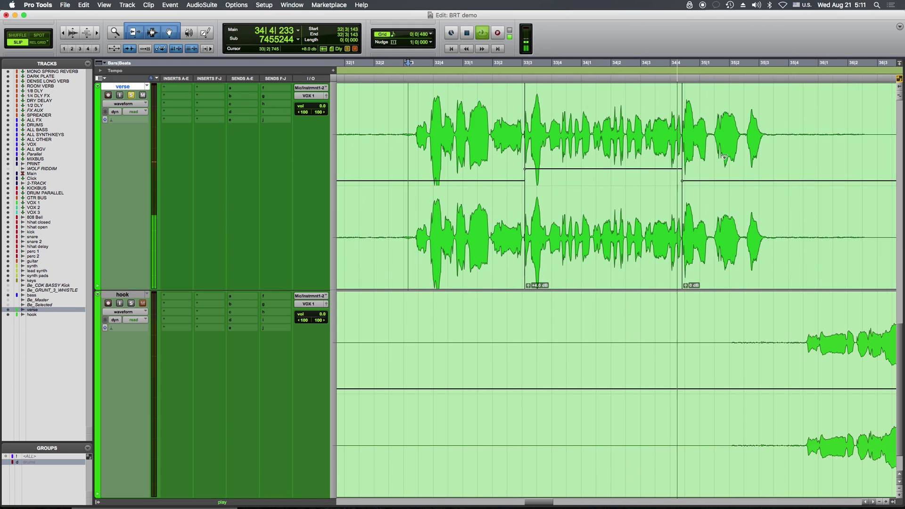
pyautogui.press('space')
pyautogui.click(515, 100)
pyautogui.press('space')
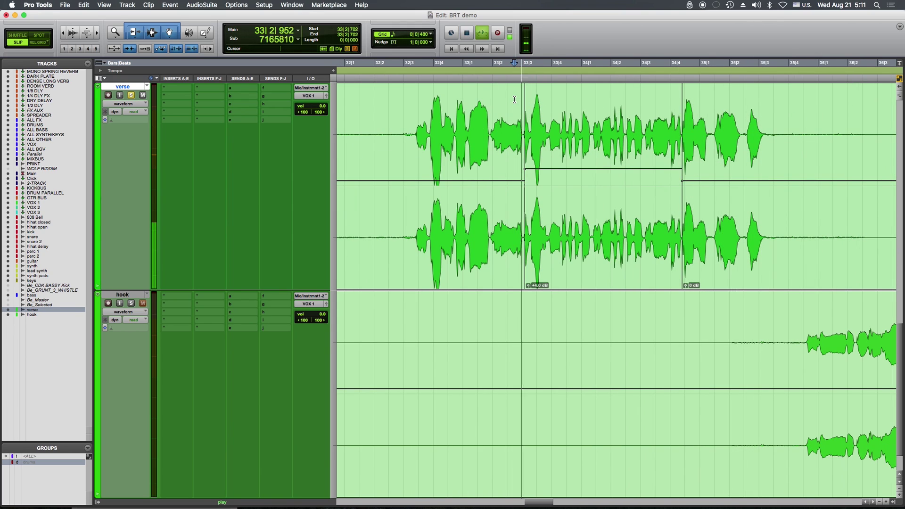
pyautogui.press('space')
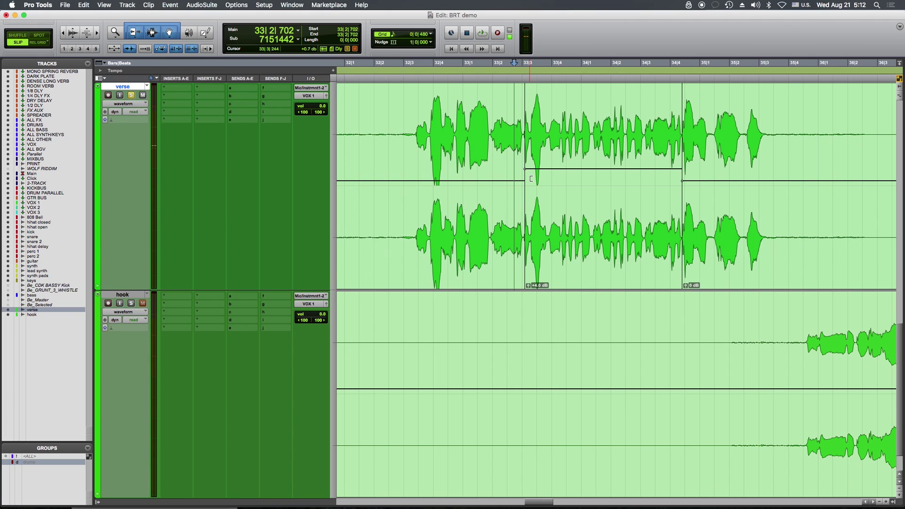
# Step: Move the boosted verse clip's starting edge to about bar 33|3|845 and play the transition from bar 32|3
pyautogui.moveTo(523, 204); pyautogui.dragTo(549, 206)
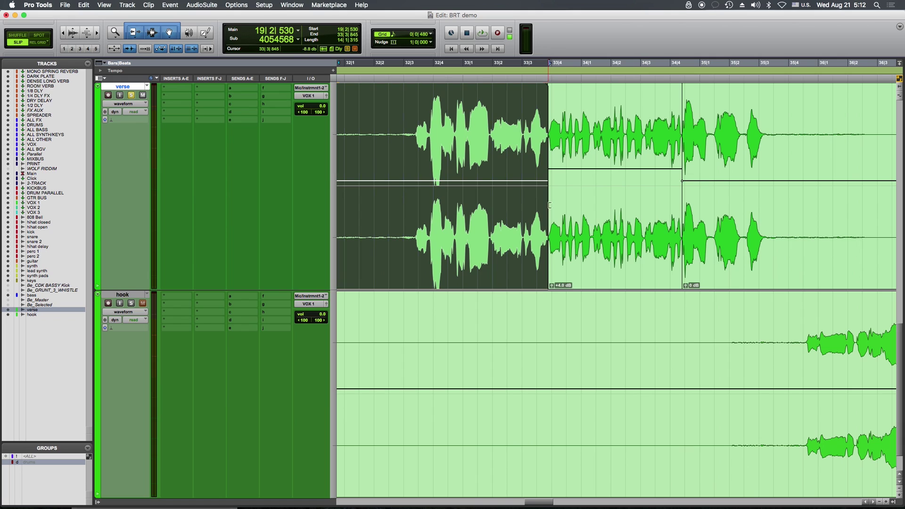
pyautogui.click(414, 106)
pyautogui.press('space')
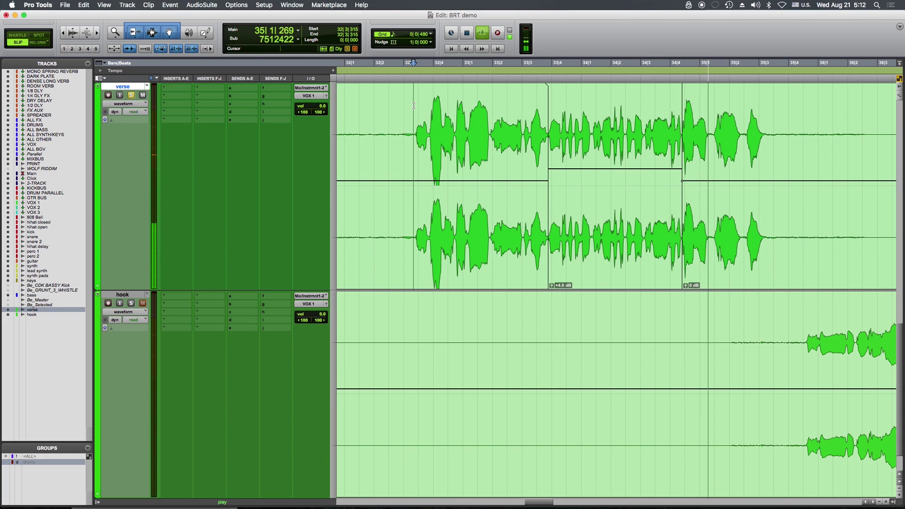
pyautogui.press('space')
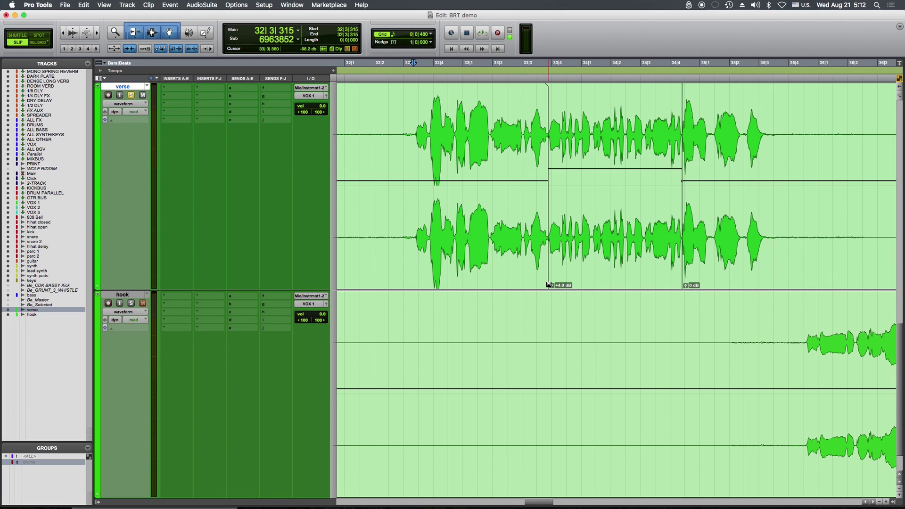
# Step: Try drawing crossfades by hand at both edges of the boosted verse clip, and undo them
pyautogui.click(549, 285)
pyautogui.moveTo(549, 285); pyautogui.dragTo(551, 285)
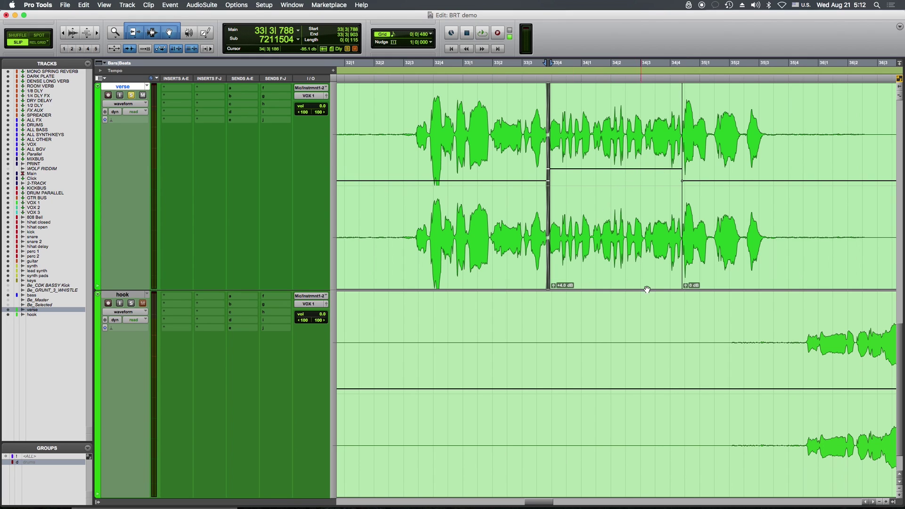
pyautogui.moveTo(683, 288); pyautogui.dragTo(688, 288)
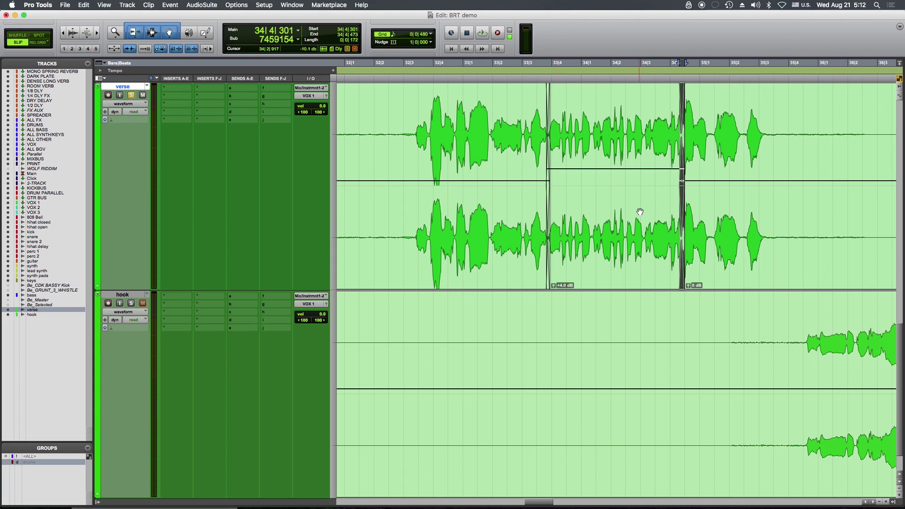
pyautogui.press('super+z')
pyautogui.press('super+z')
# Step: Select the verse from about bar 33|2 to 35|2 and batch-create centered 10 ms crossfades at the clip boundaries
pyautogui.moveTo(509, 112); pyautogui.dragTo(737, 129)
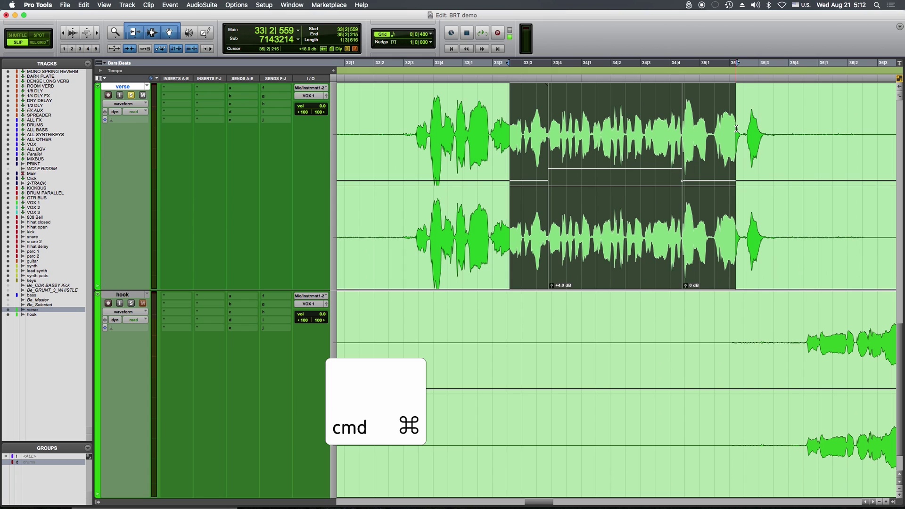
pyautogui.press('super+f')
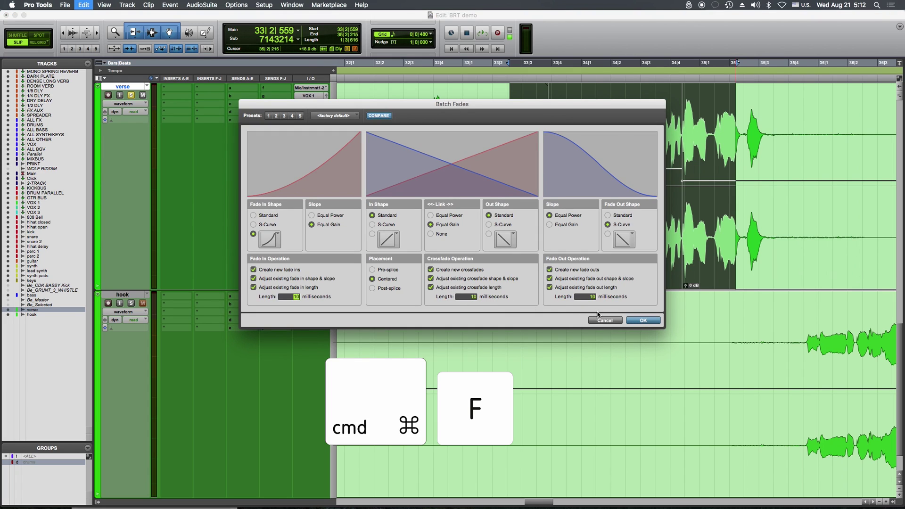
pyautogui.click(639, 321)
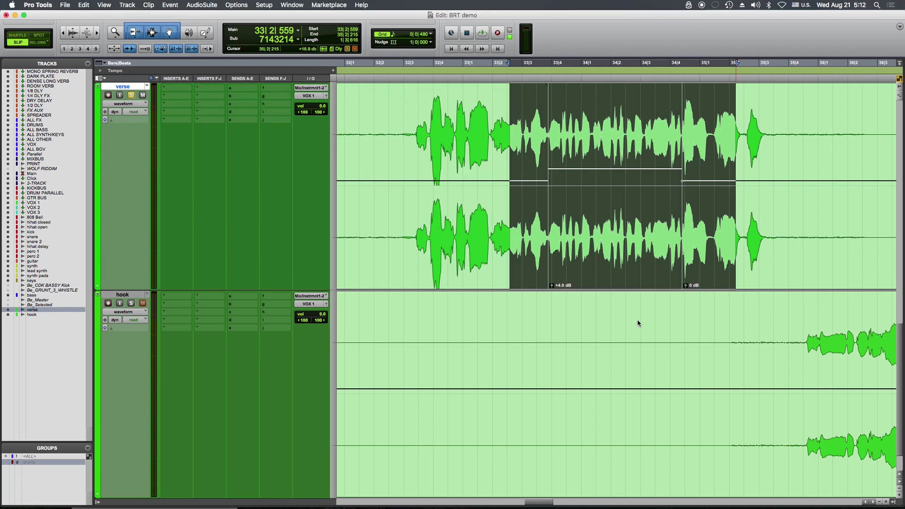
# Step: Trim the verse clip's start to about bar 21|1|888 and fade it in up to the first phrase at about bar 21|3
pyautogui.click(393, 122)
pyautogui.press('r')
pyautogui.press('r')
pyautogui.press('r')
pyautogui.click(413, 110)
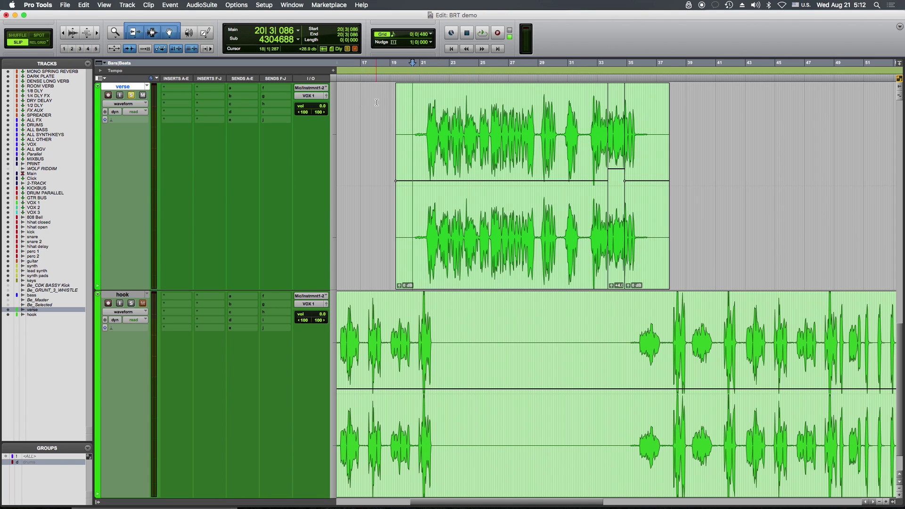
pyautogui.click(416, 114)
pyautogui.press('a')
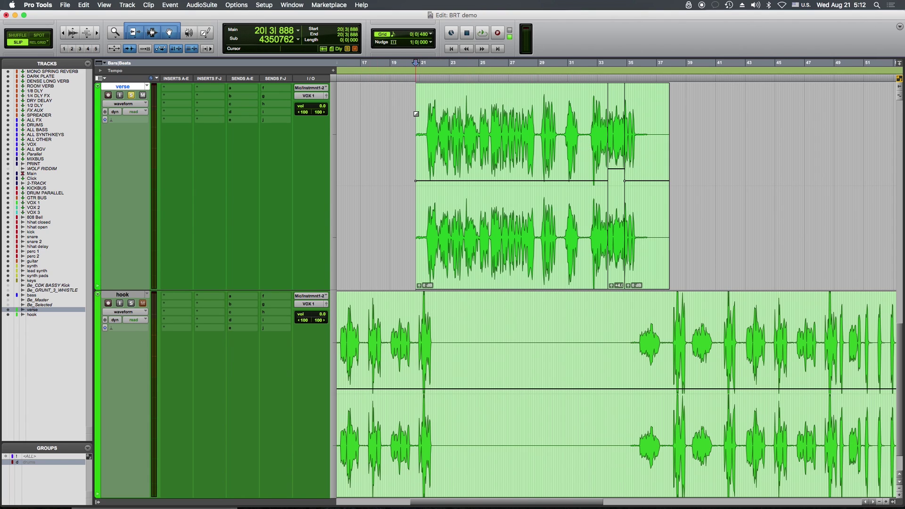
pyautogui.press('t')
pyautogui.press('t')
pyautogui.press('t')
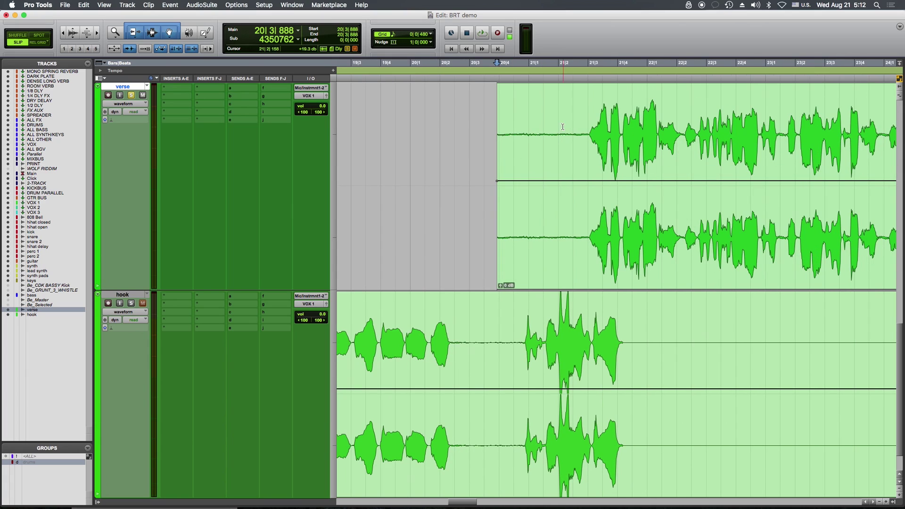
pyautogui.click(557, 122)
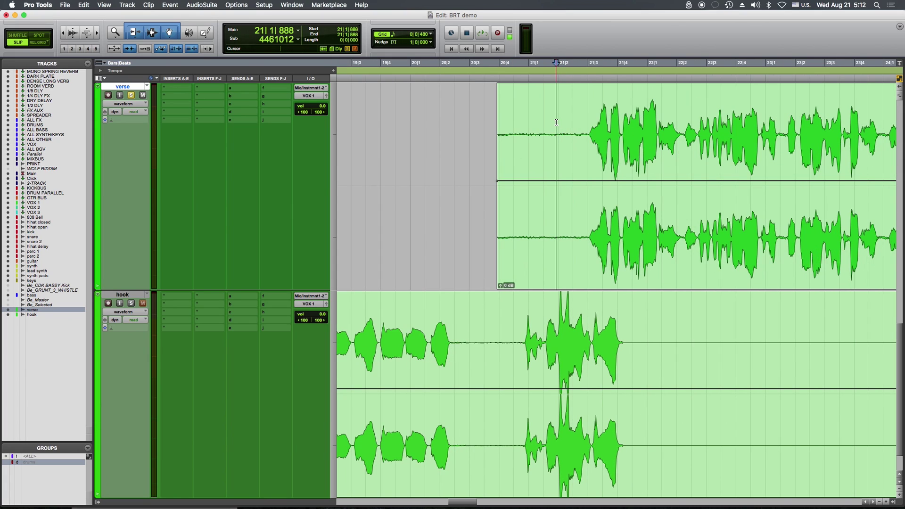
pyautogui.press('a')
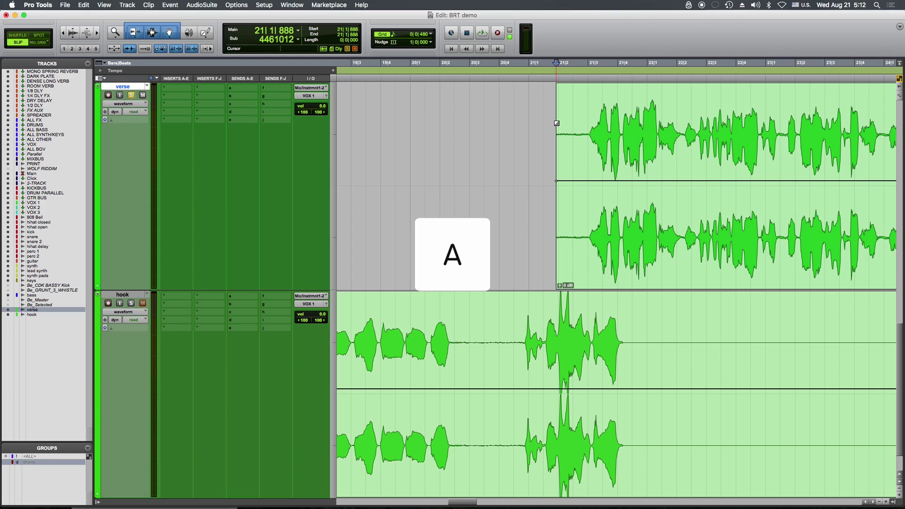
pyautogui.press('Tab')
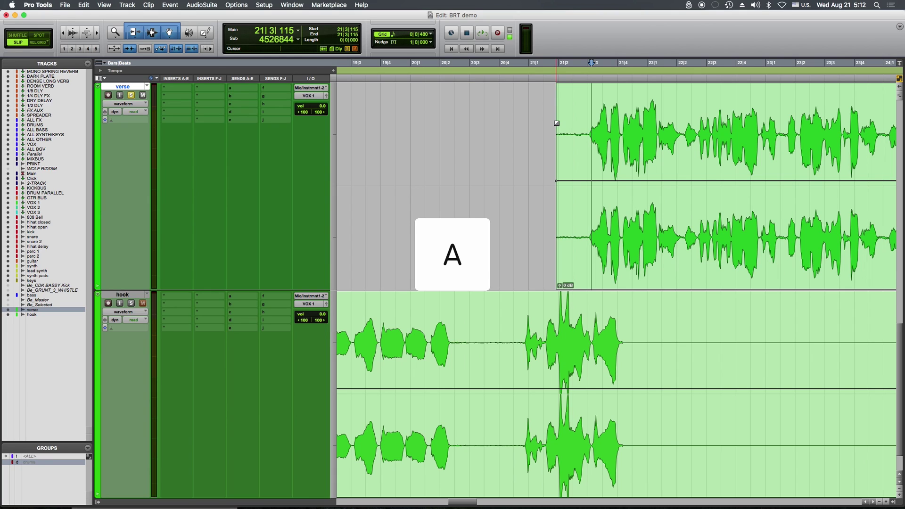
pyautogui.press('d')
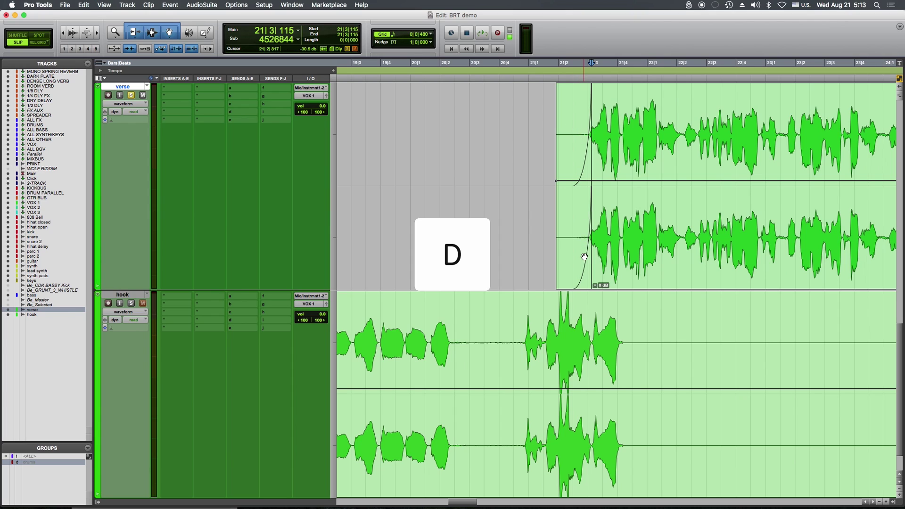
# Step: Look at the default fade settings in the editing preferences and close them
pyautogui.click(265, 5)
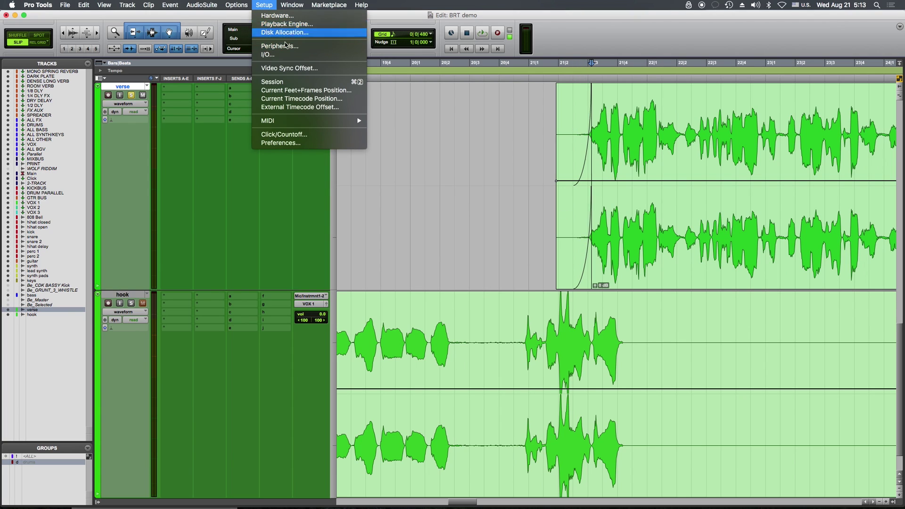
pyautogui.click(289, 142)
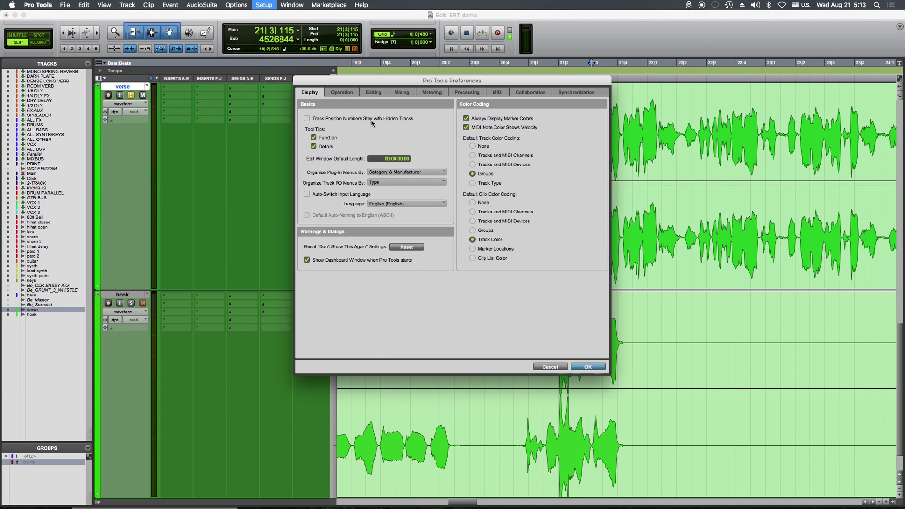
pyautogui.click(374, 93)
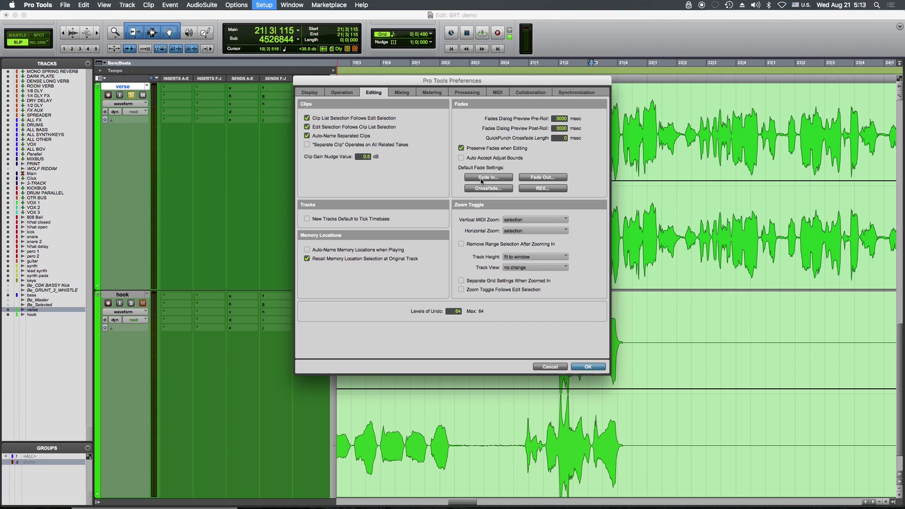
pyautogui.click(563, 366)
pyautogui.hscroll(5, 536, 205)
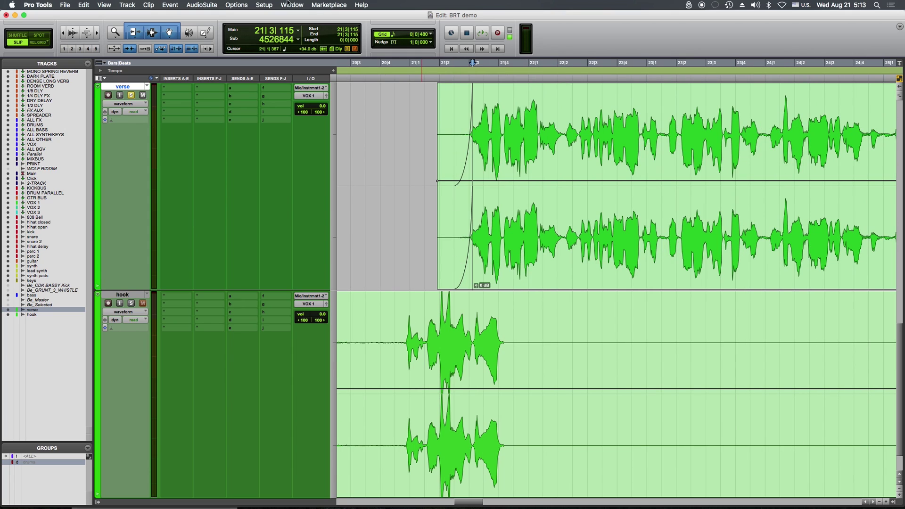
# Step: Examine the default fade-in's curve shapes and slope in the editing preferences, leaving without saving
pyautogui.click(231, 5)
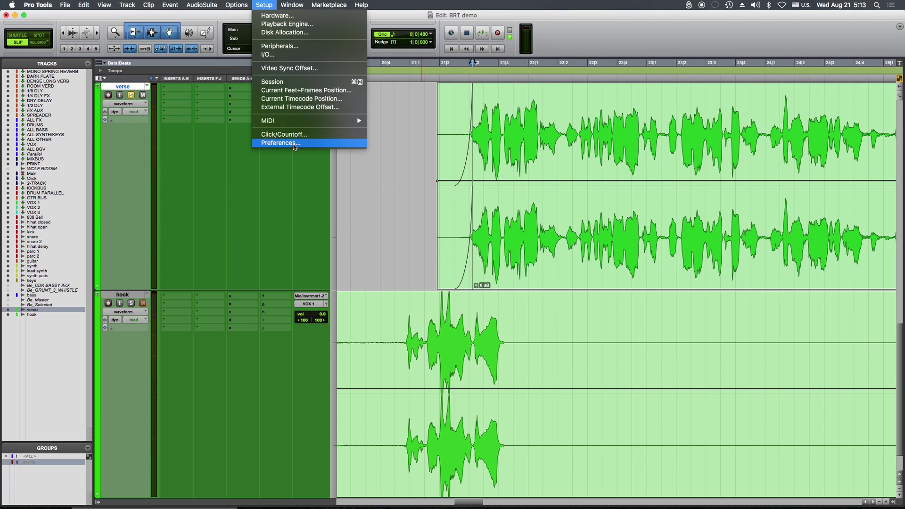
pyautogui.click(283, 141)
pyautogui.click(484, 178)
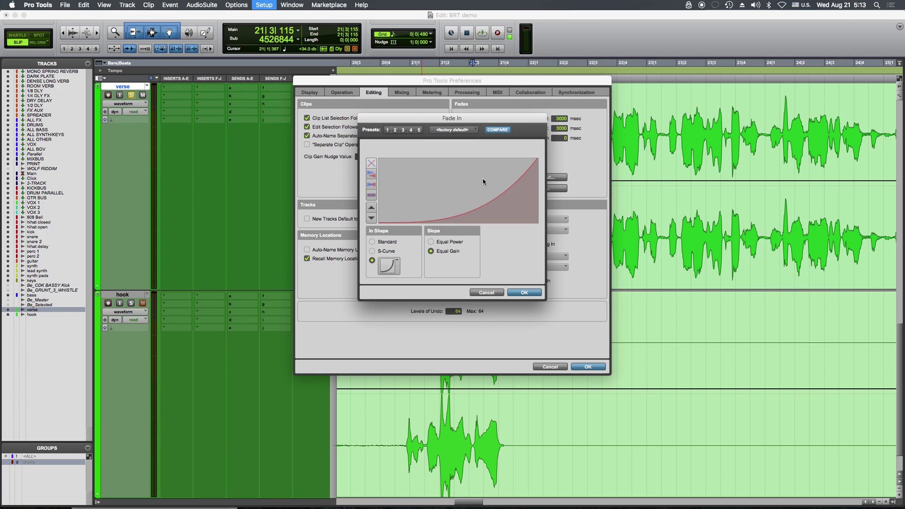
pyautogui.click(392, 265)
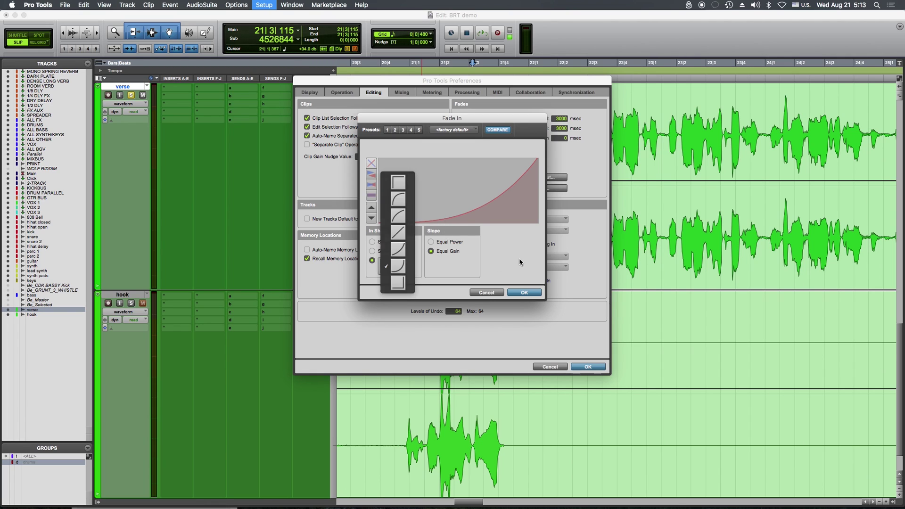
pyautogui.click(486, 292)
pyautogui.click(555, 369)
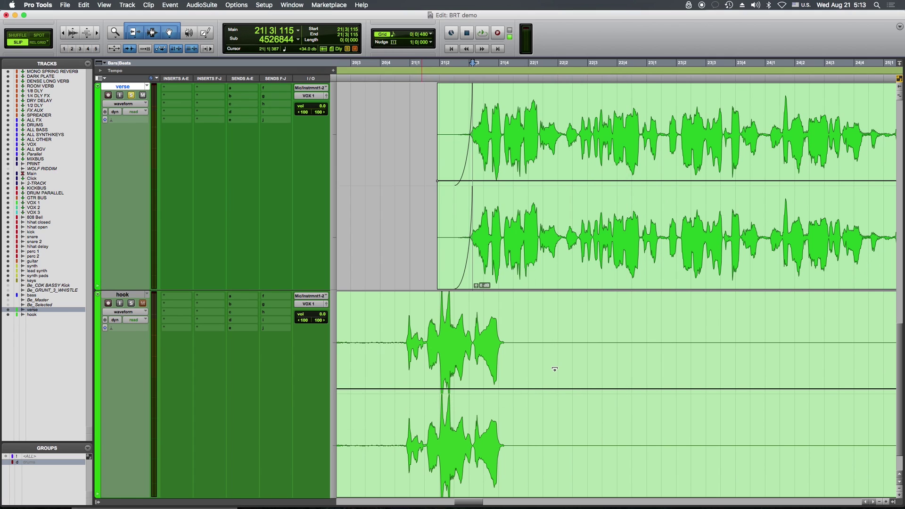
# Step: Trim the verse clip's start to bar 21|2|616 and play the entrance from bar 21|1|946
pyautogui.click(459, 115)
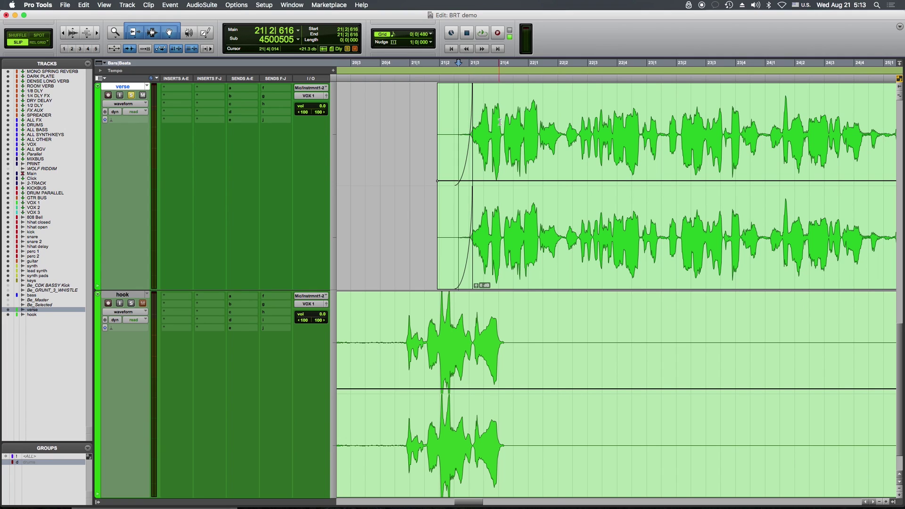
pyautogui.press('a')
pyautogui.click(439, 106)
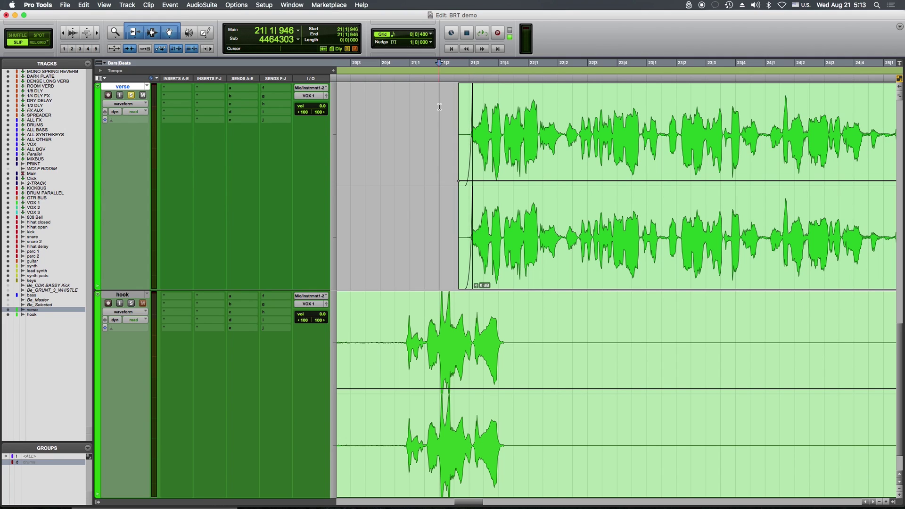
pyautogui.press('space')
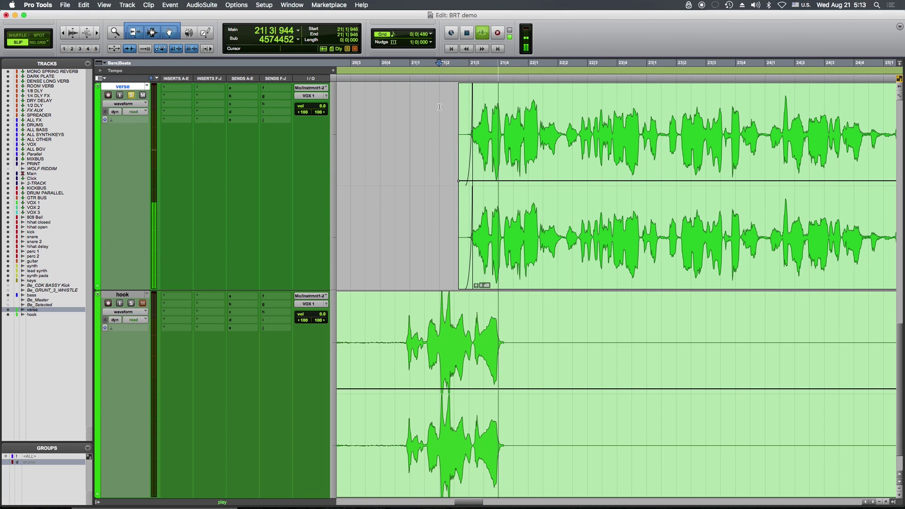
pyautogui.press('space')
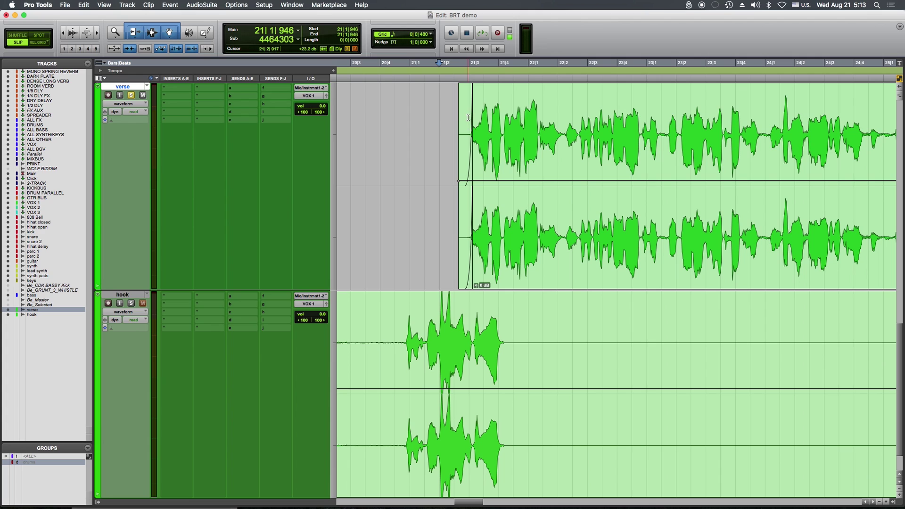
# Step: Delete the silent part of the verse from bar 28|4|244 to 29|1|688
pyautogui.hscroll(10, 495, 118)
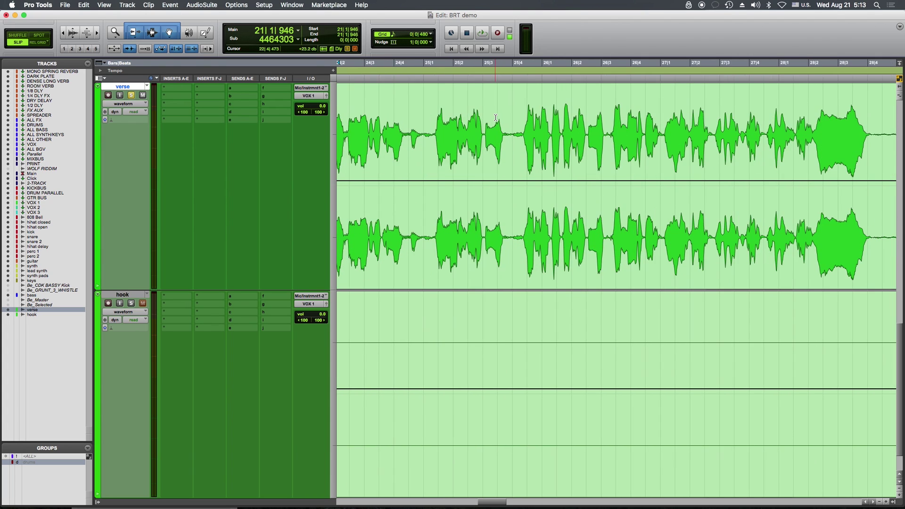
pyautogui.moveTo(592, 108); pyautogui.dragTo(614, 108)
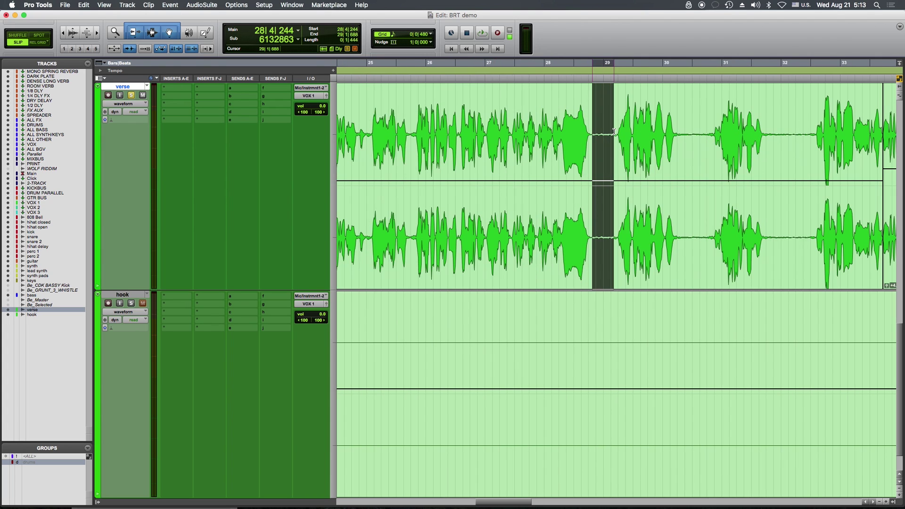
pyautogui.press('Delete')
# Step: Fade the verse out before the gap at bar 29 and in after it, and play the transition from bar 27|4|530
pyautogui.click(585, 107)
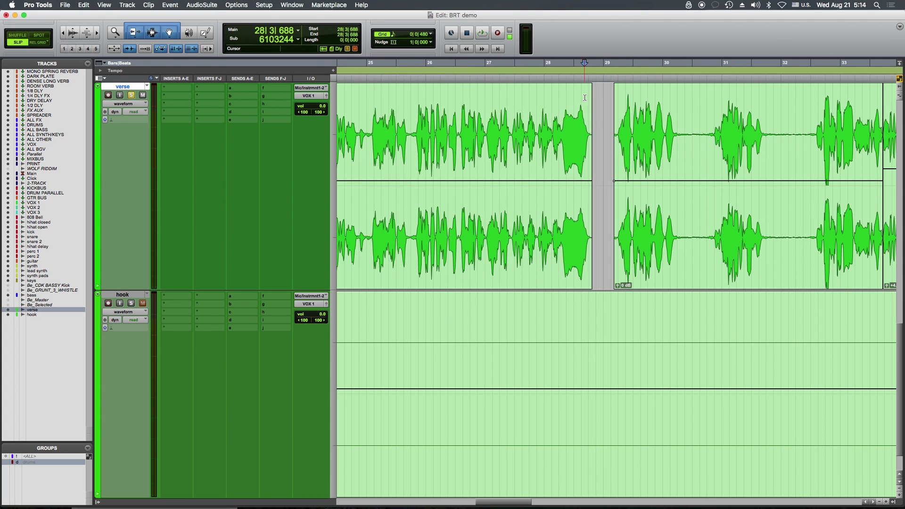
pyautogui.press('t')
pyautogui.hscroll(2, 583, 105)
pyautogui.click(580, 105)
pyautogui.press('g')
pyautogui.click(646, 124)
pyautogui.press('d')
pyautogui.click(484, 108)
pyautogui.press('space')
pyautogui.hscroll(5, 535, 115)
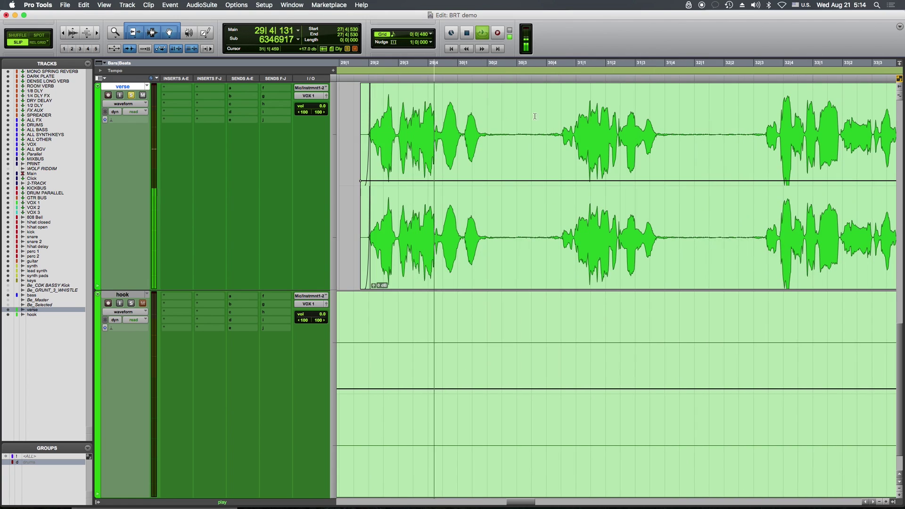
pyautogui.press('space')
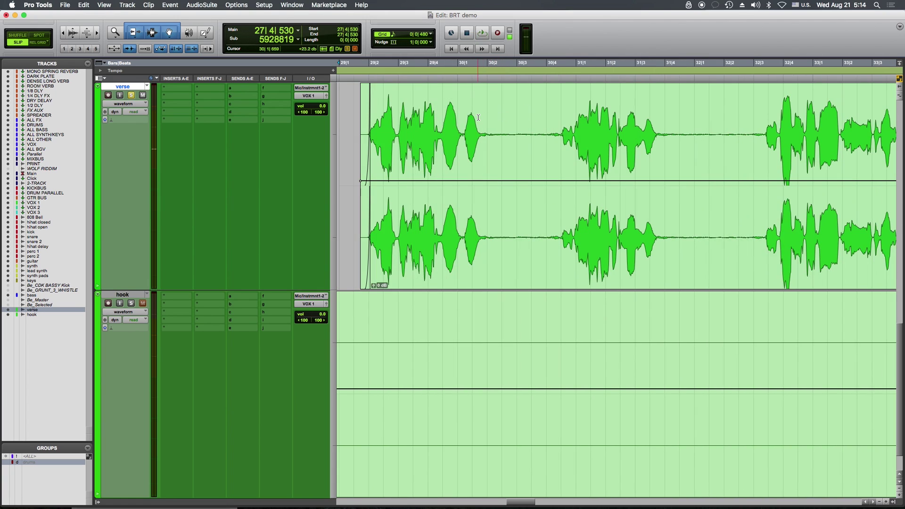
# Step: Delete the verse's silence between about bars 30|2 and 30|4, and fade the neighbouring clips out and in around the gap
pyautogui.moveTo(485, 121); pyautogui.dragTo(554, 121)
pyautogui.press('Delete')
pyautogui.moveTo(483, 93); pyautogui.dragTo(478, 95)
pyautogui.click(513, 103)
pyautogui.press('Tab')
pyautogui.press('Tab')
pyautogui.press('d')
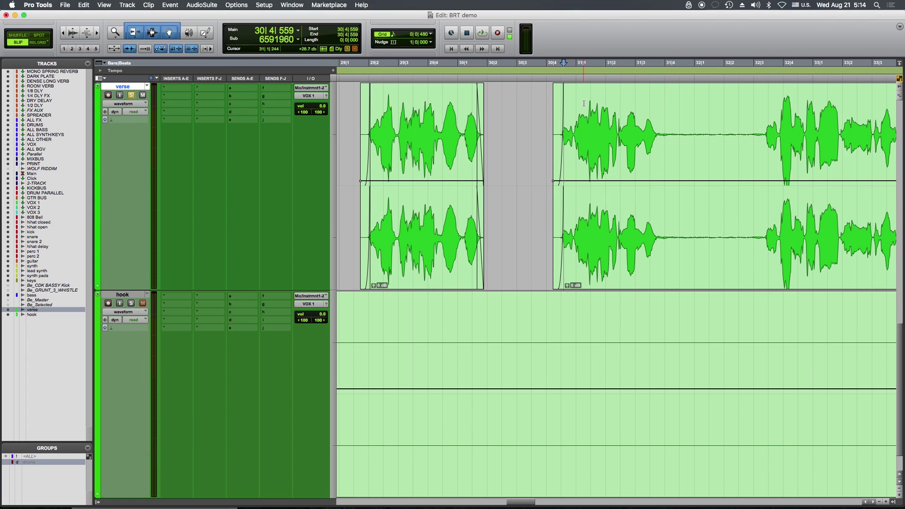
# Step: Delete the verse's silence from bar 31|4|100 to 32|3|258 and fade in the following clip up to bar 32|3|436
pyautogui.moveTo(672, 119); pyautogui.dragTo(762, 117)
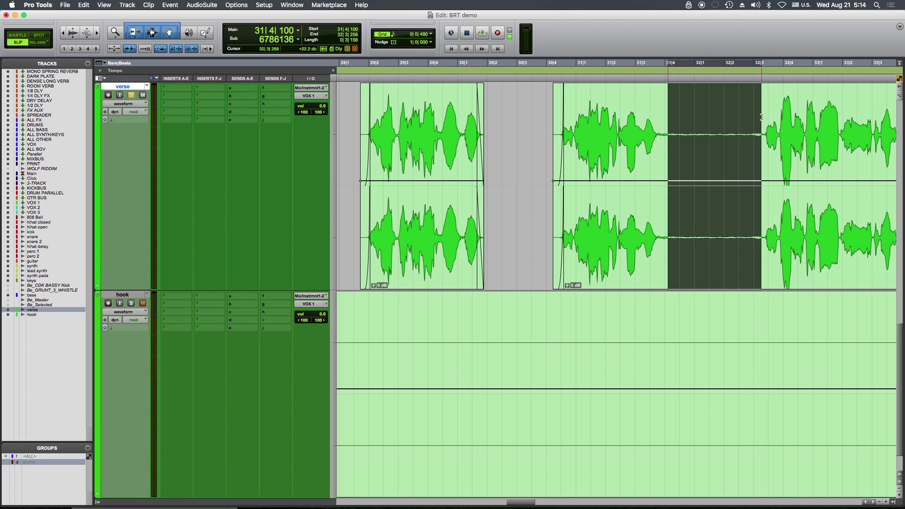
pyautogui.press('Delete')
pyautogui.press('Tab')
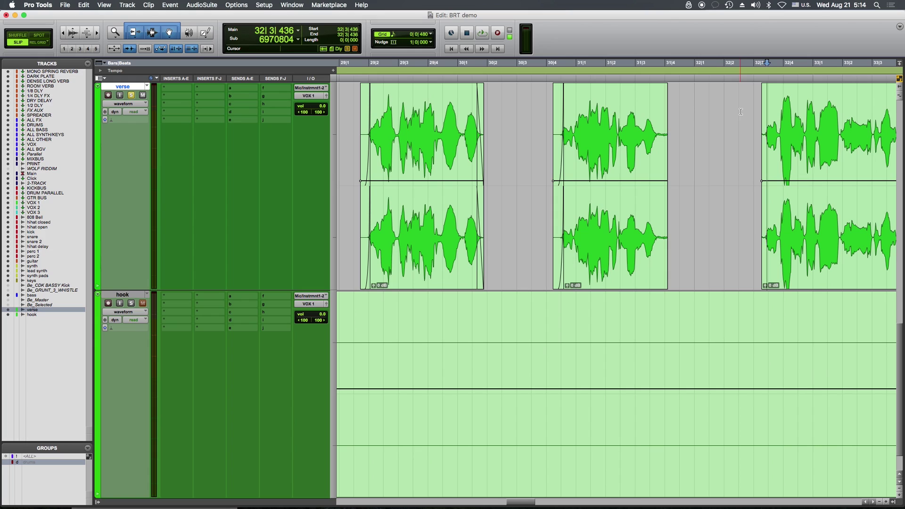
# Step: Trim the preceding verse clip's end to bar 31|3|888 with a fade-out from bar 31|3|616, and play it from bar 30|4|215
pyautogui.moveTo(667, 92); pyautogui.dragTo(660, 94)
pyautogui.moveTo(664, 277); pyautogui.dragTo(658, 278)
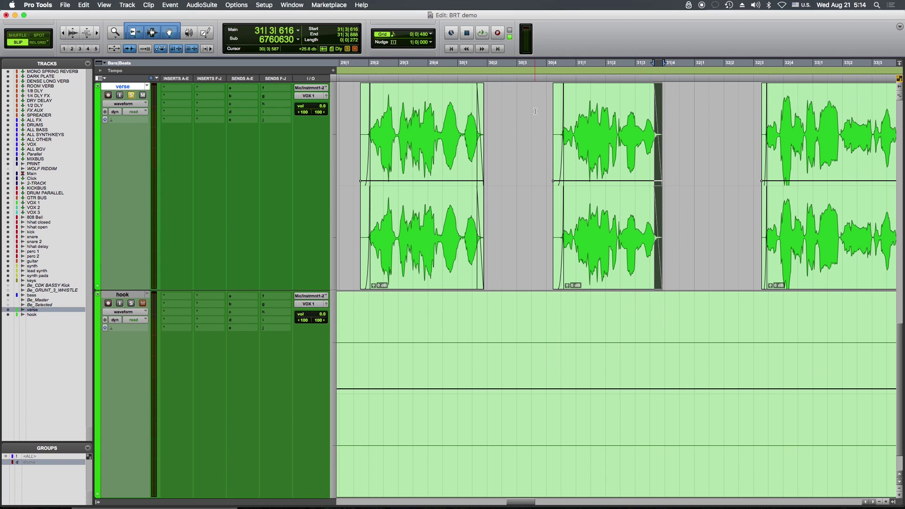
pyautogui.click(553, 111)
pyautogui.press('space')
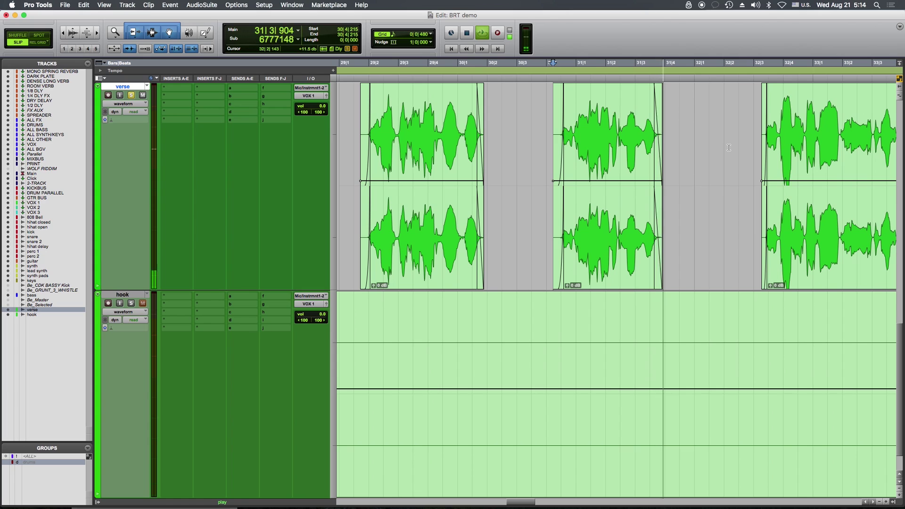
pyautogui.press('space')
# Step: Extend the faded verse clip's end to about bar 31|4|301 and play it from bar 30|4|186
pyautogui.moveTo(661, 264); pyautogui.dragTo(674, 265)
pyautogui.click(553, 108)
pyautogui.press('space')
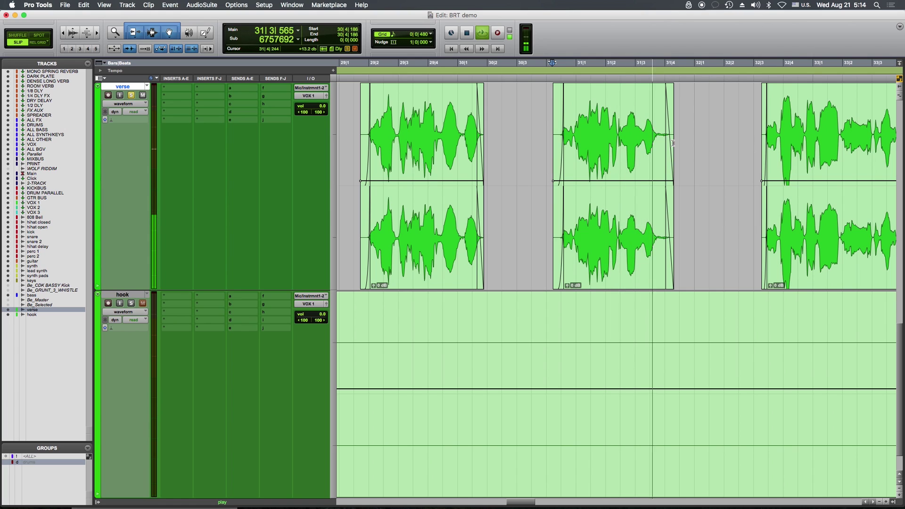
pyautogui.press('space')
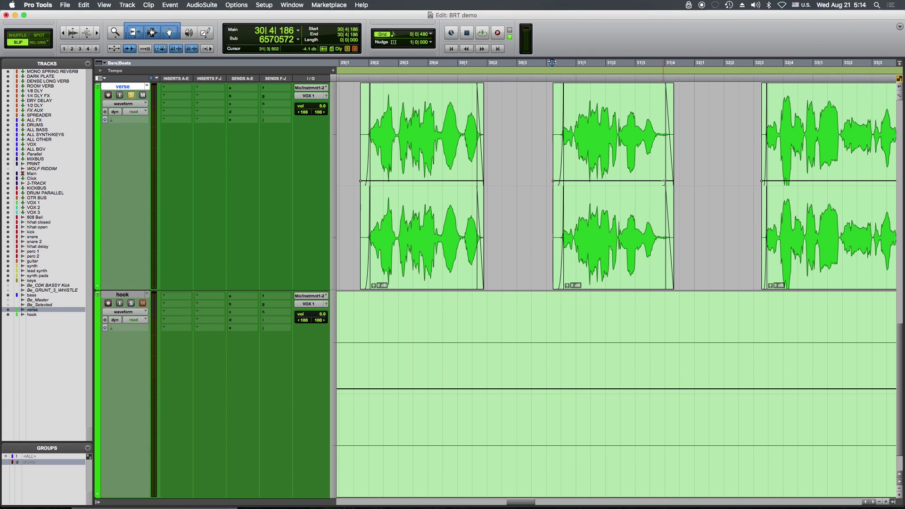
# Step: Separate the quiet tail of the extended verse clip at bar 31|3|677
pyautogui.hscroll(3, 663, 187)
pyautogui.click(551, 113)
pyautogui.press('t')
pyautogui.press('t')
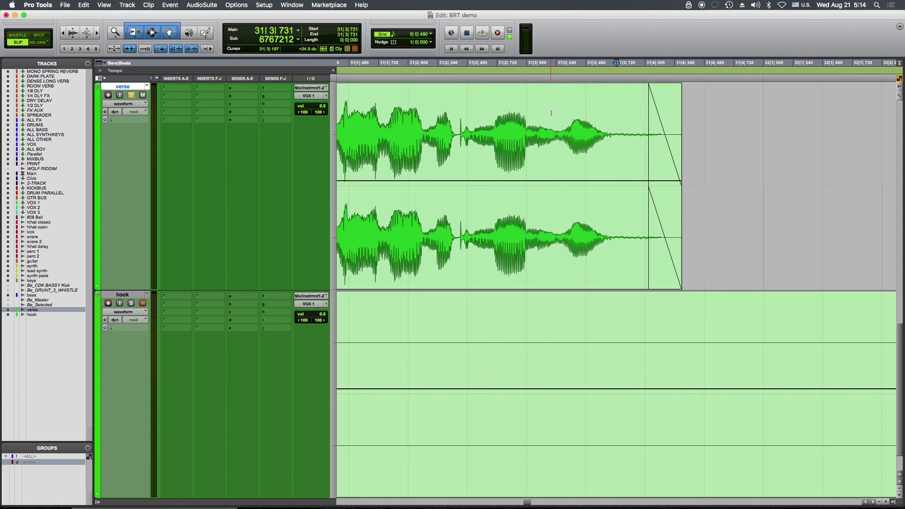
pyautogui.click(609, 114)
pyautogui.press('b')
# Step: Try boosting the tail by about 6.4 dB with a crossfade at its start, play it from bar 31|2|333, and undo the changes
pyautogui.moveTo(637, 178); pyautogui.dragTo(638, 158)
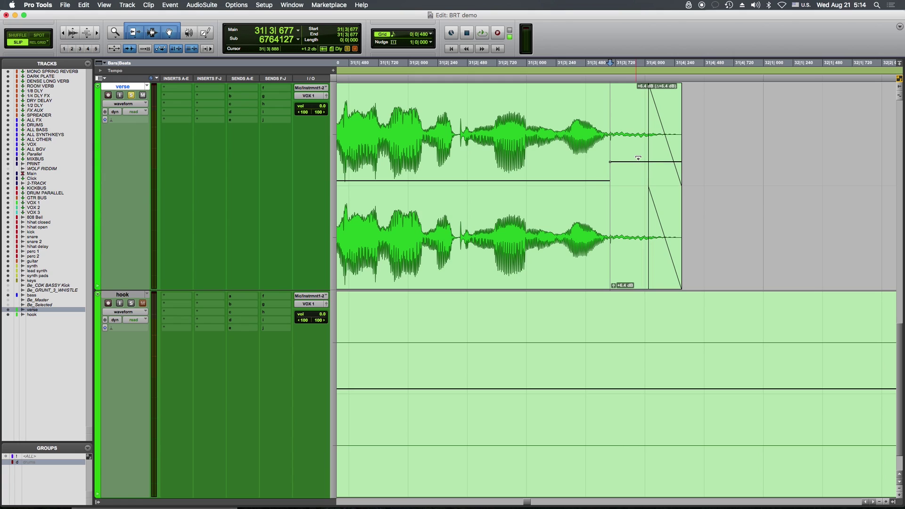
pyautogui.moveTo(612, 281); pyautogui.dragTo(616, 281)
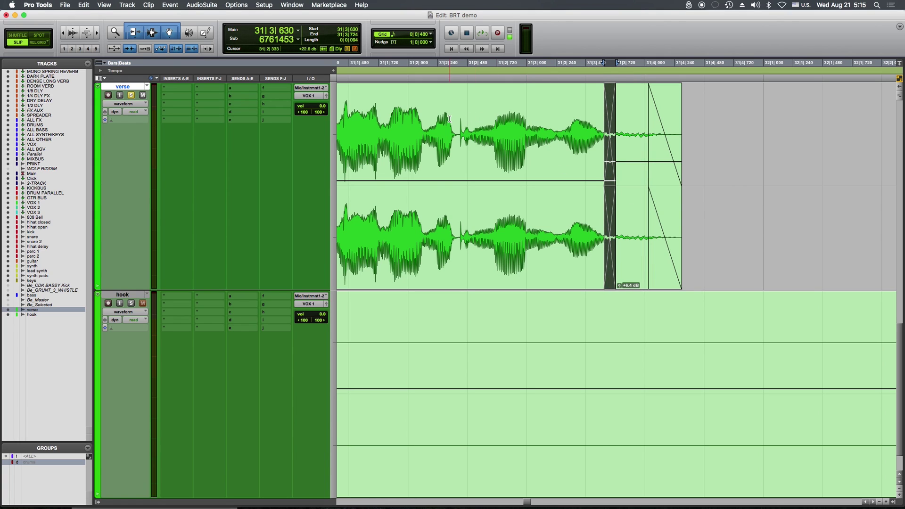
pyautogui.click(449, 119)
pyautogui.press('space')
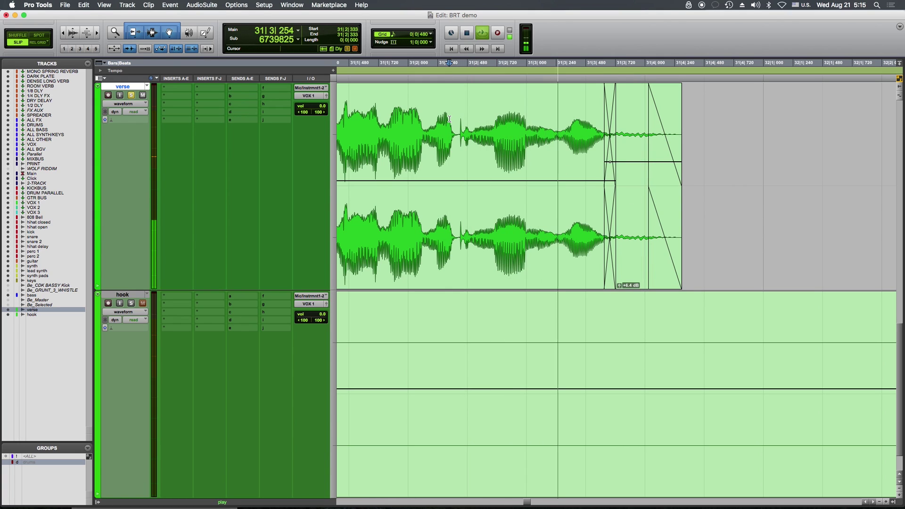
pyautogui.press('space')
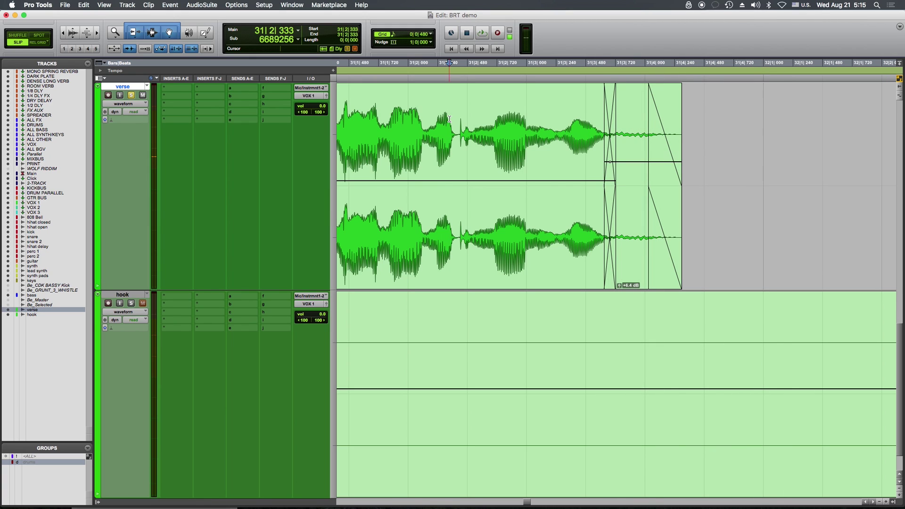
pyautogui.press('super+z')
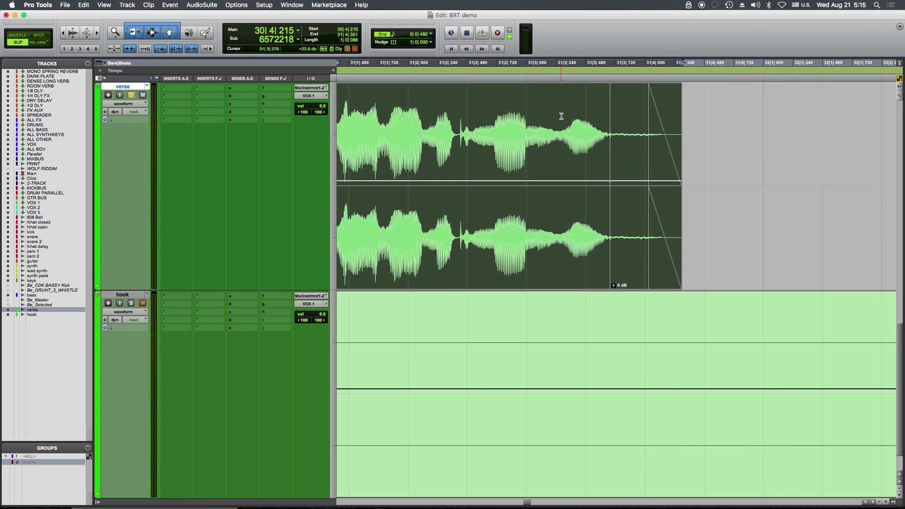
# Step: Trim the end of the last verse clip to just after its final phrase at about bar 35|3
pyautogui.press('r')
pyautogui.press('r')
pyautogui.hscroll(3, 569, 141)
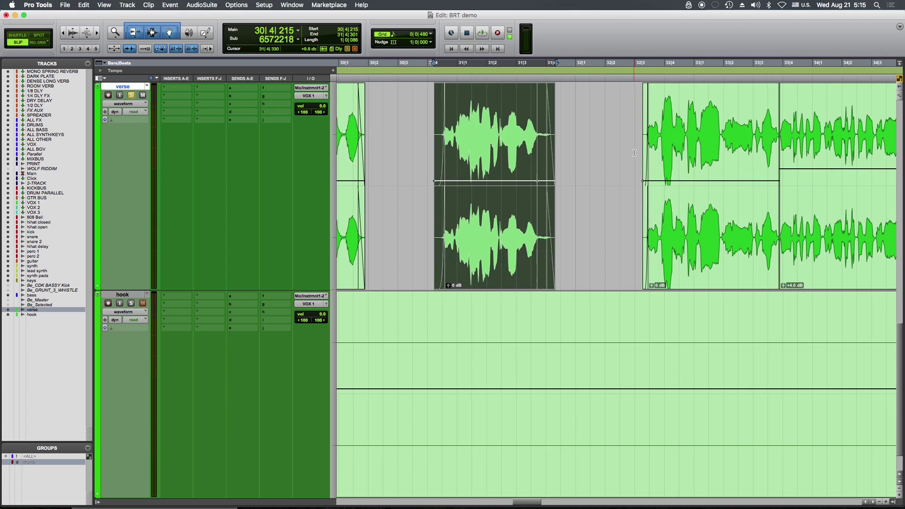
pyautogui.hscroll(2, 569, 141)
pyautogui.press('r')
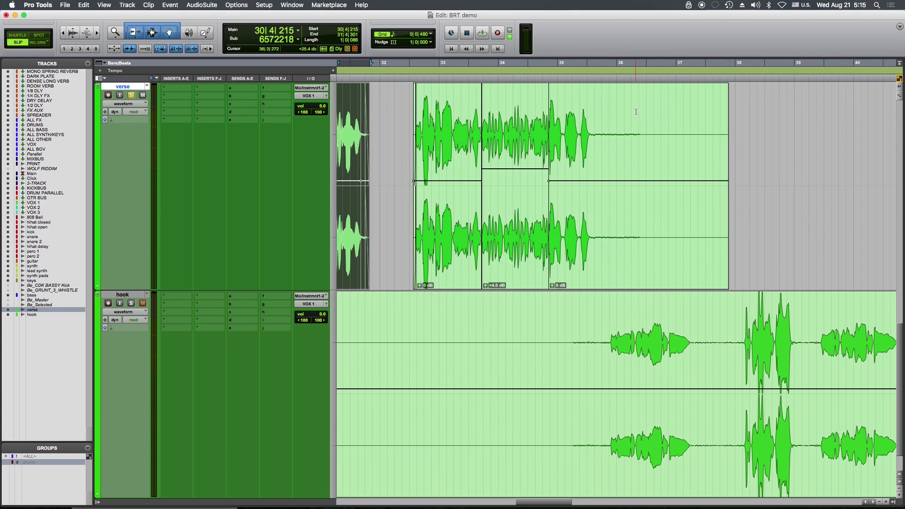
pyautogui.click(636, 112)
pyautogui.press('s')
pyautogui.click(598, 122)
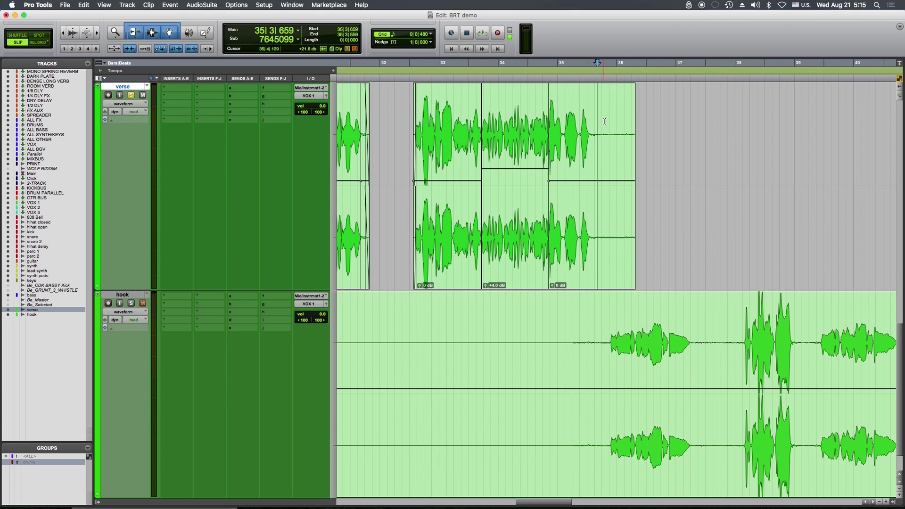
pyautogui.click(596, 121)
pyautogui.press('s')
# Step: Fade out the end of the last verse clip and play the ending
pyautogui.press('t')
pyautogui.press('t')
pyautogui.press('t')
pyautogui.click(556, 160)
pyautogui.press('g')
pyautogui.moveTo(615, 249); pyautogui.dragTo(571, 250)
pyautogui.click(353, 121)
pyautogui.press('space')
pyautogui.press('space')
# Step: Review the whole row of trimmed verse clips and return to the verse's start at bar 21|2|616
pyautogui.press('r')
pyautogui.press('r')
pyautogui.press('r')
pyautogui.press('r')
pyautogui.press('r')
pyautogui.click(374, 135)
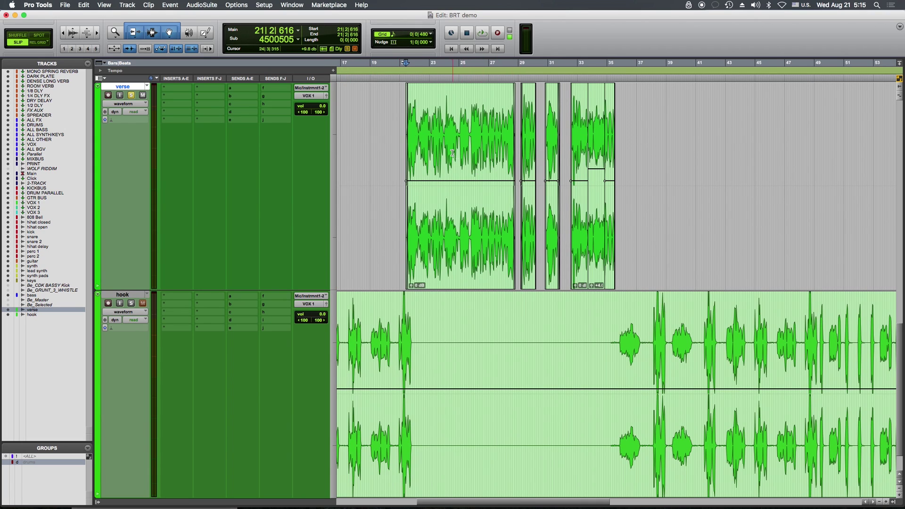
pyautogui.press('t')
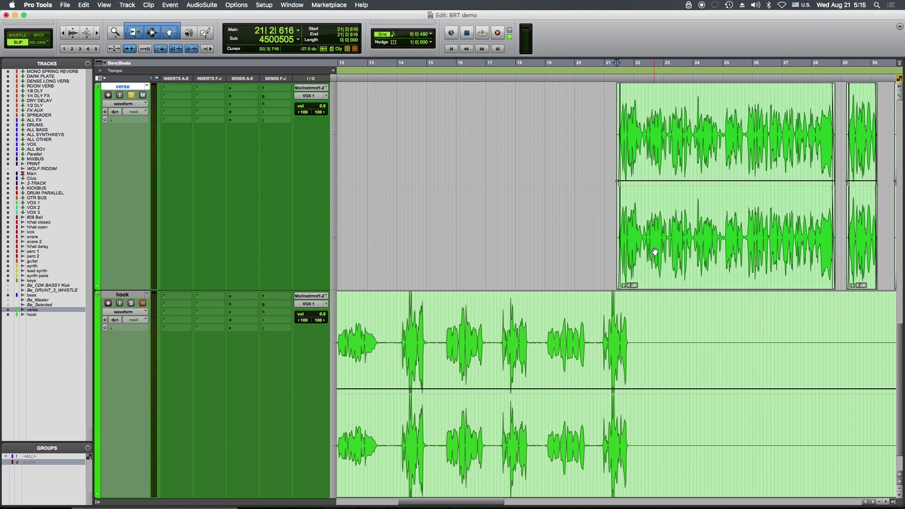
# Step: Delete the silent stretch of the hook between its two sung sections, from bar 22|1|516 to about 35|2|645
pyautogui.press('r')
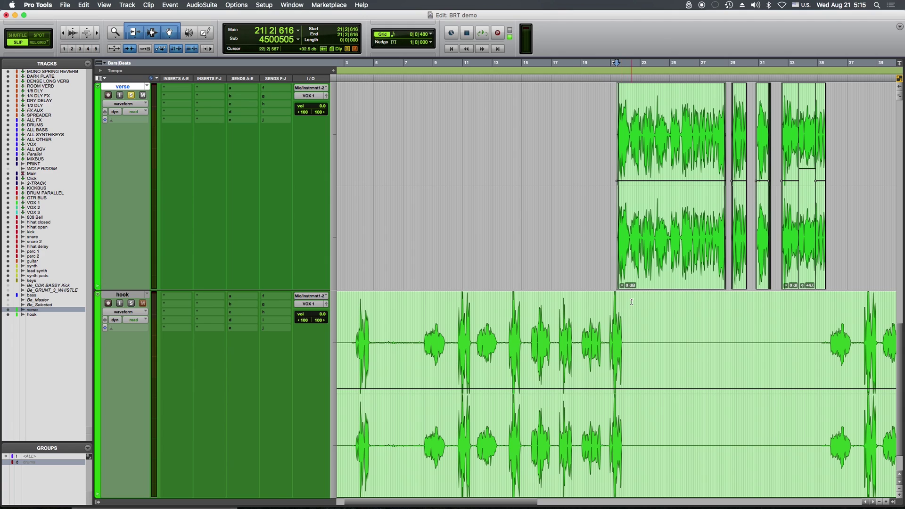
pyautogui.moveTo(628, 304); pyautogui.dragTo(824, 322)
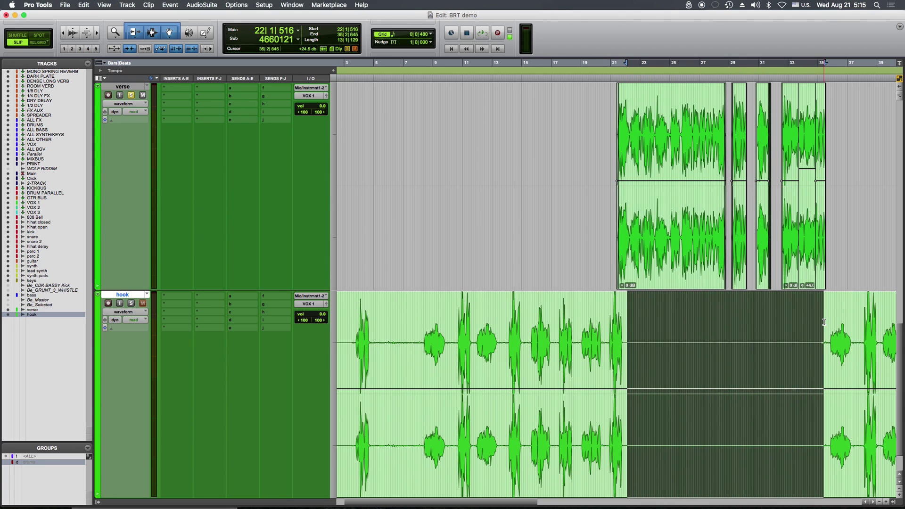
pyautogui.press('Delete')
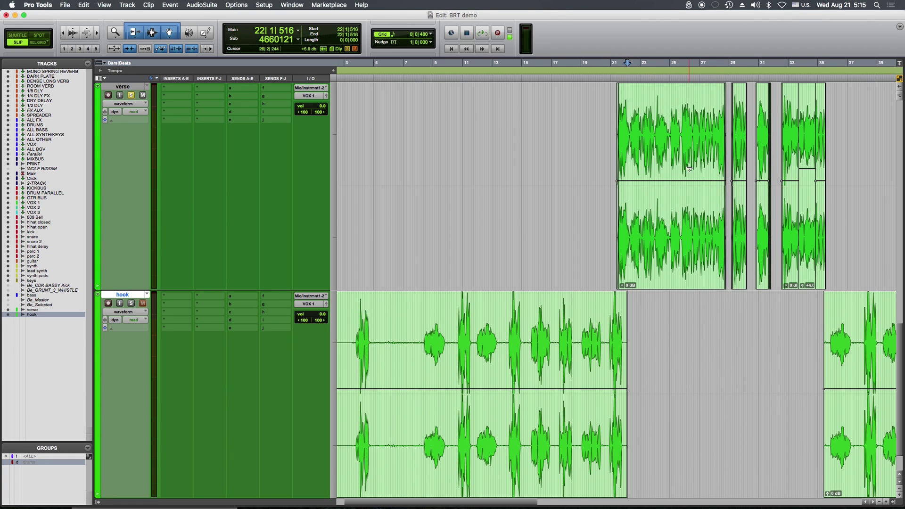
pyautogui.click(415, 319)
pyautogui.press('t')
pyautogui.press('t')
pyautogui.press('t')
pyautogui.press('r')
pyautogui.press('r')
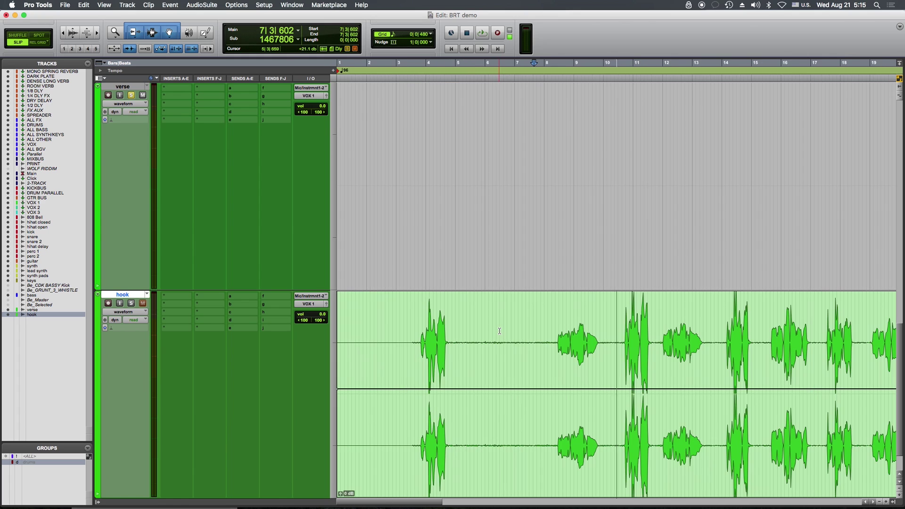
pyautogui.press('r')
# Step: Play the opening of the verse from bar 21|2|853 to about bar 23 and stop at the quiet gap between phrases
pyautogui.click(621, 136)
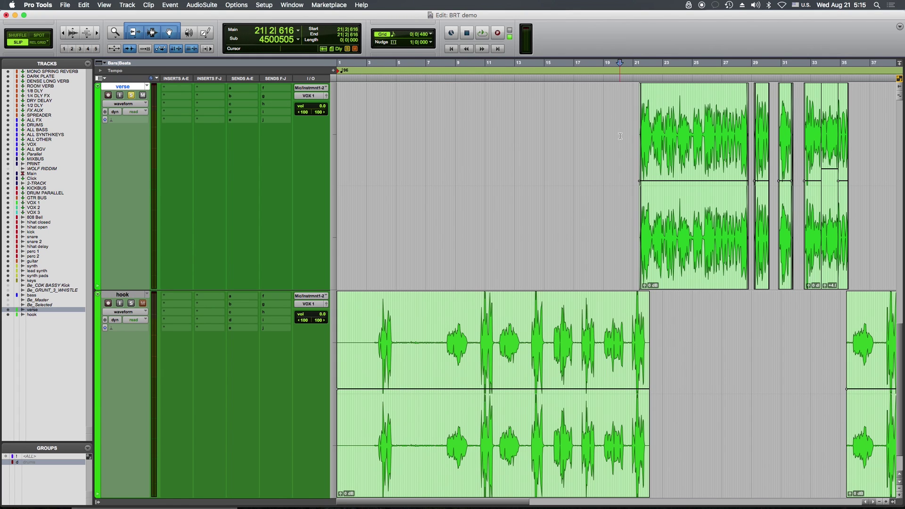
pyautogui.press('Tab')
pyautogui.press('t')
pyautogui.press('t')
pyautogui.press('t')
pyautogui.press('t')
pyautogui.press('t')
pyautogui.press('r')
pyautogui.hscroll(2, 709, 129)
pyautogui.hscroll(5, 709, 129)
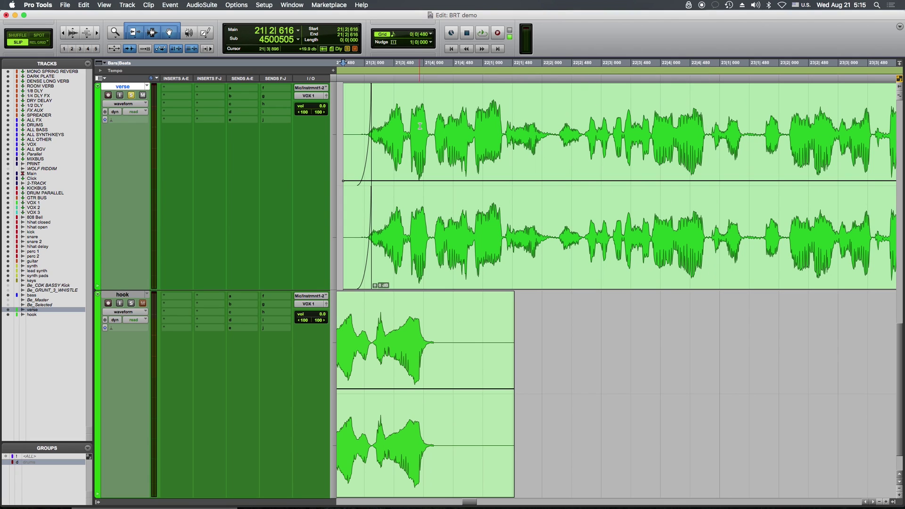
pyautogui.click(358, 109)
pyautogui.press('space')
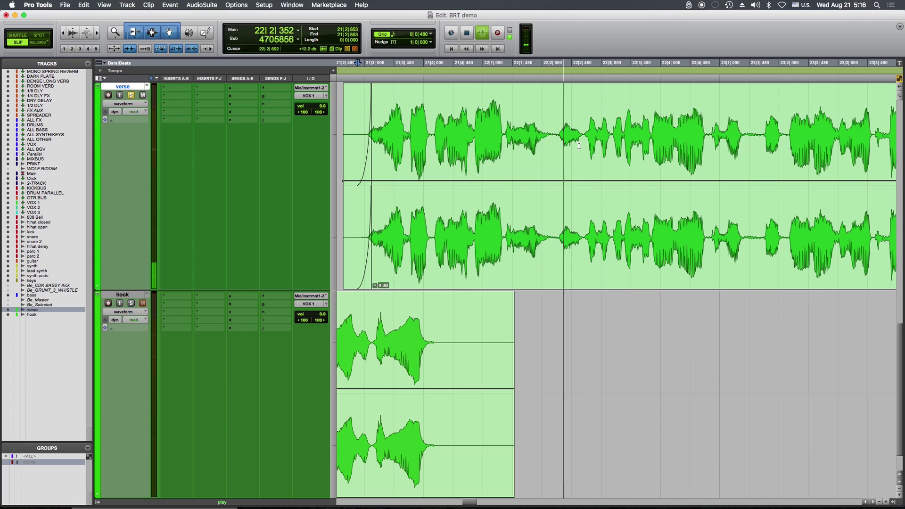
pyautogui.hscroll(4, 621, 154)
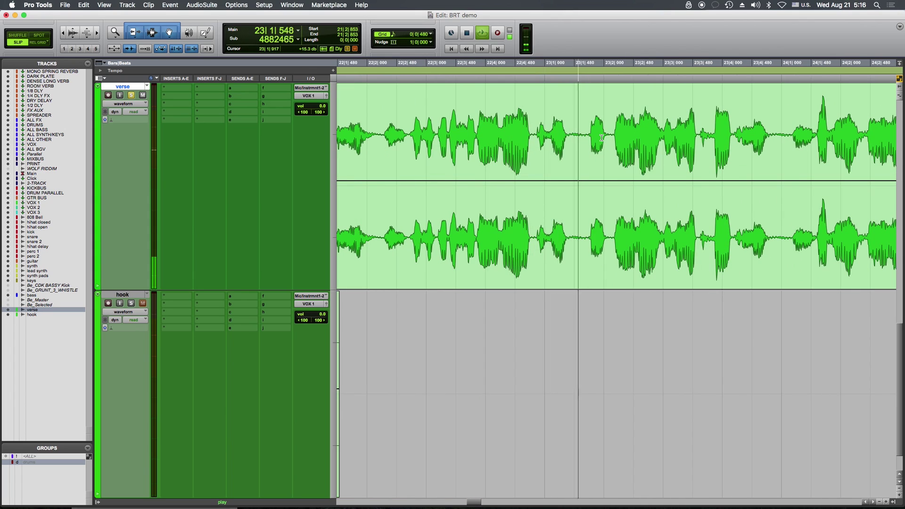
pyautogui.press('space')
# Step: Separate the verse's quiet gap from bar 23|1|373 to 23|1|738 and adjust its clip gain to about +6.7 dB
pyautogui.click(568, 133)
pyautogui.moveTo(569, 133); pyautogui.dragTo(590, 134)
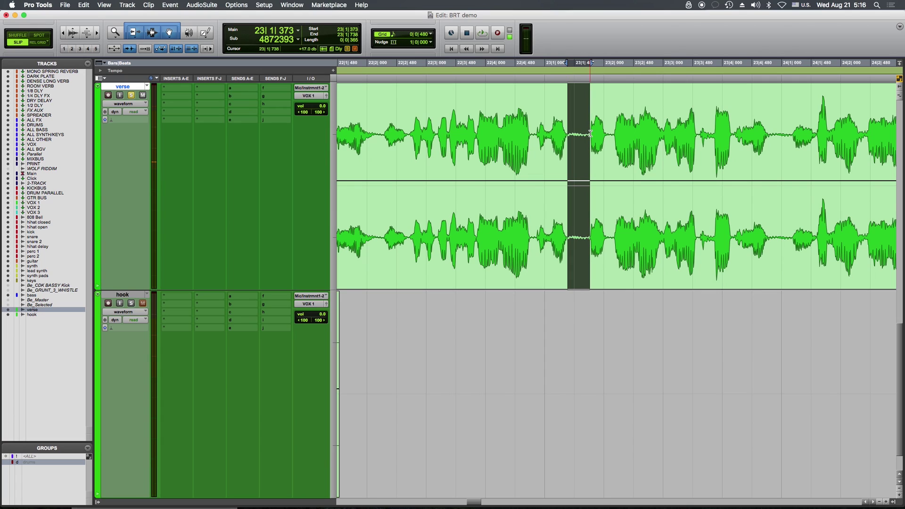
pyautogui.press('b')
pyautogui.moveTo(581, 181); pyautogui.dragTo(581, 144)
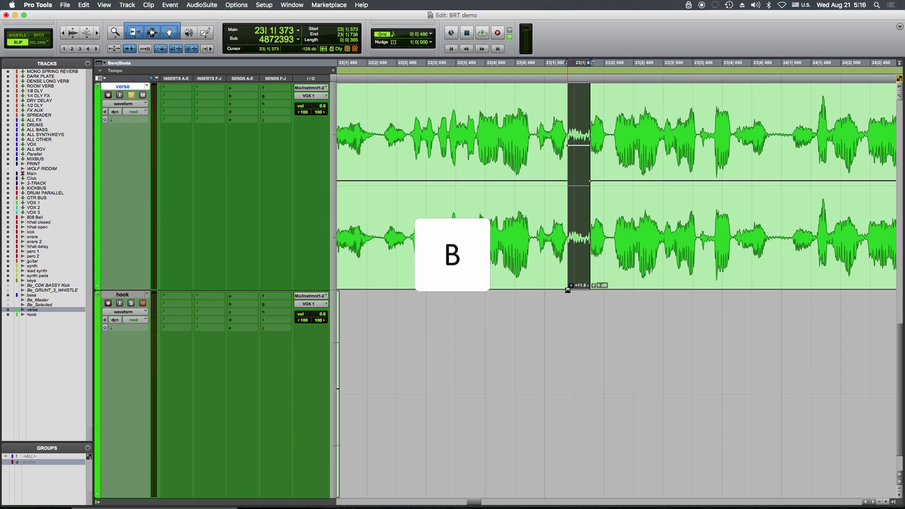
pyautogui.moveTo(575, 155); pyautogui.dragTo(587, 247)
pyautogui.moveTo(589, 183); pyautogui.dragTo(596, 243)
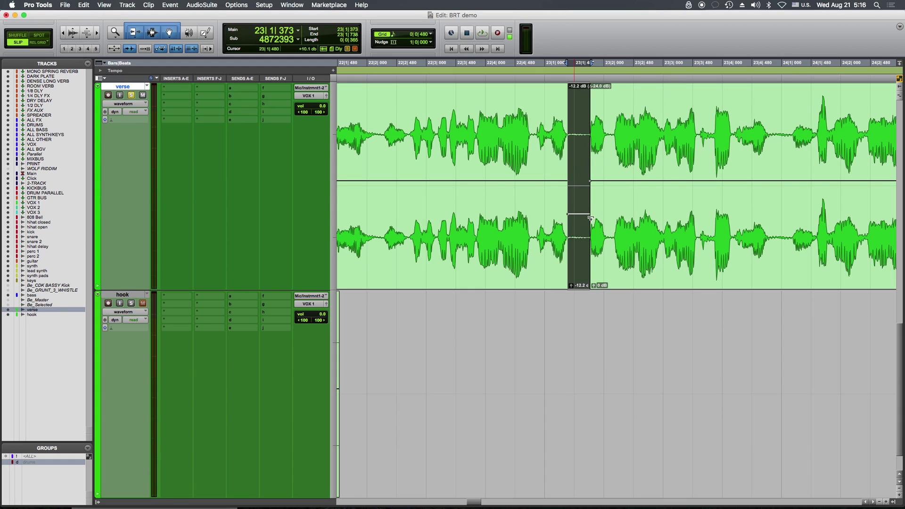
pyautogui.moveTo(592, 218); pyautogui.dragTo(591, 165)
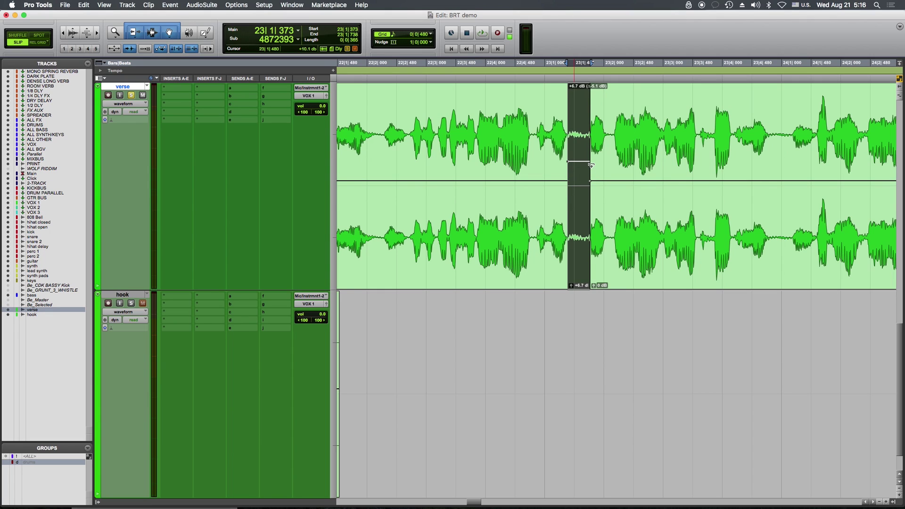
# Step: Try crossfading both edges of the boosted gap, play it from bar 22|4|394, and undo the crossfades
pyautogui.moveTo(569, 285); pyautogui.dragTo(594, 285)
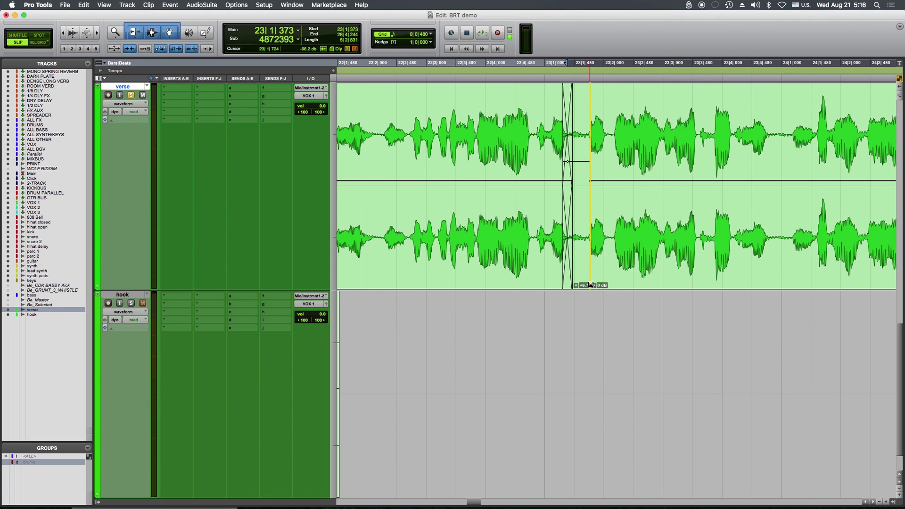
pyautogui.click(510, 104)
pyautogui.press('space')
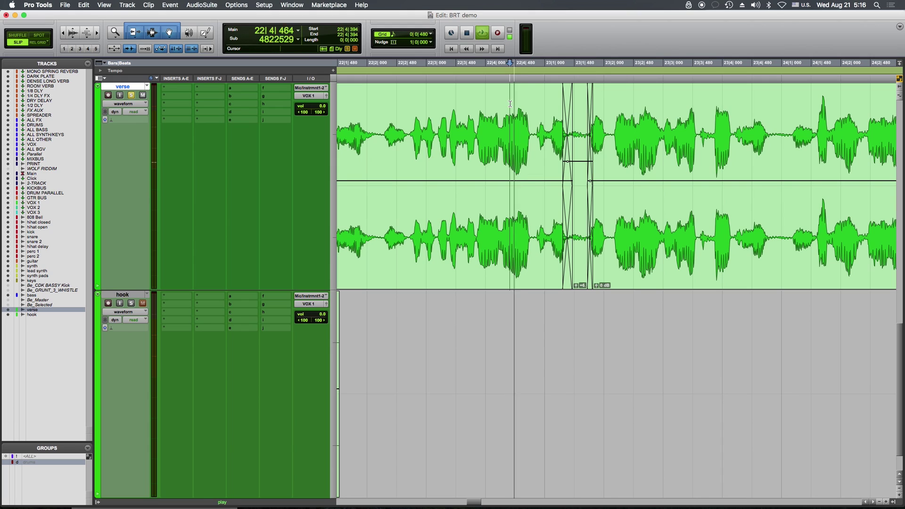
pyautogui.press('space')
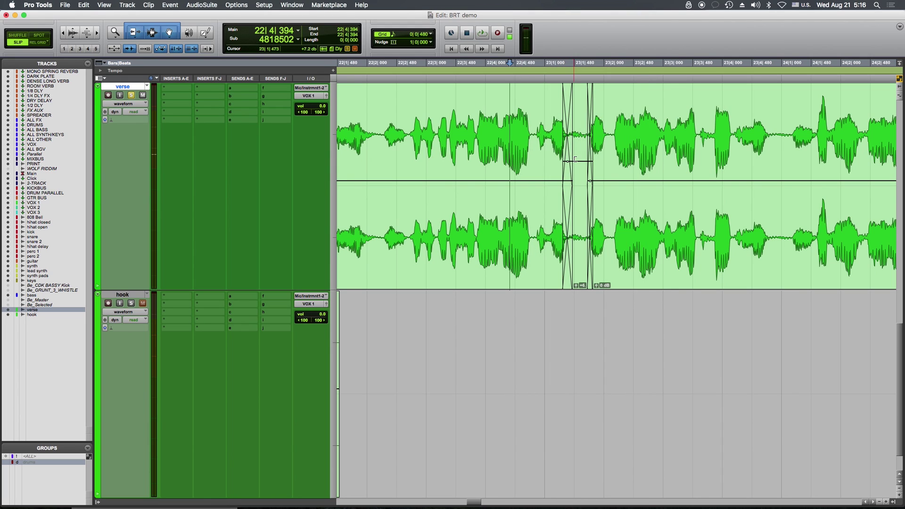
pyautogui.press('super+z')
pyautogui.press('super+z')
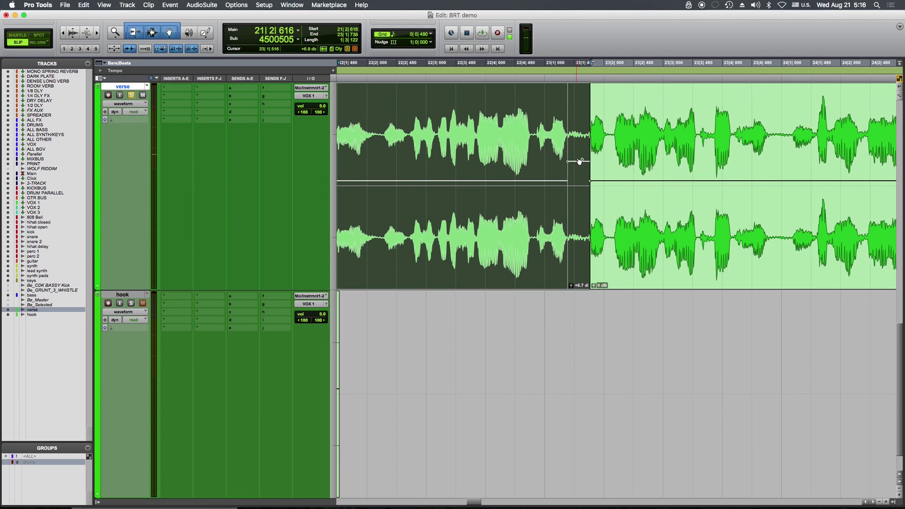
# Step: Select all stem tracks from 808 Bell through hook and fit their heights to the edit window
pyautogui.press('super+bracketleft')
pyautogui.press('super+bracketleft')
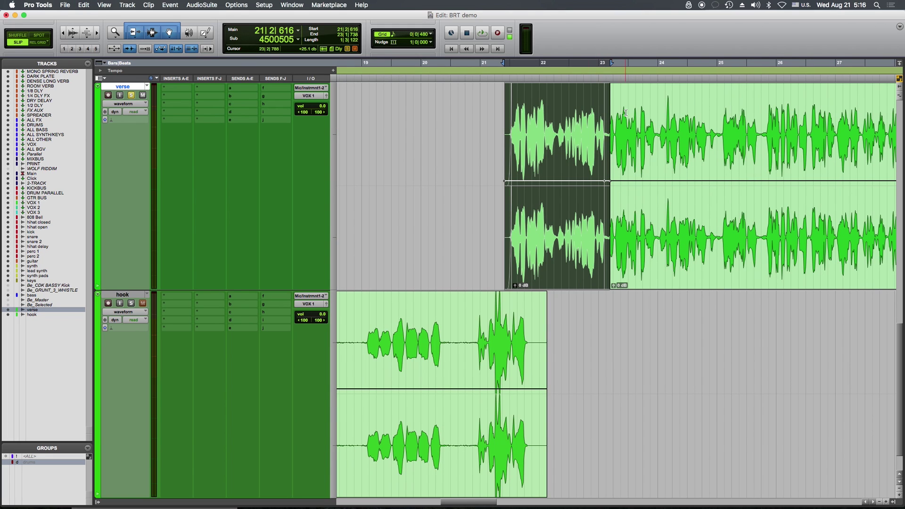
pyautogui.click(654, 119)
pyautogui.hscroll(3, 654, 119)
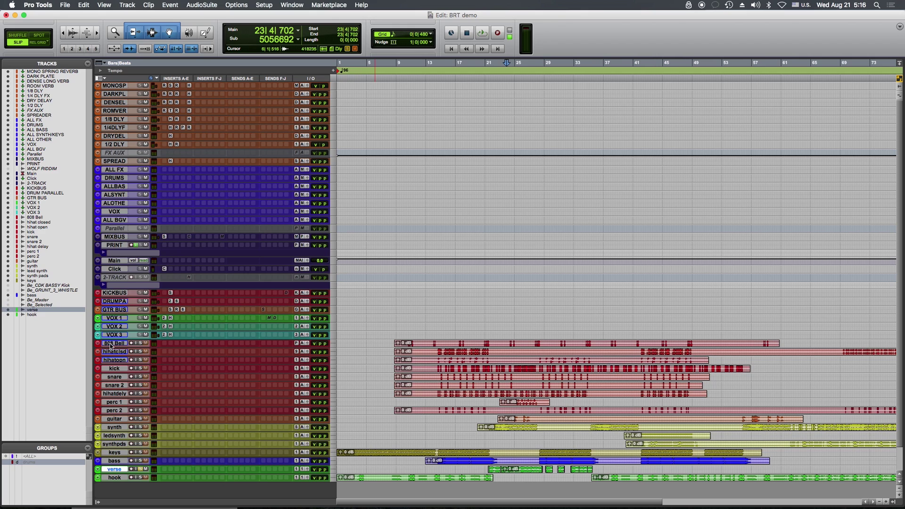
pyautogui.click(111, 346)
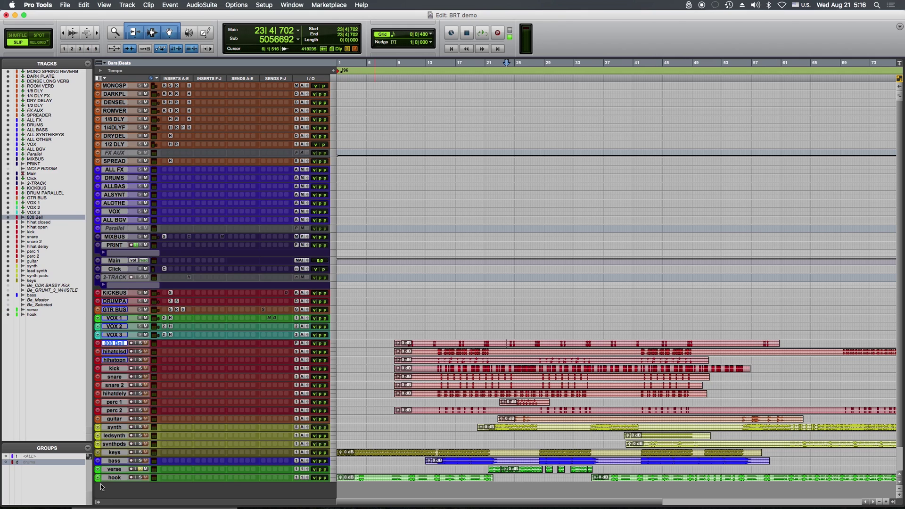
pyautogui.keyDown('shift'); pyautogui.click(118, 480); pyautogui.keyUp('shift')
pyautogui.hotkey('ctrl', 'alt', 'f')
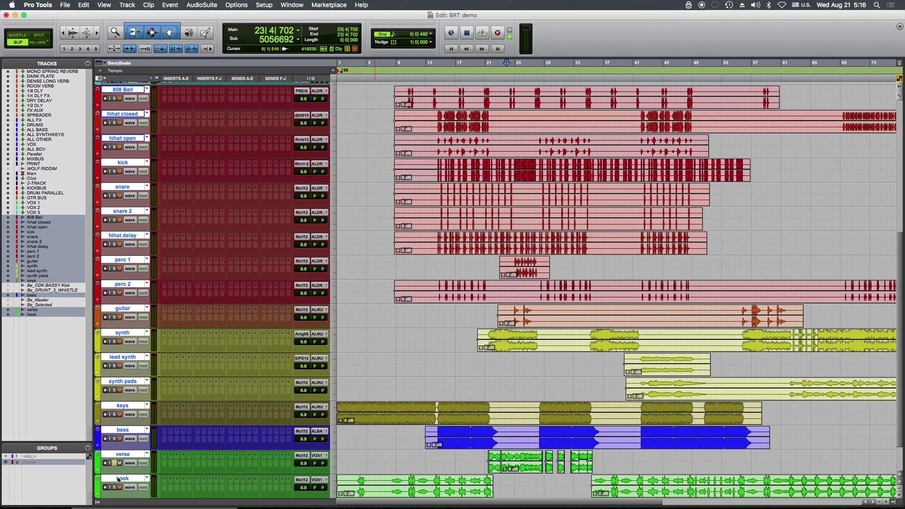
# Step: Review the stem tracks' channel strips and routing in the mixer, and return to an overview of the whole arrangement
pyautogui.press('super+equal')
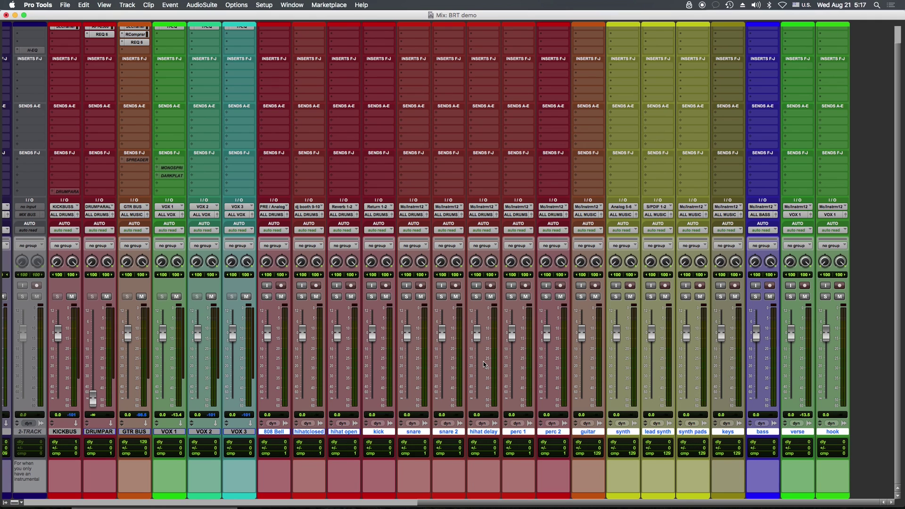
pyautogui.press('super+equal')
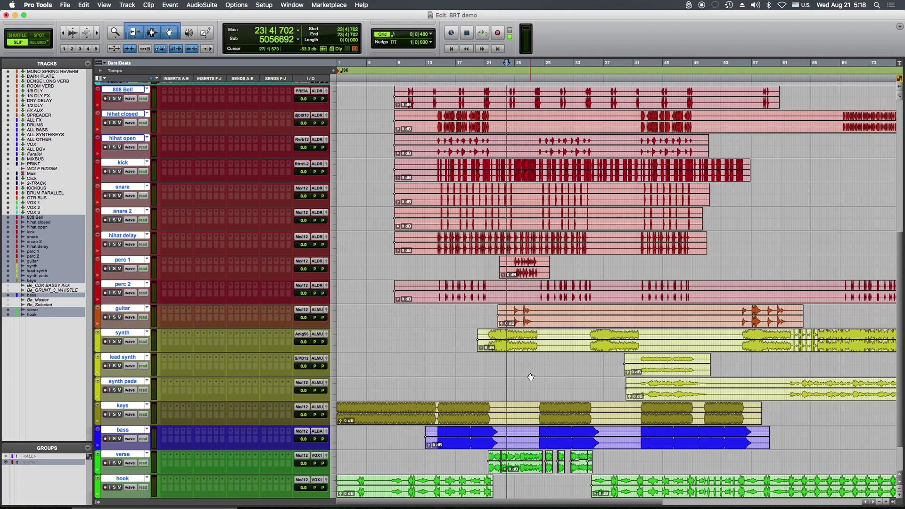
pyautogui.press('super+bracketleft')
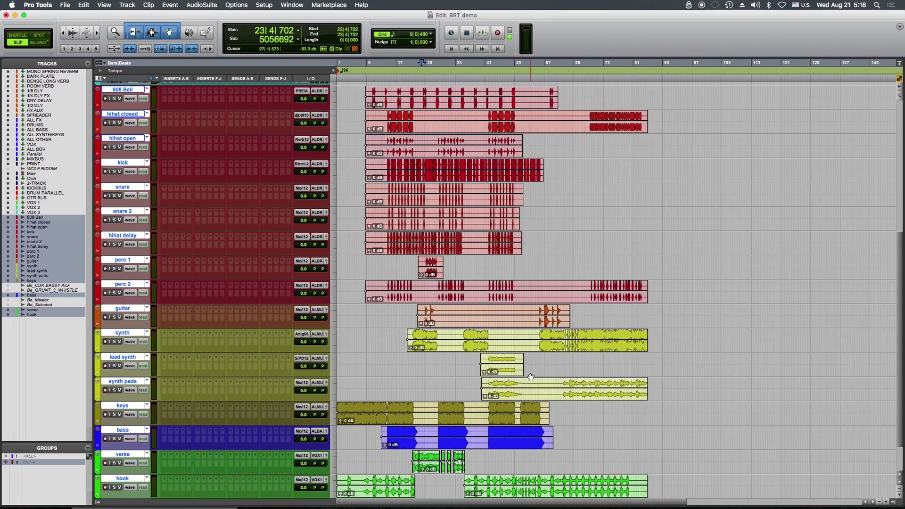